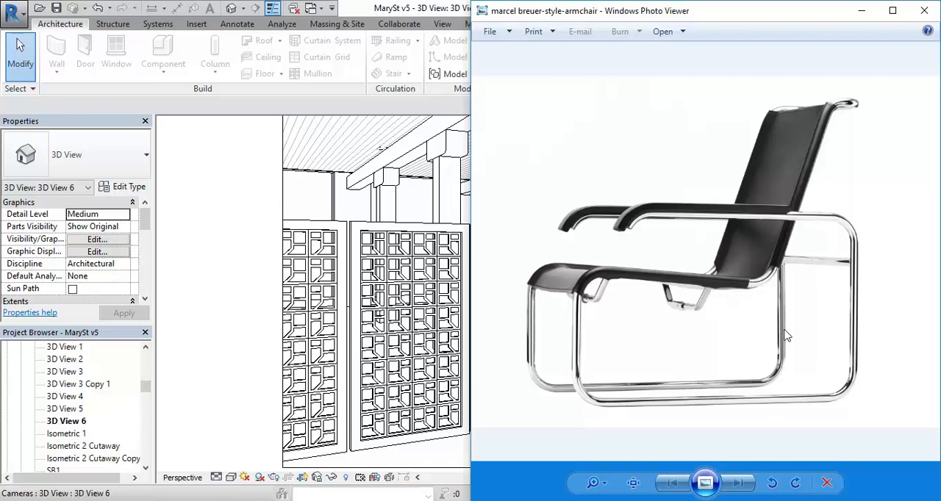
Switch to Revit and start creating a new family.
{"action": "left_click", "coordinate": [207, 246]}
{"action": "left_click", "coordinate": [13, 13]}
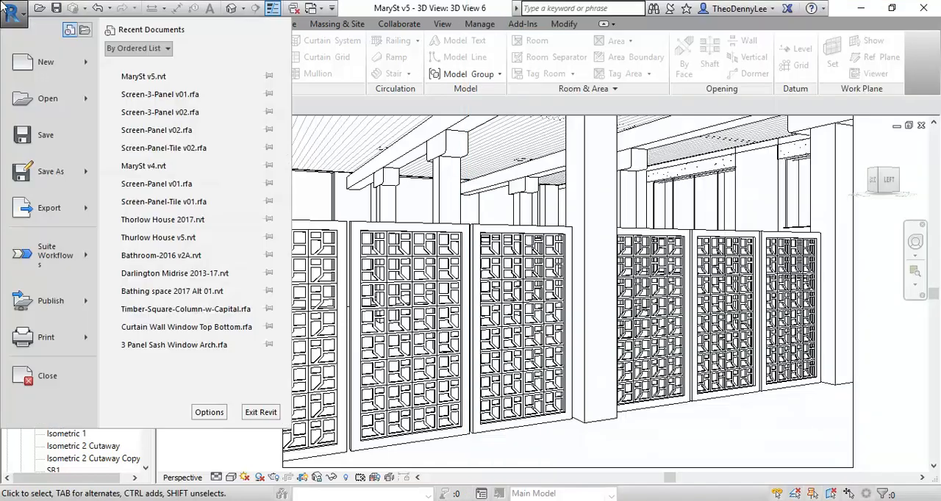
{"action": "mouse_move", "coordinate": [98, 73]}
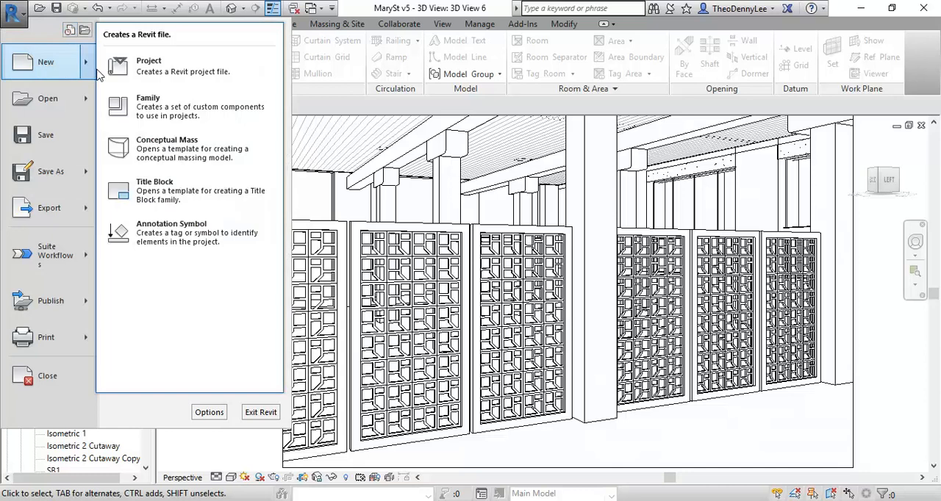
{"action": "left_click", "coordinate": [154, 118]}
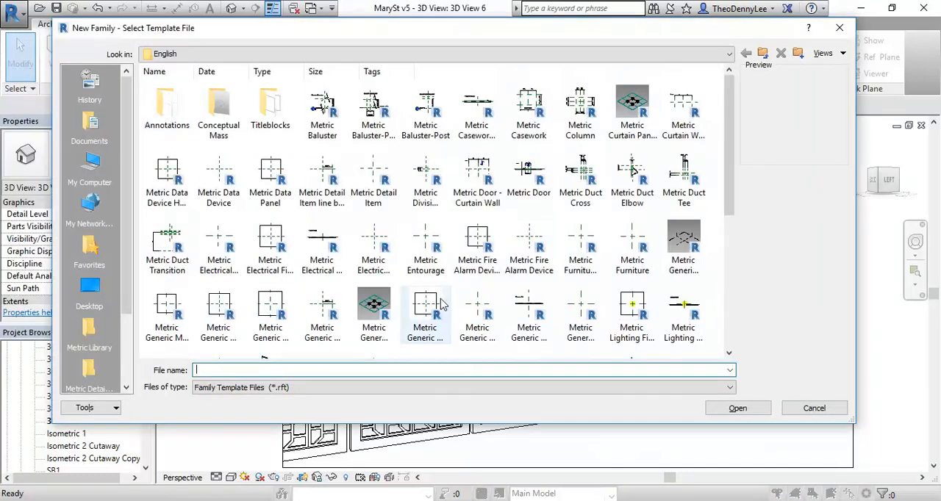
Compare the previews of the Metric Furniture, Metric Casework wall based and Metric Casework family templates.
{"action": "left_click", "coordinate": [581, 250]}
{"action": "left_click", "coordinate": [626, 255]}
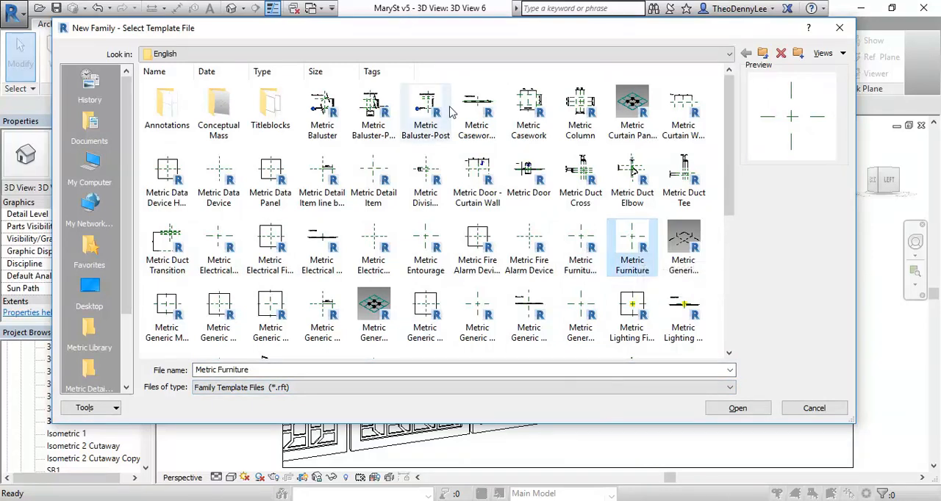
{"action": "left_click", "coordinate": [476, 108]}
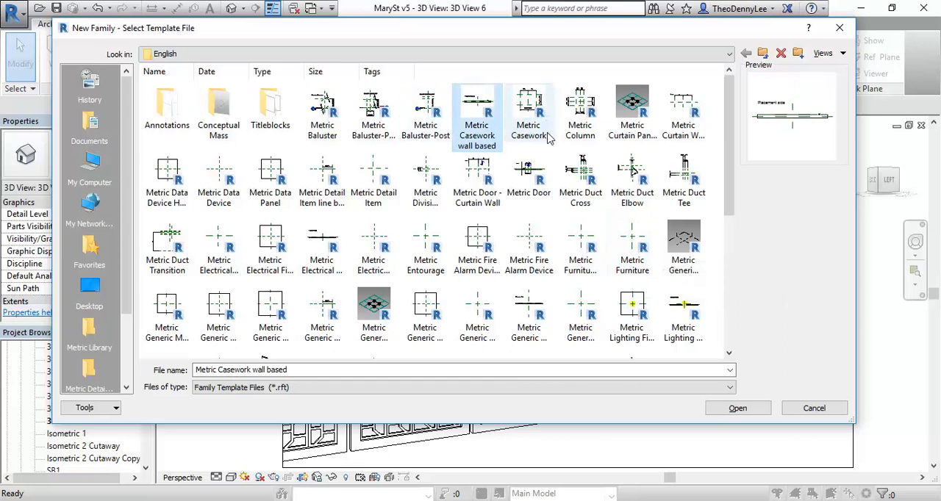
{"action": "left_click", "coordinate": [534, 112]}
{"action": "left_click", "coordinate": [628, 246]}
{"action": "left_click", "coordinate": [531, 109]}
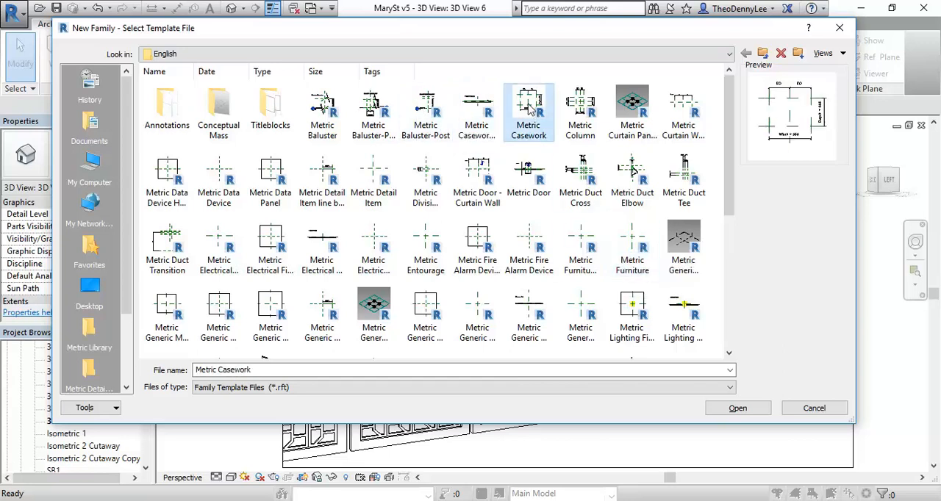
{"action": "left_click", "coordinate": [628, 246]}
{"action": "left_click", "coordinate": [532, 109]}
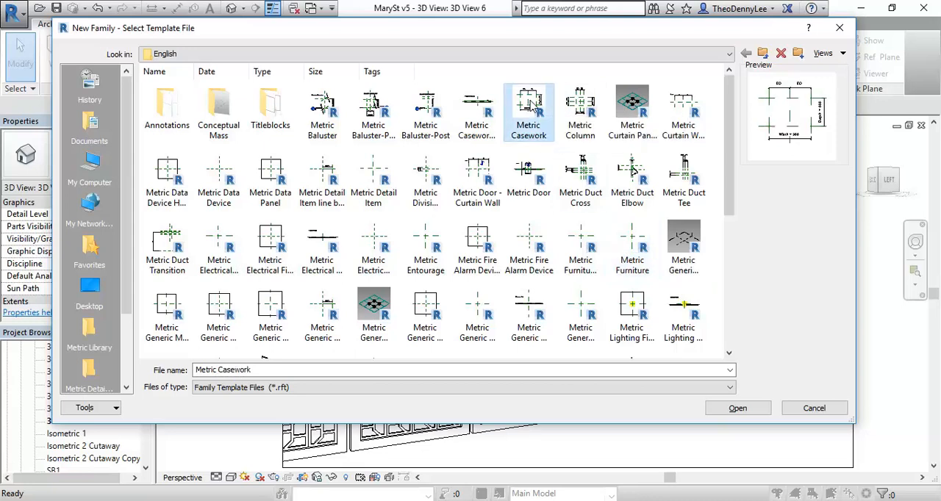
{"action": "left_click", "coordinate": [636, 253]}
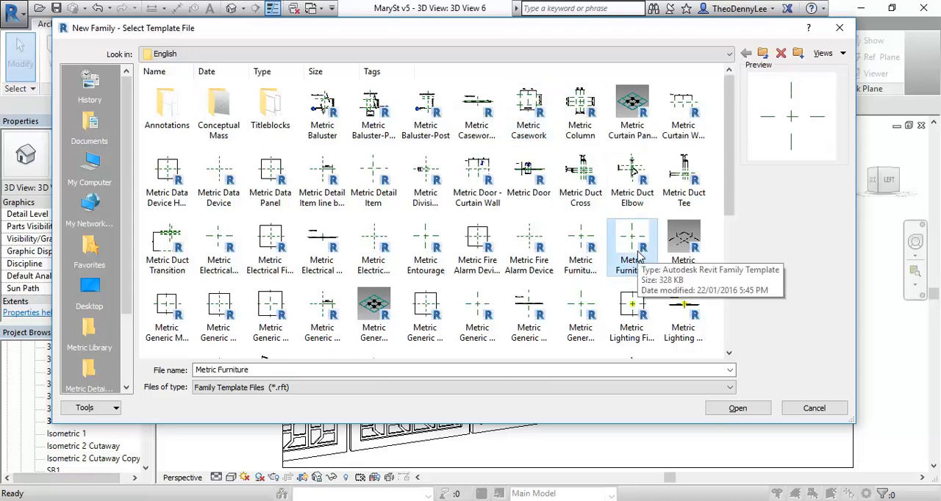
{"action": "left_click", "coordinate": [530, 115]}
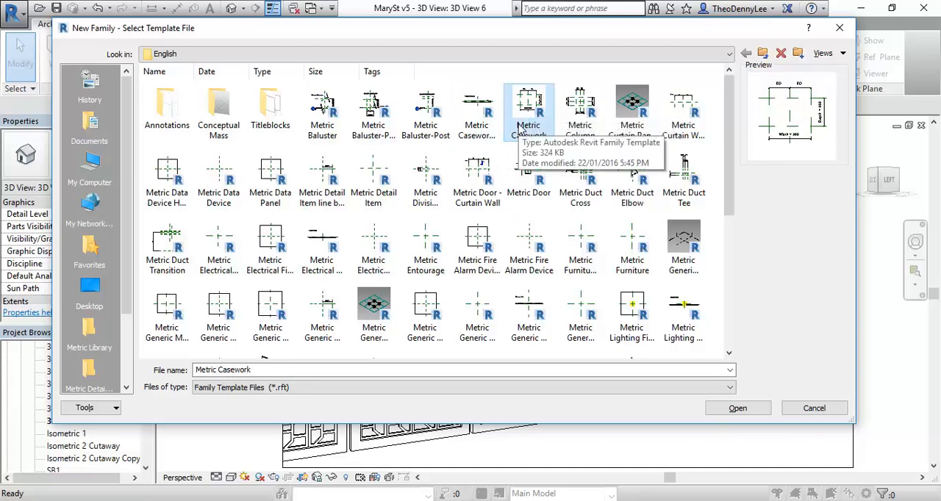
Create the new family from the Metric Furniture template.
{"action": "left_click", "coordinate": [630, 252]}
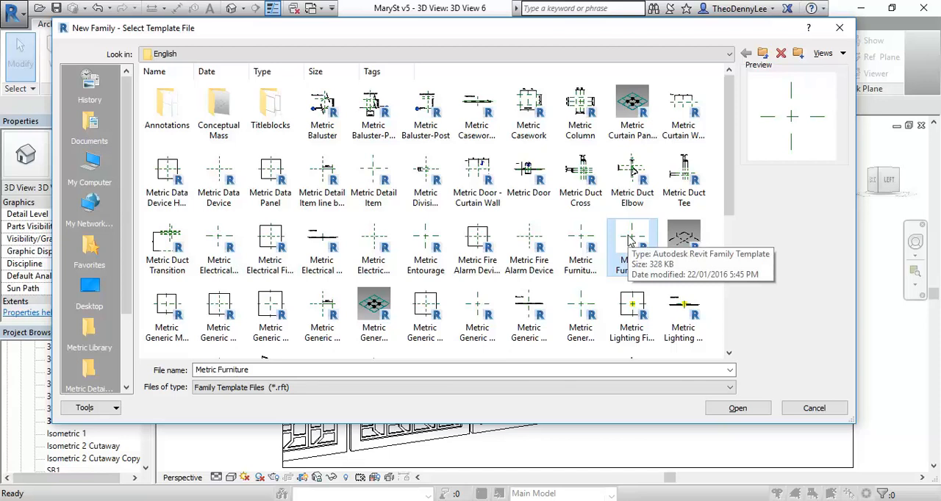
{"action": "double_click", "coordinate": [629, 241]}
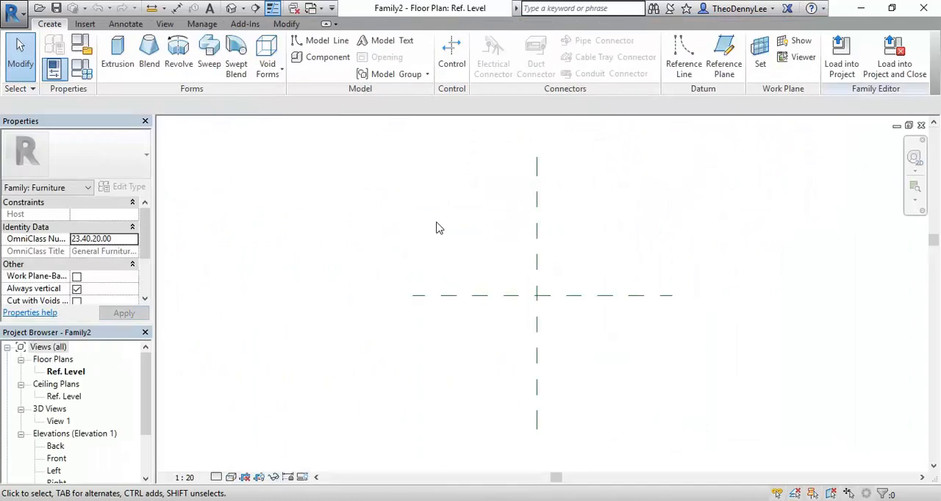
{"action": "scroll", "coordinate": [576, 280], "scroll_direction": "up", "scroll_amount": 3}
{"action": "scroll", "coordinate": [475, 297], "scroll_direction": "up", "scroll_amount": 1}
{"action": "middle_click_drag", "start_coordinate": [474, 297], "coordinate": [397, 327]}
Check the Marcel Breuer-style armchair reference photo, and return to the new family's Ref. Level floor plan.
{"action": "left_click", "coordinate": [358, 500]}
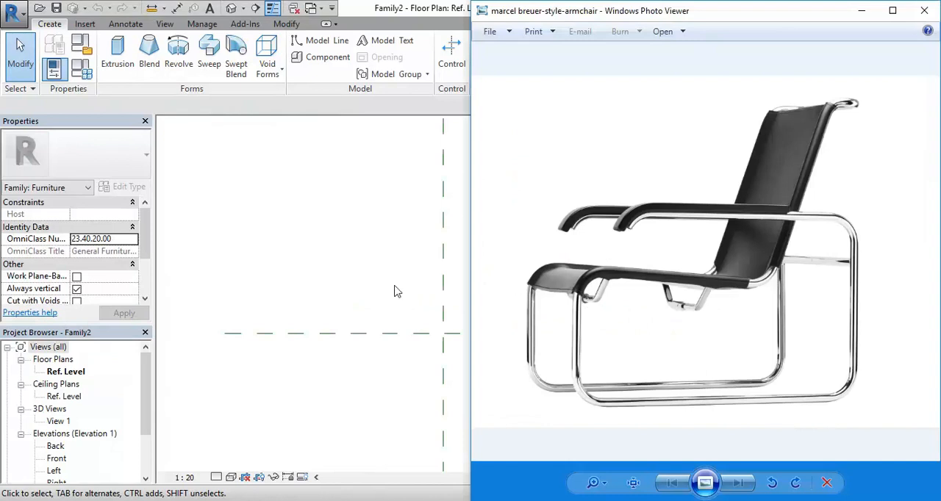
{"action": "left_click", "coordinate": [373, 292]}
{"action": "middle_click_drag", "start_coordinate": [343, 298], "coordinate": [388, 258]}
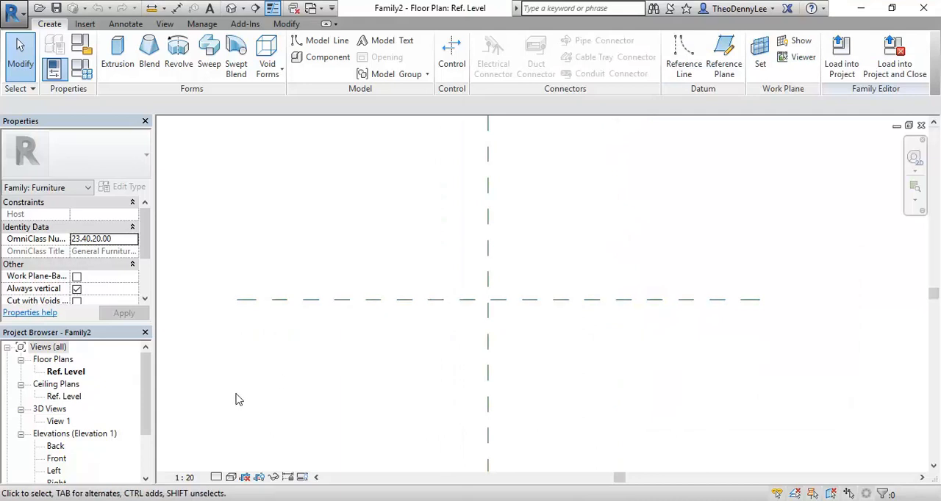
Switch to File Explorer and open Construction 2 > Construction Resources within EDU_DC_InteriorDesign on the StudentResources drive.
{"action": "key", "text": "alt+Tab"}
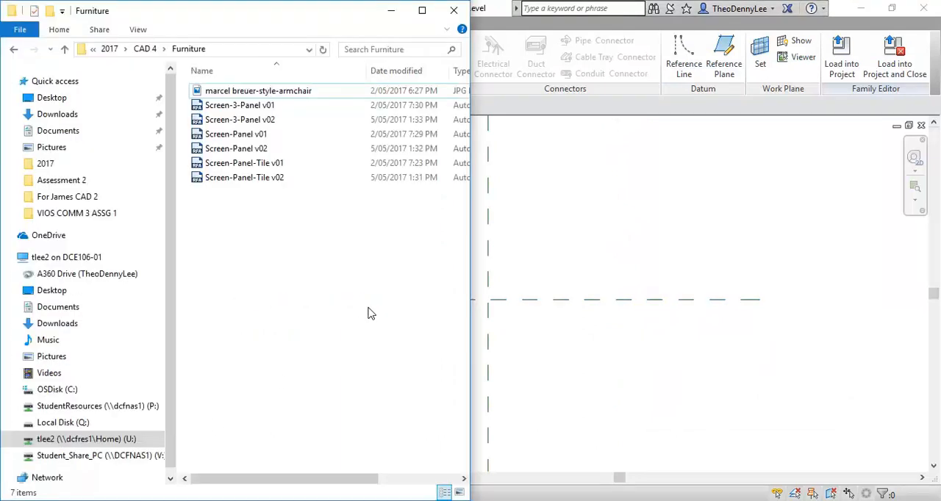
{"action": "left_click", "coordinate": [96, 407]}
{"action": "double_click", "coordinate": [245, 192]}
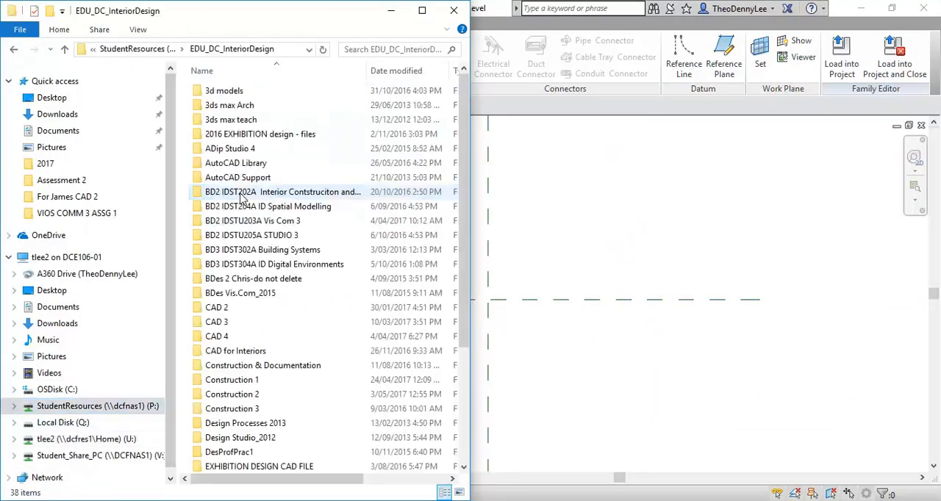
{"action": "double_click", "coordinate": [231, 394]}
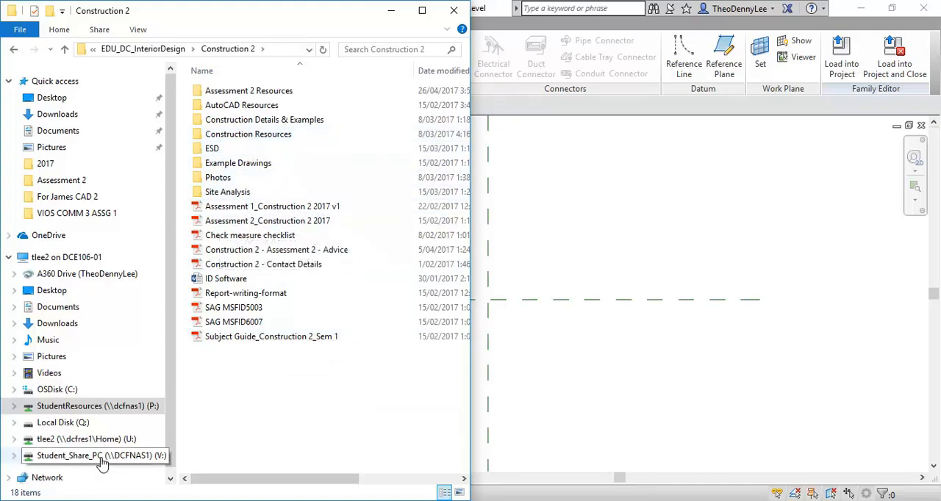
{"action": "double_click", "coordinate": [242, 134]}
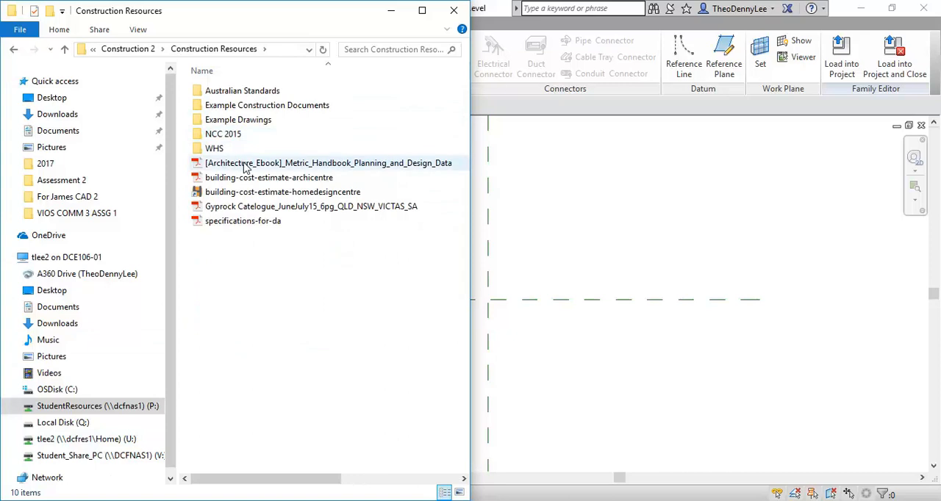
Open the Metric Handbook Planning and Design Data PDF with Adobe Acrobat Reader DC.
{"action": "right_click", "coordinate": [243, 163]}
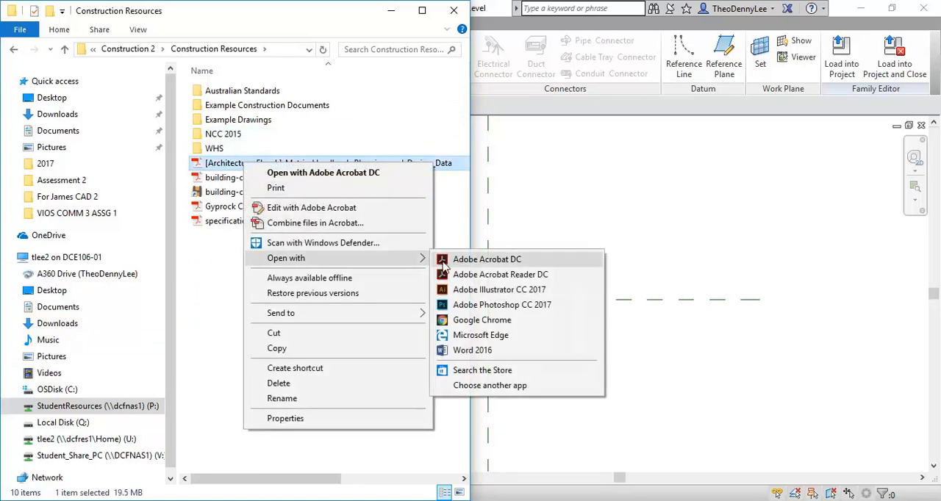
{"action": "left_click", "coordinate": [449, 292]}
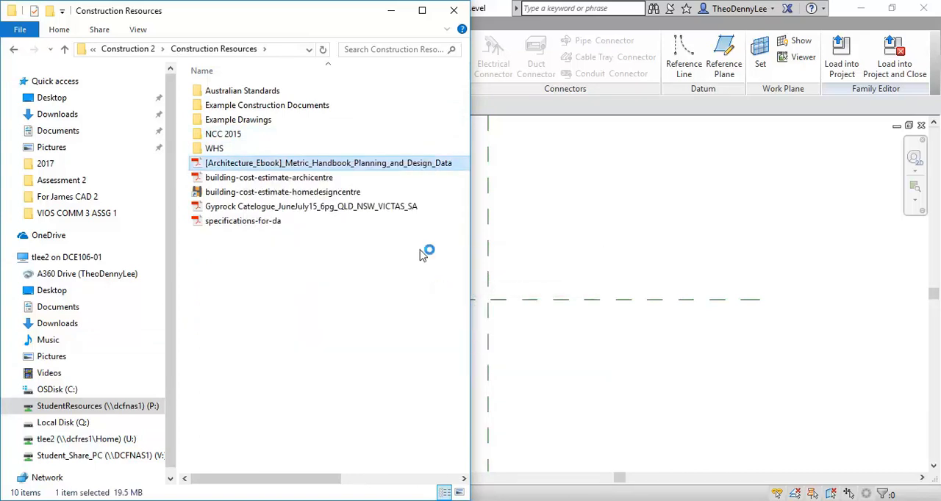
{"action": "right_click", "coordinate": [275, 162]}
{"action": "mouse_move", "coordinate": [315, 261]}
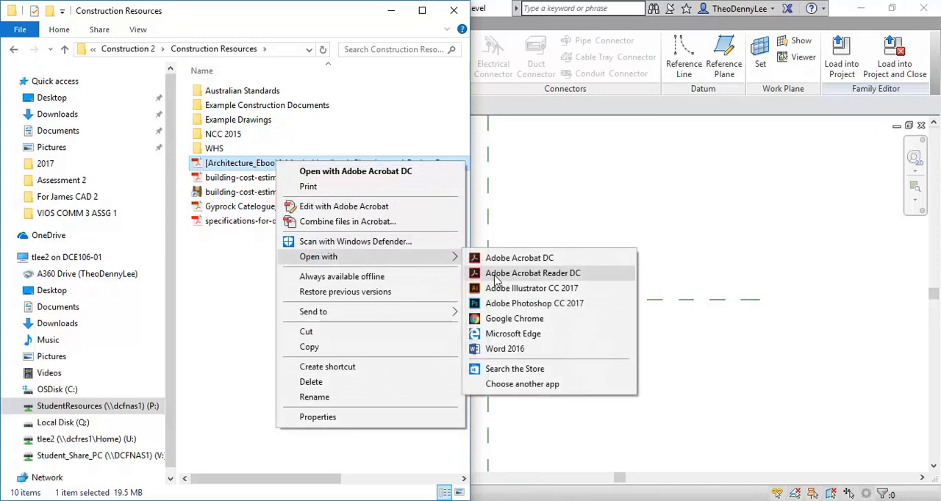
{"action": "left_click", "coordinate": [492, 274]}
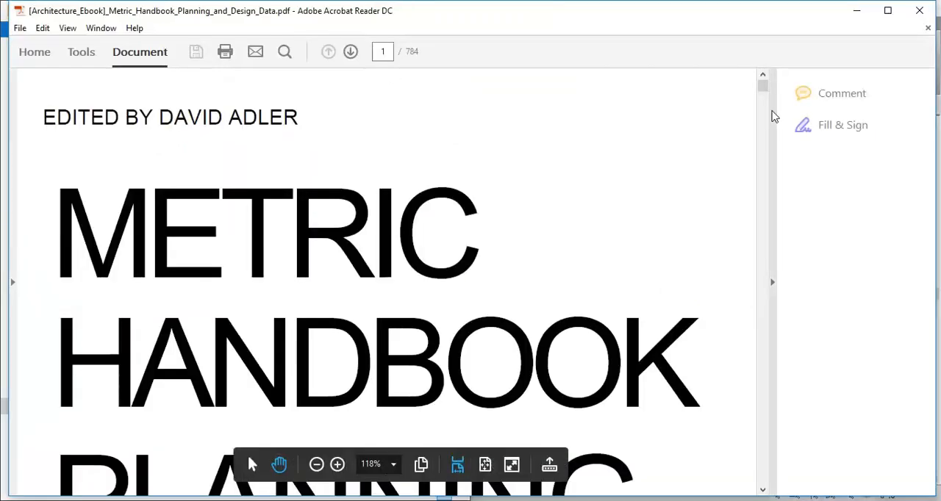
Look through the dimensioned layouts in the handbook's Sanitary installations and cloakrooms chapter.
{"action": "left_click_drag", "start_coordinate": [762, 91], "coordinate": [765, 123]}
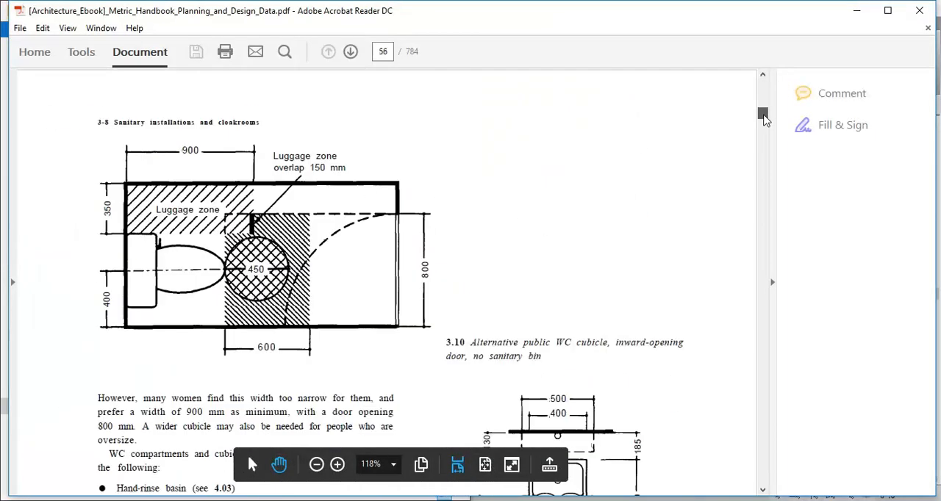
{"action": "scroll", "coordinate": [450, 219], "scroll_direction": "down", "scroll_amount": 8, "text": "ctrl"}
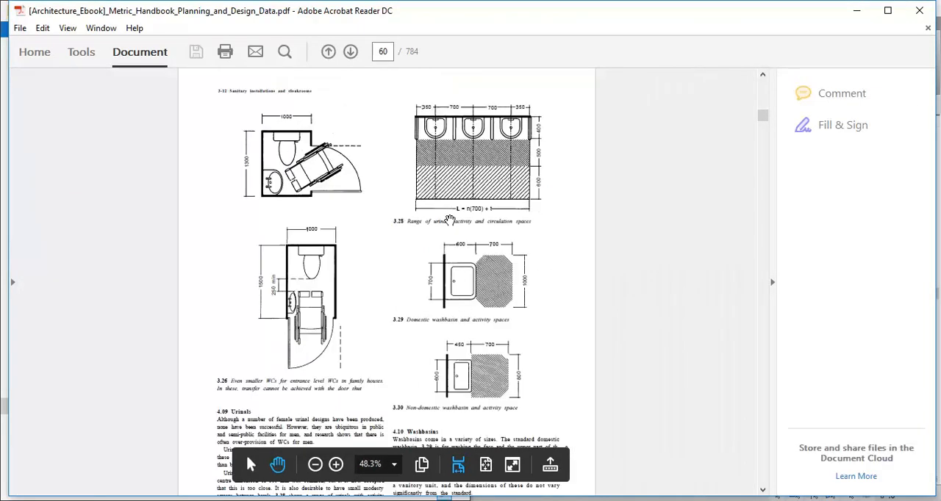
{"action": "scroll", "coordinate": [397, 169], "scroll_direction": "up", "scroll_amount": 5, "text": "ctrl"}
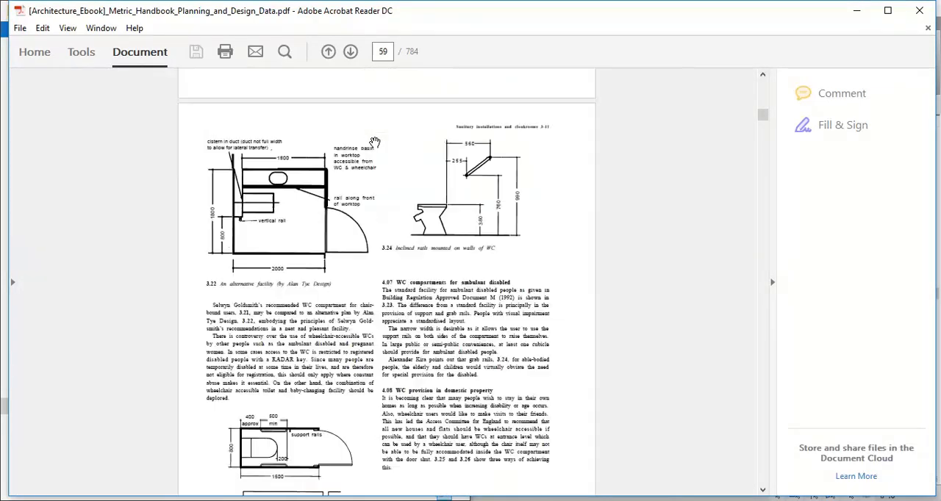
{"action": "scroll", "coordinate": [369, 173], "scroll_direction": "down", "scroll_amount": 2}
{"action": "scroll", "coordinate": [369, 172], "scroll_direction": "down", "scroll_amount": 15}
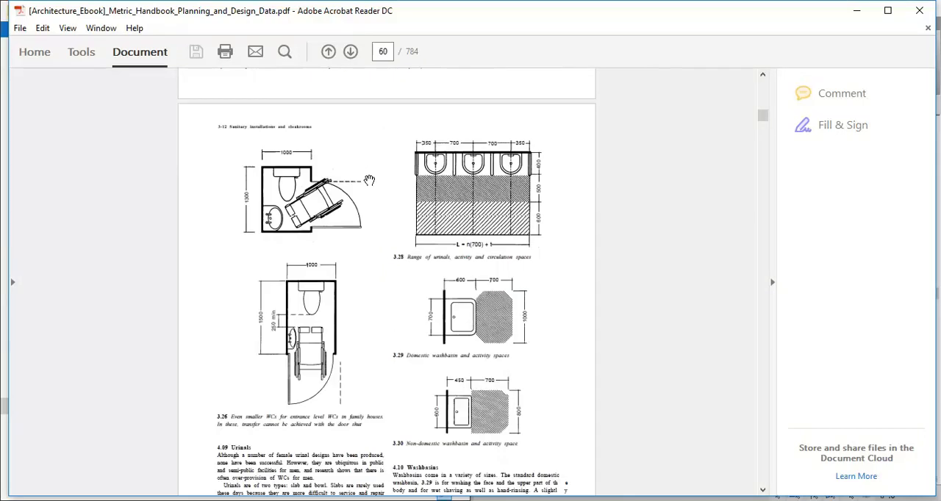
{"action": "scroll", "coordinate": [369, 180], "scroll_direction": "down", "scroll_amount": 20}
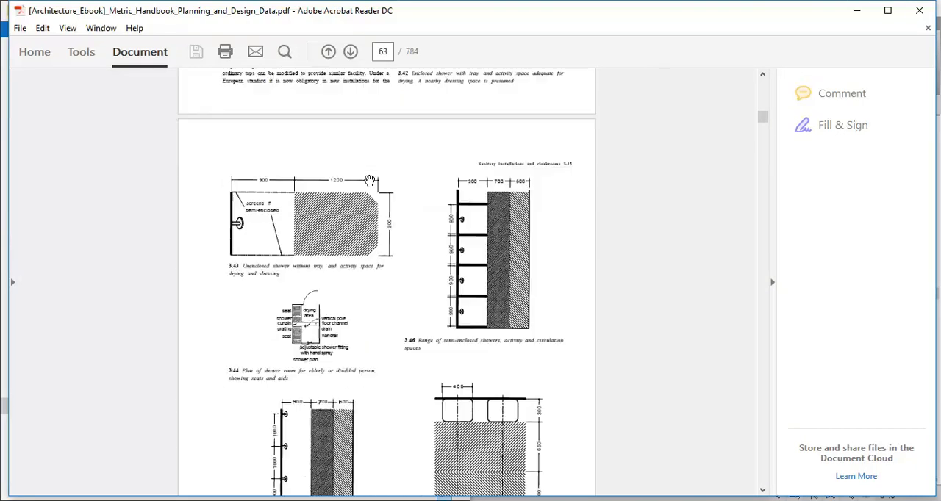
{"action": "scroll", "coordinate": [369, 180], "scroll_direction": "down", "scroll_amount": 20}
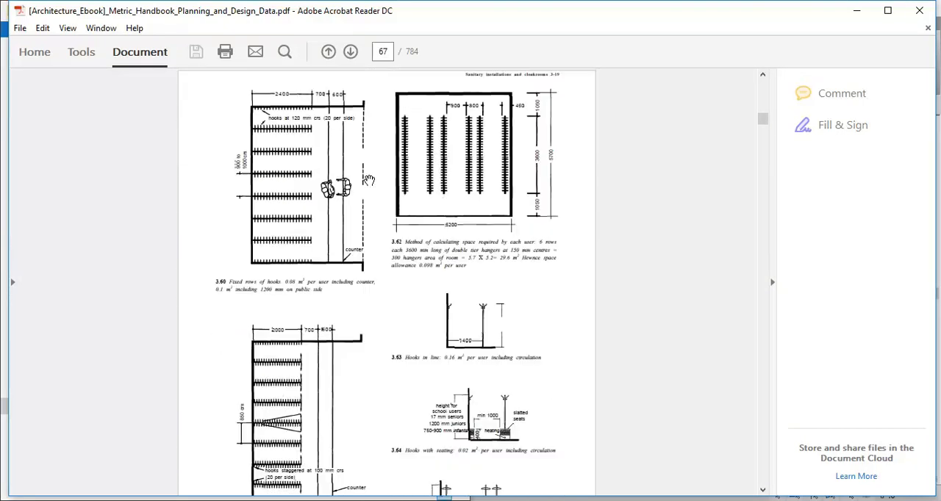
{"action": "scroll", "coordinate": [369, 180], "scroll_direction": "down", "scroll_amount": 8}
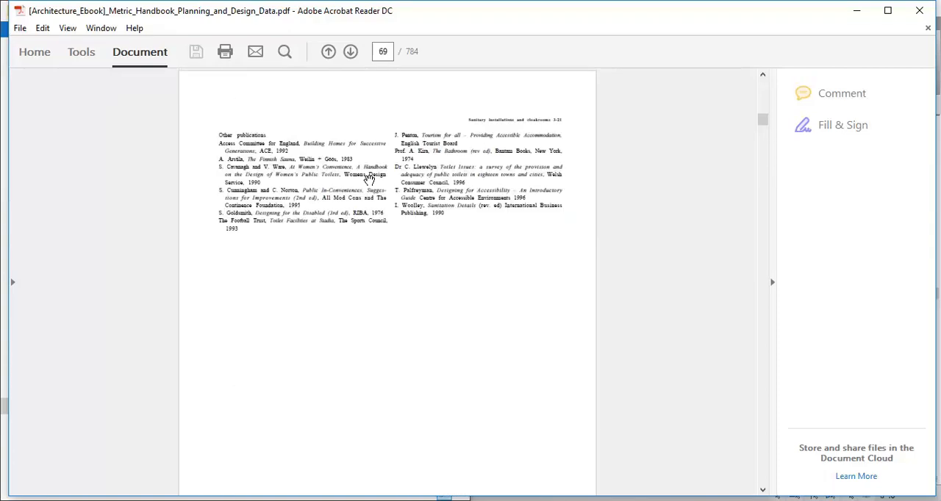
{"action": "scroll", "coordinate": [369, 180], "scroll_direction": "up", "scroll_amount": 20}
{"action": "scroll", "coordinate": [369, 180], "scroll_direction": "down", "scroll_amount": 5}
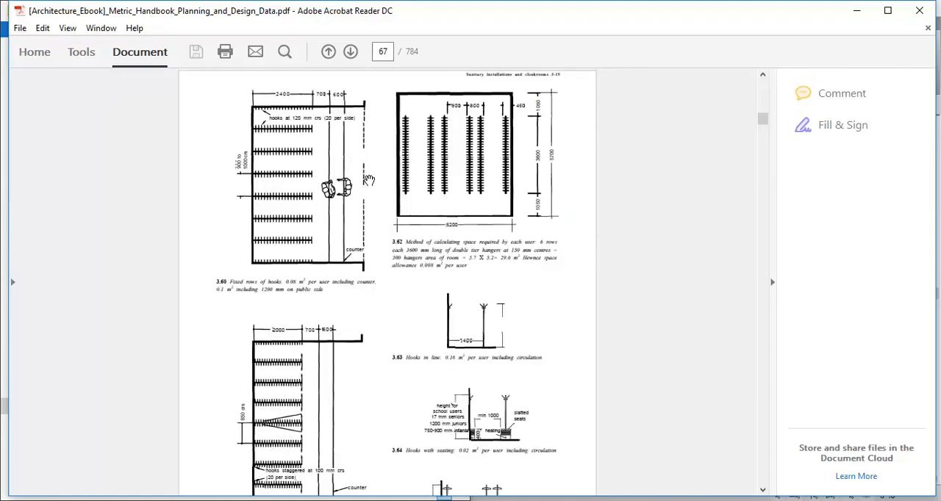
Go back through the handbook to the Basic design data chapter and examine the chair dimensions in the Sitting worktop figure.
{"action": "scroll", "coordinate": [369, 180], "scroll_direction": "up", "scroll_amount": 20}
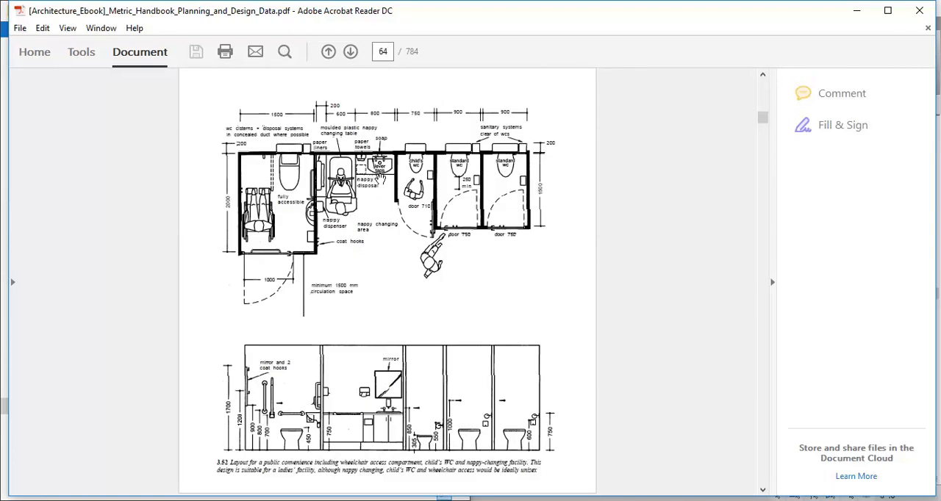
{"action": "scroll", "coordinate": [380, 178], "scroll_direction": "up", "scroll_amount": 20}
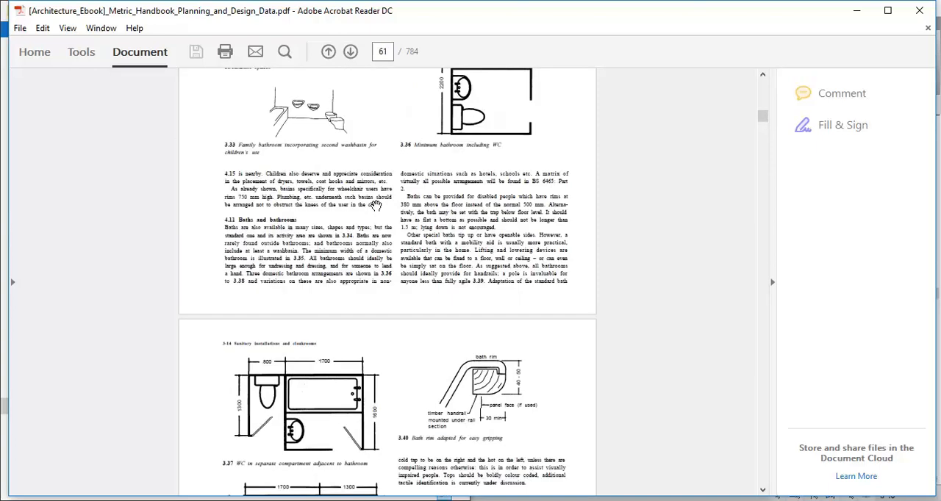
{"action": "scroll", "coordinate": [375, 205], "scroll_direction": "up", "scroll_amount": 15}
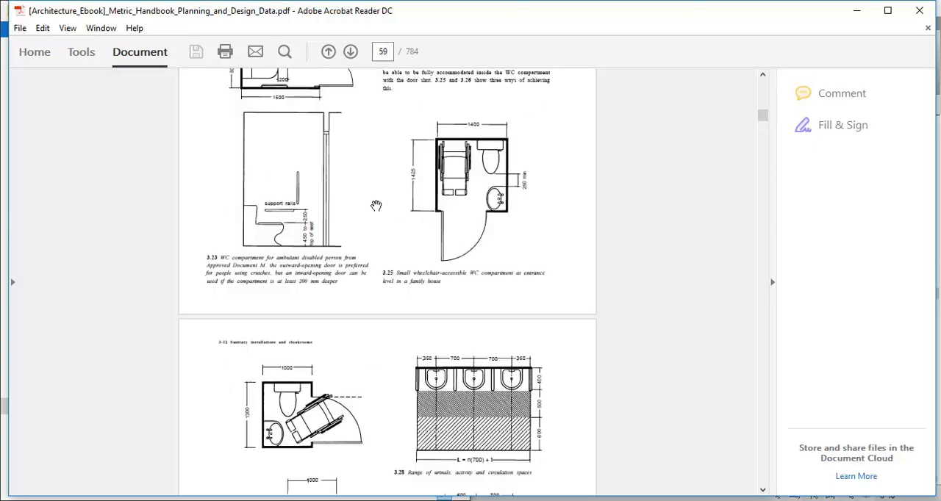
{"action": "scroll", "coordinate": [375, 205], "scroll_direction": "up", "scroll_amount": 20}
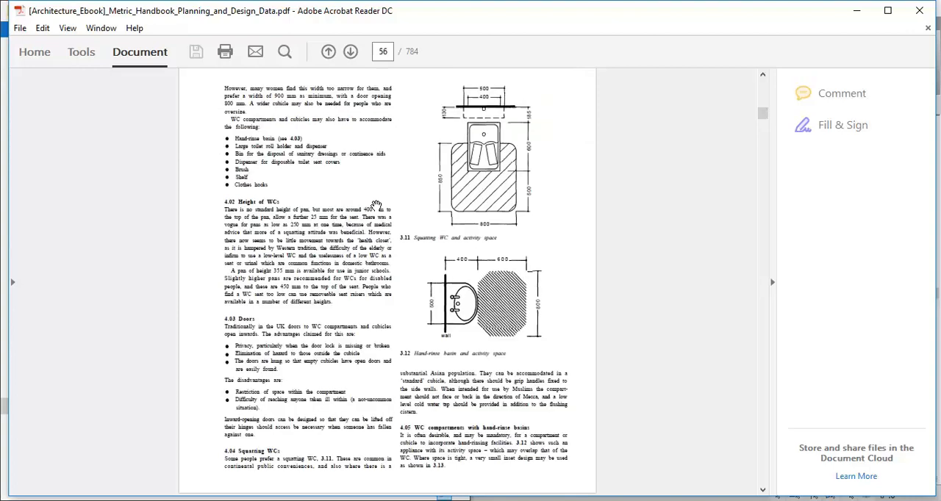
{"action": "scroll", "coordinate": [376, 205], "scroll_direction": "up", "scroll_amount": 8}
{"action": "scroll", "coordinate": [374, 205], "scroll_direction": "up", "scroll_amount": 8}
{"action": "scroll", "coordinate": [375, 205], "scroll_direction": "up", "scroll_amount": 20}
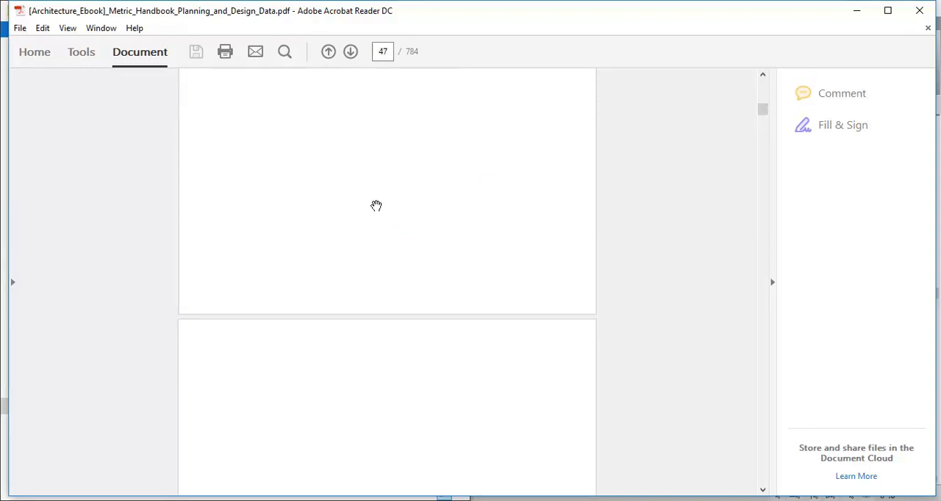
{"action": "scroll", "coordinate": [406, 232], "scroll_direction": "up", "scroll_amount": 20}
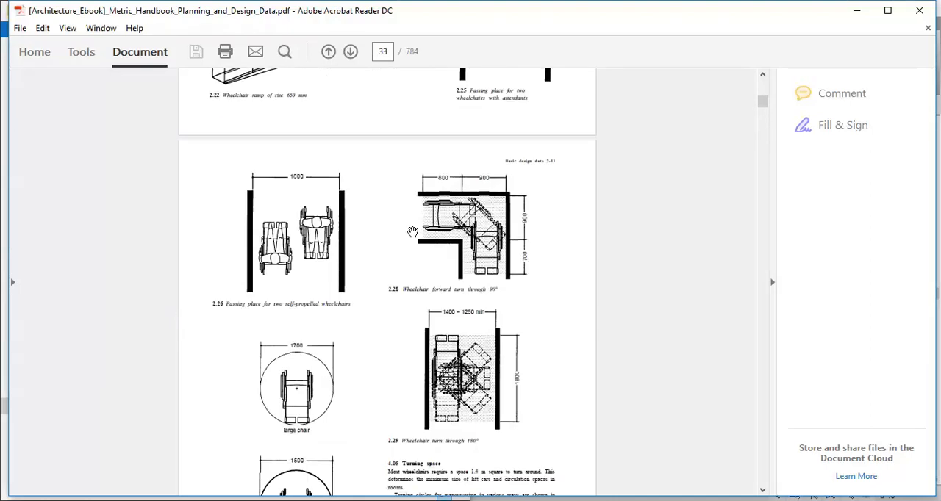
{"action": "scroll", "coordinate": [406, 232], "scroll_direction": "up", "scroll_amount": 8}
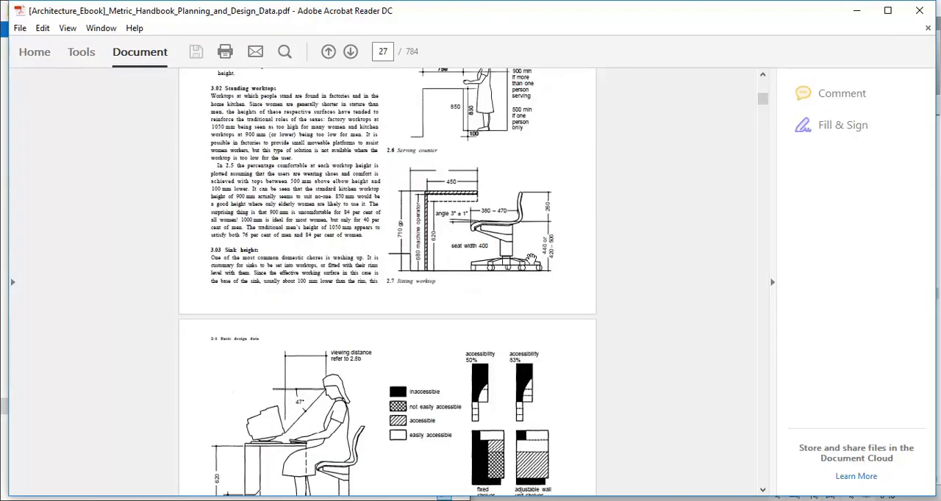
Examine the seat depth, seat width, seat height and backrest dimensions in the enlarged Sitting worktop figure.
{"action": "scroll", "coordinate": [489, 202], "scroll_direction": "up", "scroll_amount": 1, "text": "ctrl"}
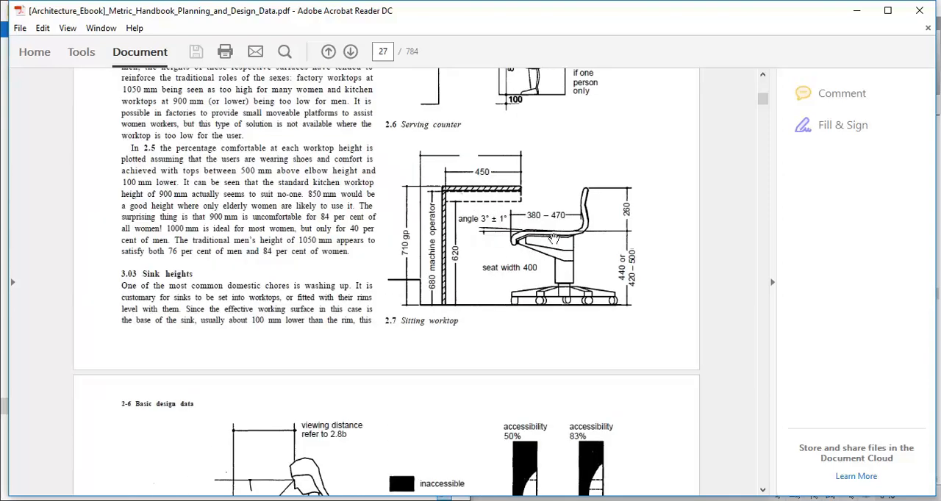
{"action": "scroll", "coordinate": [548, 245], "scroll_direction": "up", "scroll_amount": 2, "text": "ctrl"}
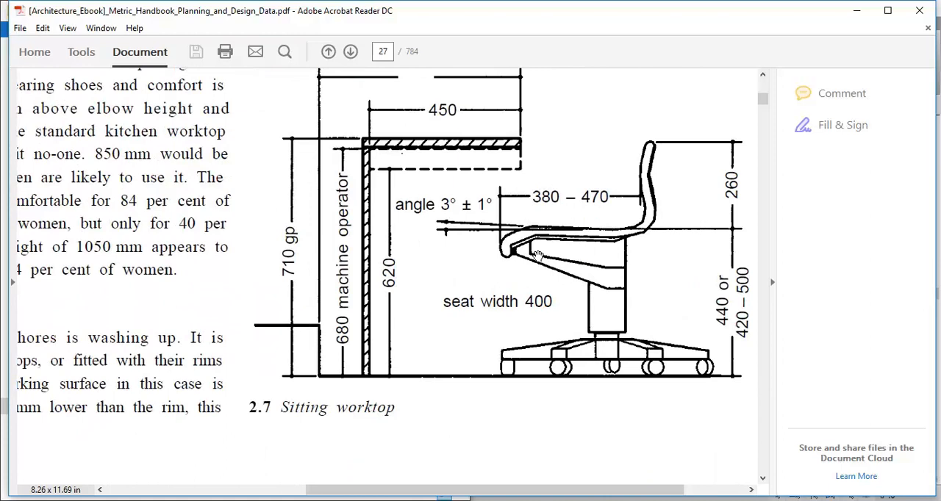
{"action": "left_click_drag", "start_coordinate": [464, 310], "coordinate": [481, 360]}
{"action": "left_click_drag", "start_coordinate": [524, 332], "coordinate": [428, 313]}
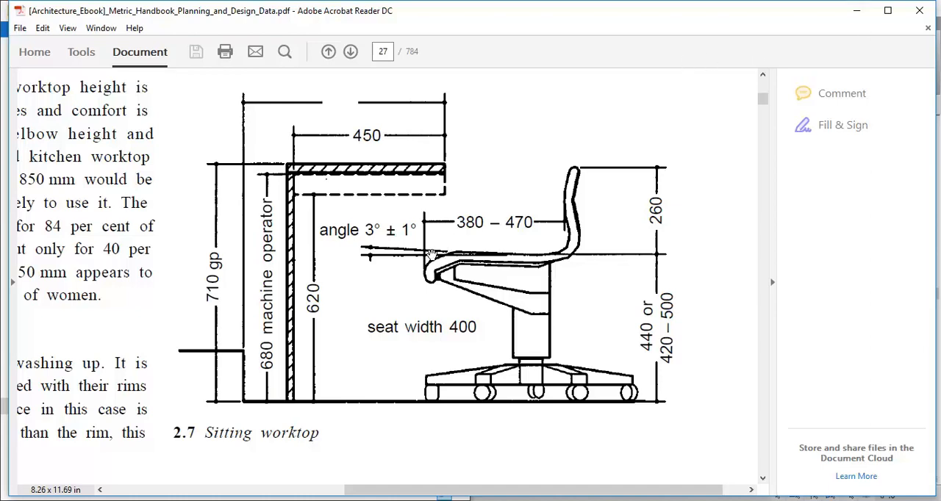
Look through the handbook's neighbouring figures on serving counters, computer work stations and storage reach for further dimensions.
{"action": "scroll", "coordinate": [433, 254], "scroll_direction": "up", "scroll_amount": 10}
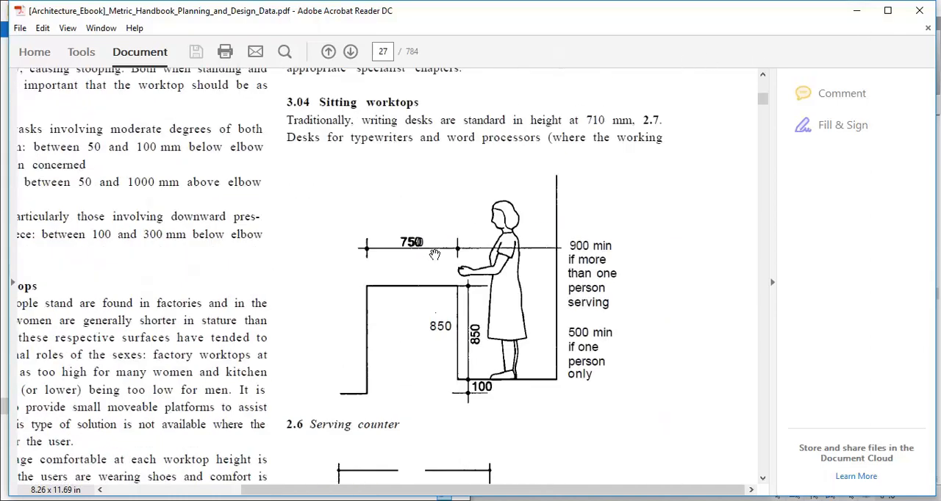
{"action": "scroll", "coordinate": [435, 255], "scroll_direction": "up", "scroll_amount": 3}
{"action": "scroll", "coordinate": [434, 254], "scroll_direction": "down", "scroll_amount": 3, "text": "ctrl"}
{"action": "scroll", "coordinate": [434, 254], "scroll_direction": "down", "scroll_amount": 3}
{"action": "scroll", "coordinate": [434, 254], "scroll_direction": "down", "scroll_amount": 15}
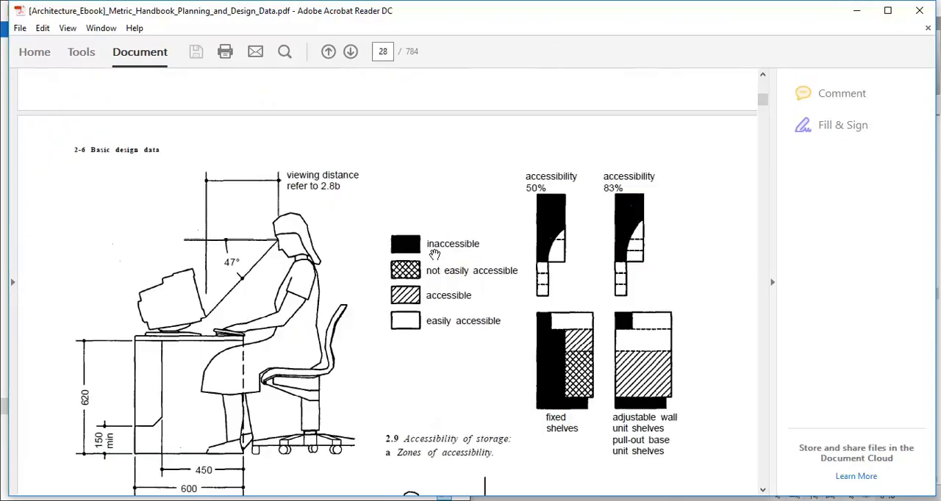
{"action": "scroll", "coordinate": [435, 255], "scroll_direction": "down", "scroll_amount": 15}
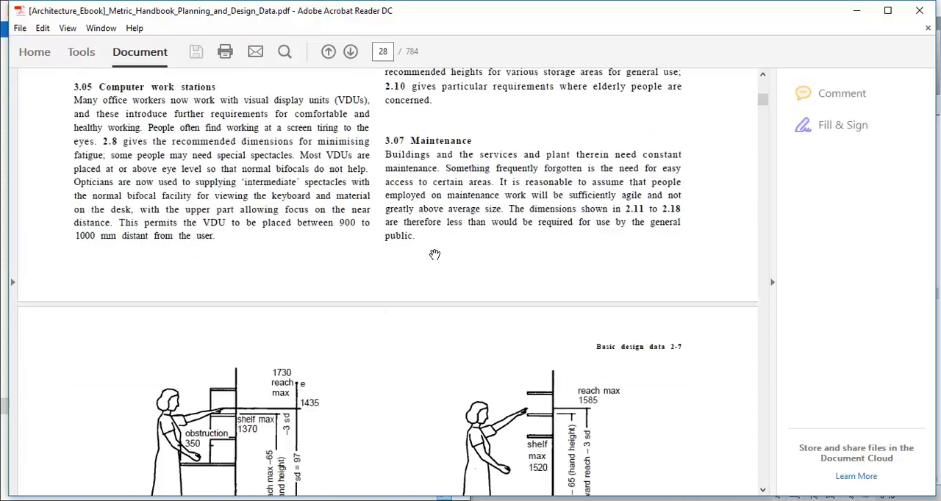
{"action": "scroll", "coordinate": [434, 255], "scroll_direction": "down", "scroll_amount": 10}
{"action": "scroll", "coordinate": [434, 254], "scroll_direction": "up", "scroll_amount": 11}
{"action": "scroll", "coordinate": [434, 254], "scroll_direction": "up", "scroll_amount": 15}
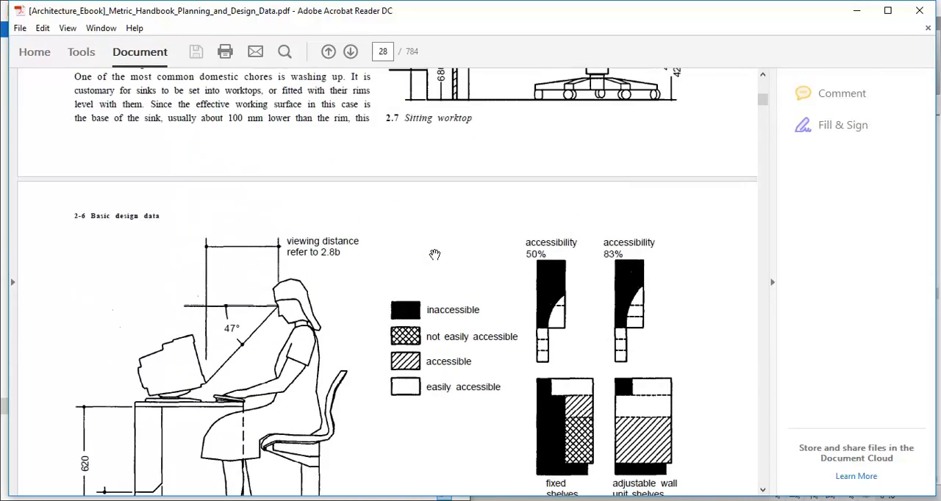
Put away the handbook and the unresponsive Illustrator window, and switch back to the furniture family's Ref. Level plan in Revit.
{"action": "left_click", "coordinate": [852, 7]}
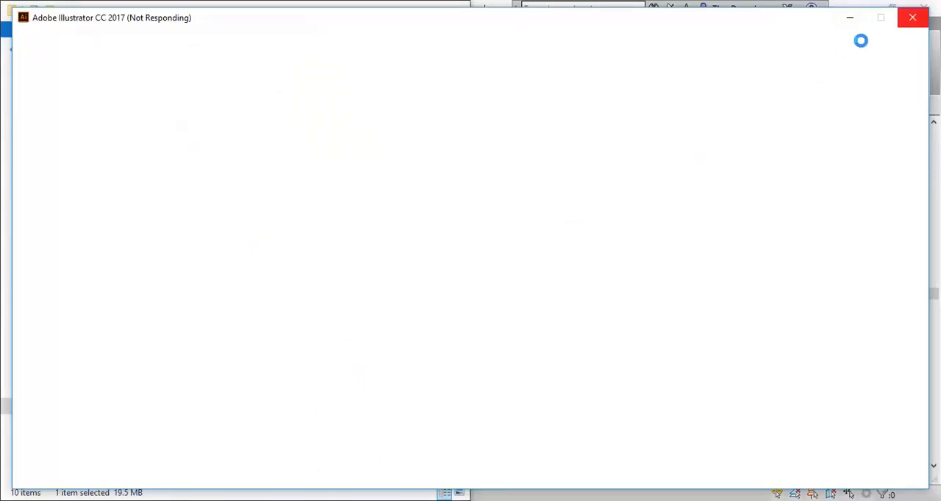
{"action": "right_click", "coordinate": [450, 500]}
{"action": "left_click", "coordinate": [433, 485]}
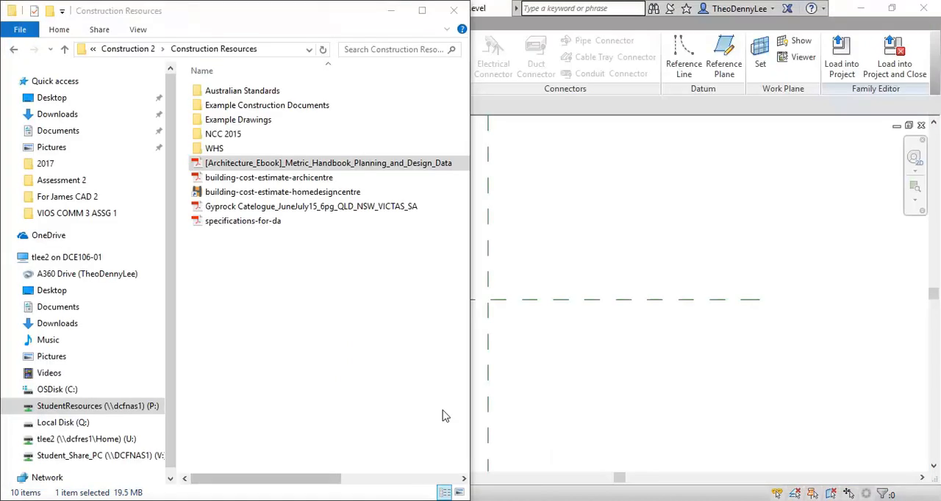
{"action": "left_click", "coordinate": [412, 499]}
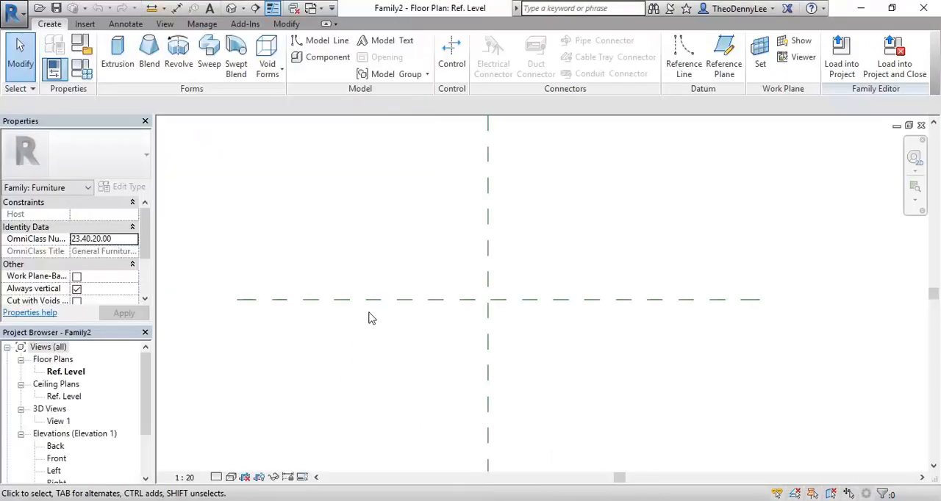
Draw two vertical reference planes, about 310 mm to the left and 260 mm to the right of the centre plane.
{"action": "left_click", "coordinate": [724, 57]}
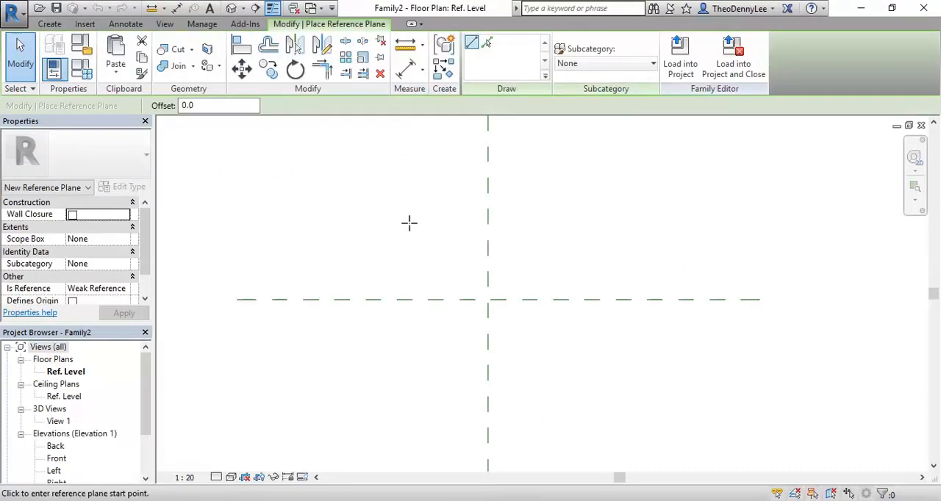
{"action": "left_click", "coordinate": [429, 200]}
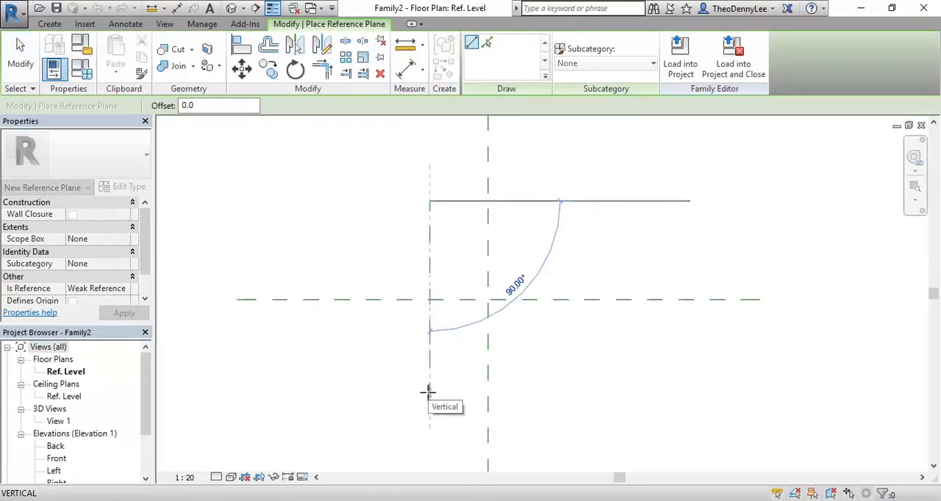
{"action": "left_click", "coordinate": [430, 392]}
{"action": "left_click", "coordinate": [537, 200]}
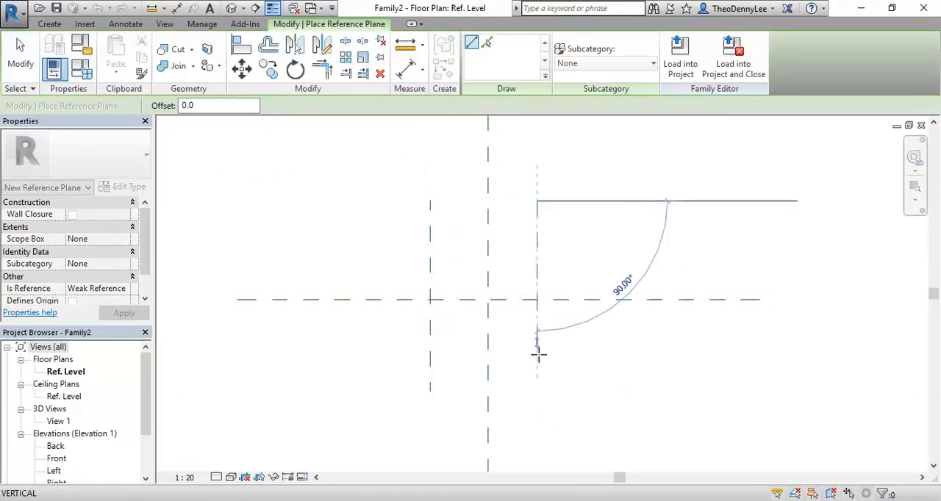
{"action": "left_click", "coordinate": [536, 392]}
{"action": "scroll", "coordinate": [407, 255], "scroll_direction": "up", "scroll_amount": 2}
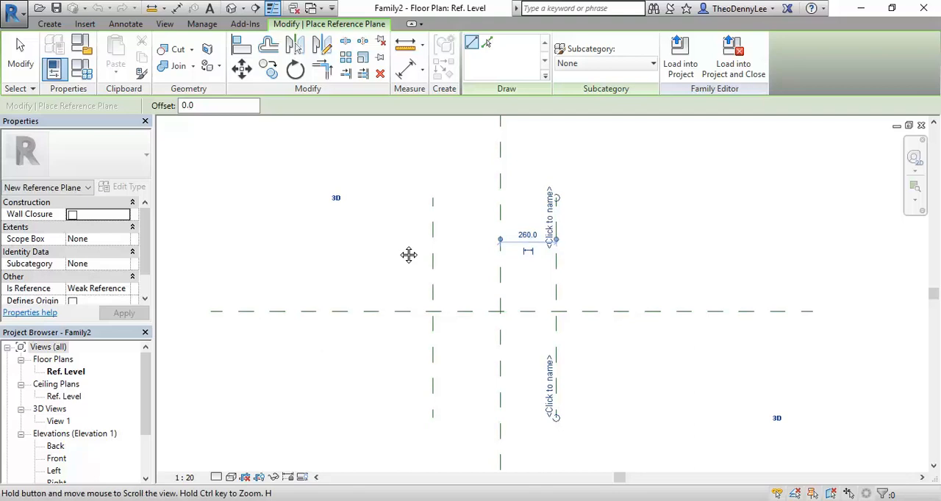
Place a chained aligned dimension across the left, centre and right vertical reference planes, with its segments constrained equal.
{"action": "left_click", "coordinate": [405, 68]}
{"action": "left_click", "coordinate": [424, 264]}
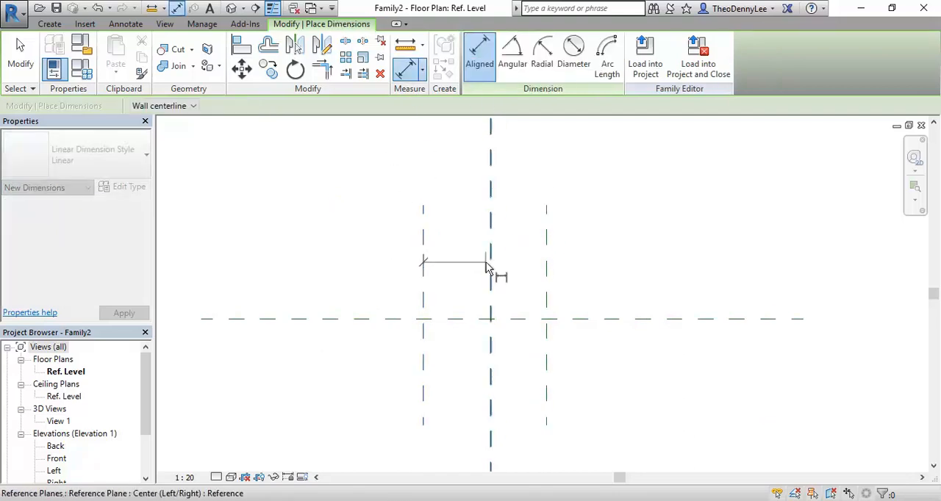
{"action": "left_click", "coordinate": [549, 275]}
{"action": "scroll", "coordinate": [545, 256], "scroll_direction": "down", "scroll_amount": 1}
{"action": "middle_click_drag", "start_coordinate": [547, 256], "coordinate": [532, 317]}
{"action": "scroll", "coordinate": [532, 309], "scroll_direction": "down", "scroll_amount": 1}
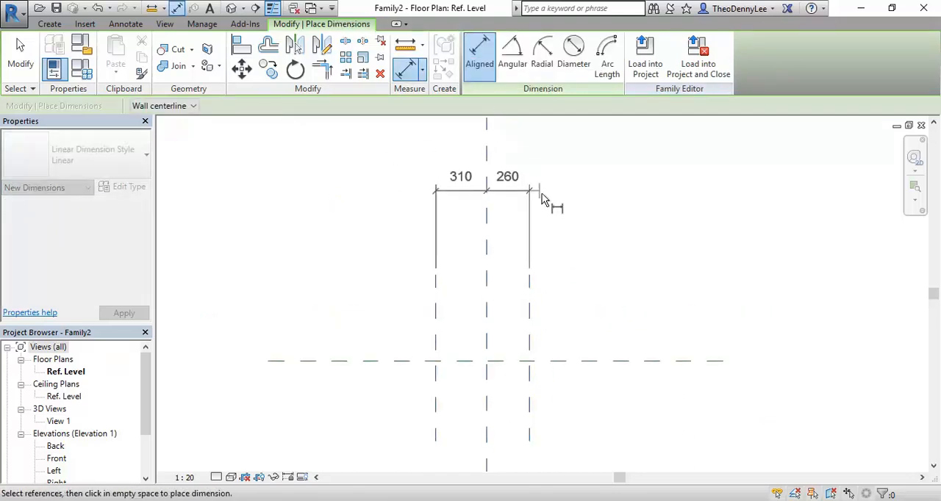
{"action": "left_click", "coordinate": [520, 195]}
Add an overall aligned dimension between the two outer vertical reference planes, above the equality dimension.
{"action": "left_click", "coordinate": [435, 334]}
{"action": "left_click", "coordinate": [530, 336]}
{"action": "middle_click_drag", "start_coordinate": [561, 253], "coordinate": [539, 330]}
{"action": "left_click", "coordinate": [546, 234]}
{"action": "middle_click_drag", "start_coordinate": [562, 238], "coordinate": [609, 175]}
{"action": "key", "text": "Escape"}
{"action": "key", "text": "Escape"}
{"action": "left_click", "coordinate": [532, 203]}
{"action": "left_click", "coordinate": [499, 211]}
{"action": "left_click", "coordinate": [622, 299]}
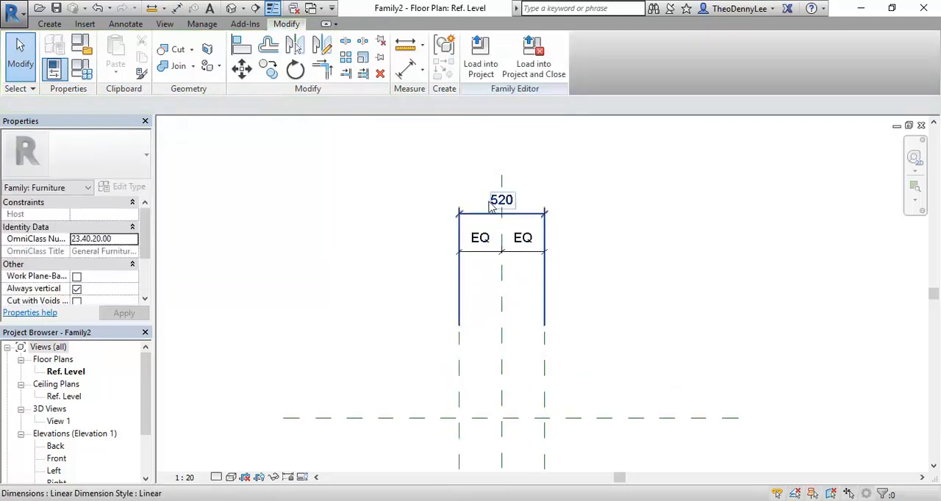
Inspect how the right-hand reference plane and the overall dimension respond when each is selected.
{"action": "left_click", "coordinate": [547, 356]}
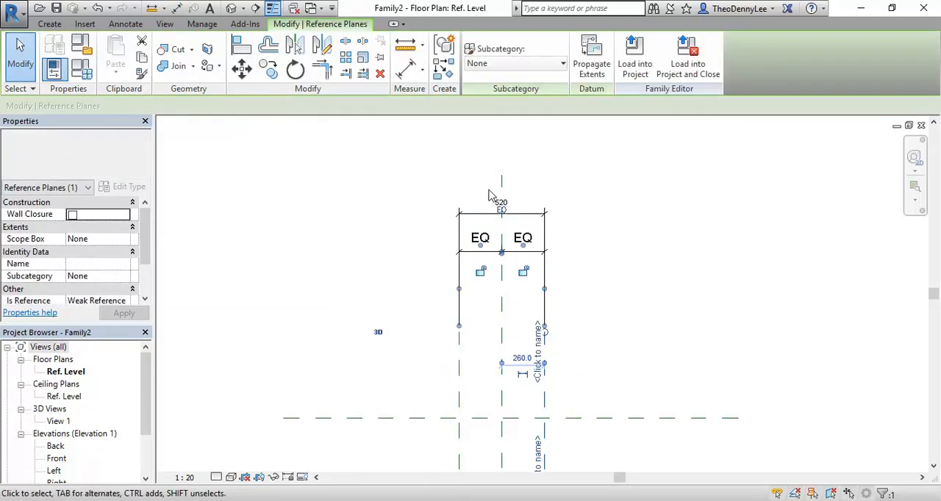
{"action": "scroll", "coordinate": [503, 235], "scroll_direction": "up", "scroll_amount": 2}
{"action": "left_click", "coordinate": [453, 200]}
{"action": "scroll", "coordinate": [453, 200], "scroll_direction": "down", "scroll_amount": 1}
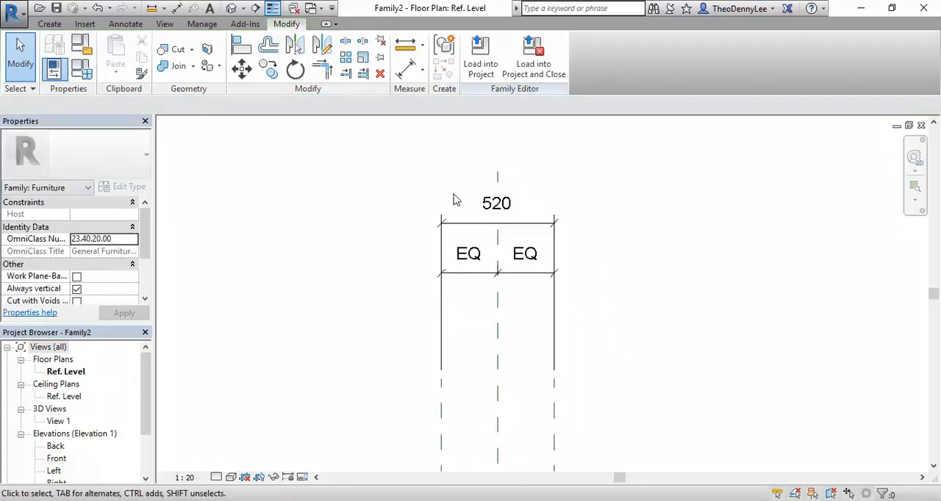
{"action": "scroll", "coordinate": [453, 199], "scroll_direction": "down", "scroll_amount": 1}
{"action": "middle_click_drag", "start_coordinate": [453, 199], "coordinate": [446, 174]}
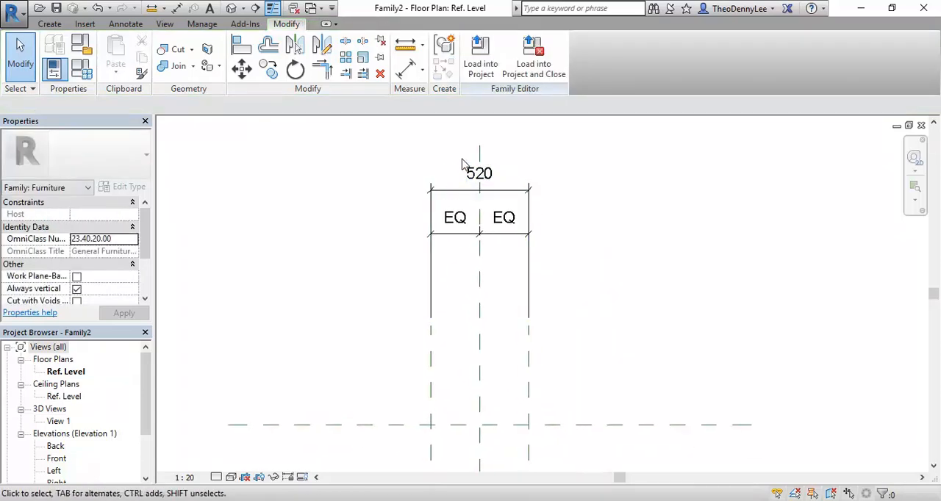
{"action": "scroll", "coordinate": [459, 172], "scroll_direction": "up", "scroll_amount": 2}
{"action": "scroll", "coordinate": [497, 330], "scroll_direction": "down", "scroll_amount": 1}
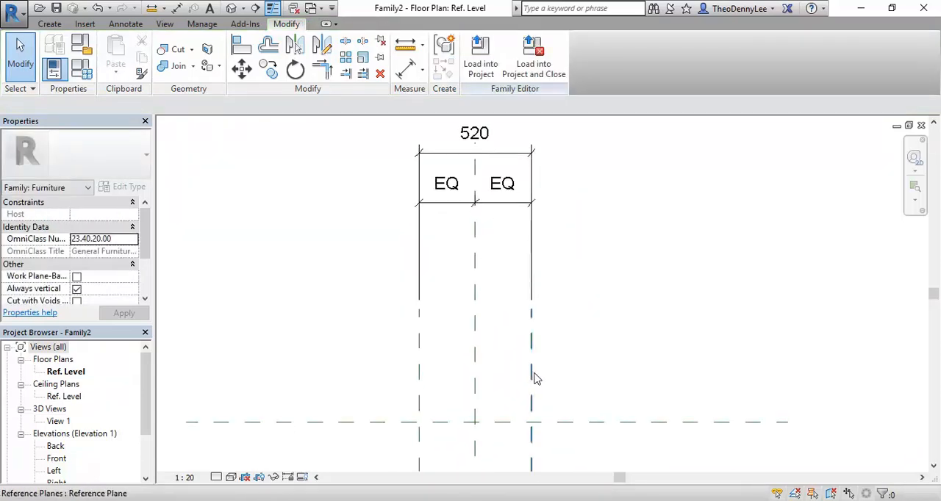
{"action": "left_click", "coordinate": [531, 377]}
{"action": "middle_click_drag", "start_coordinate": [486, 306], "coordinate": [492, 328]}
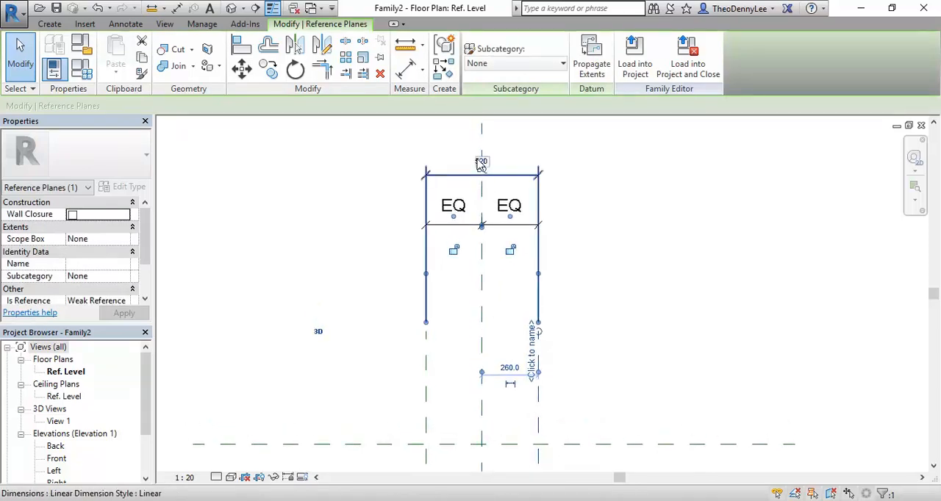
{"action": "left_click", "coordinate": [481, 161]}
{"action": "left_click", "coordinate": [522, 329]}
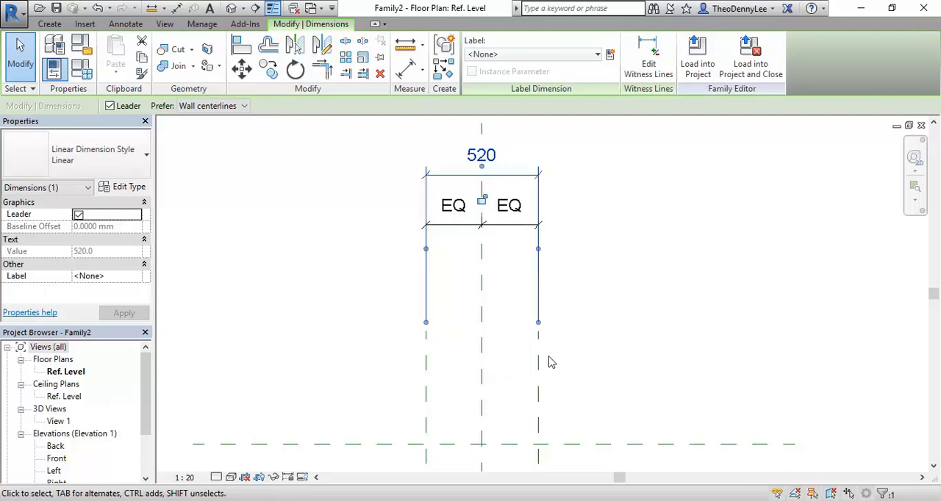
{"action": "left_click", "coordinate": [539, 381]}
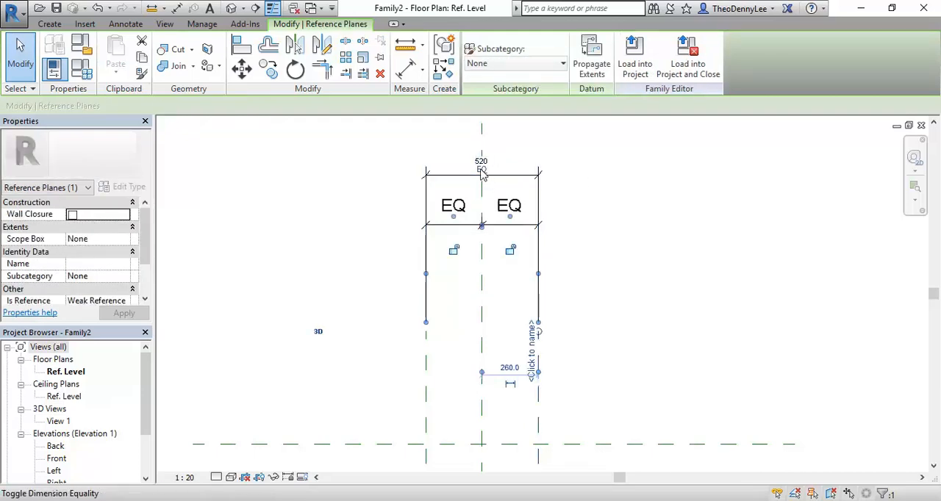
{"action": "left_click", "coordinate": [419, 150]}
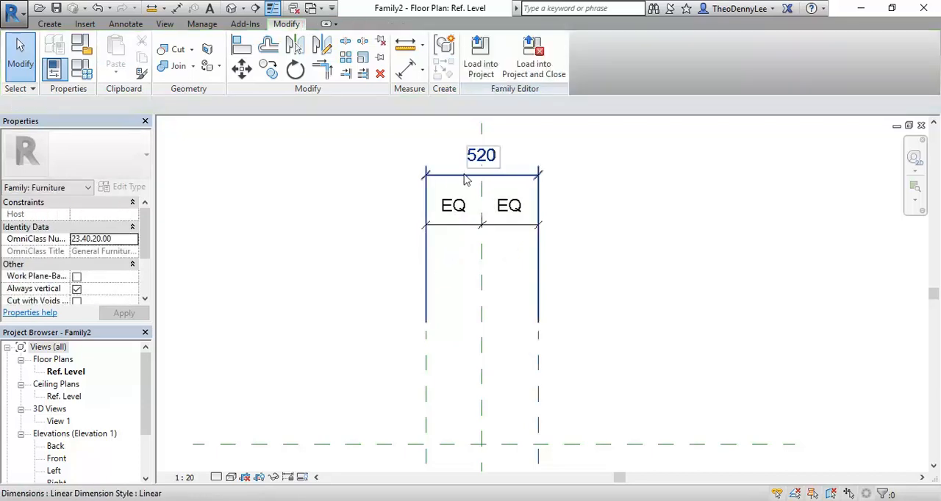
Label the overall dimension between the outer planes with a new family type parameter named Width.
{"action": "left_click", "coordinate": [430, 174]}
{"action": "middle_click_drag", "start_coordinate": [430, 175], "coordinate": [446, 224]}
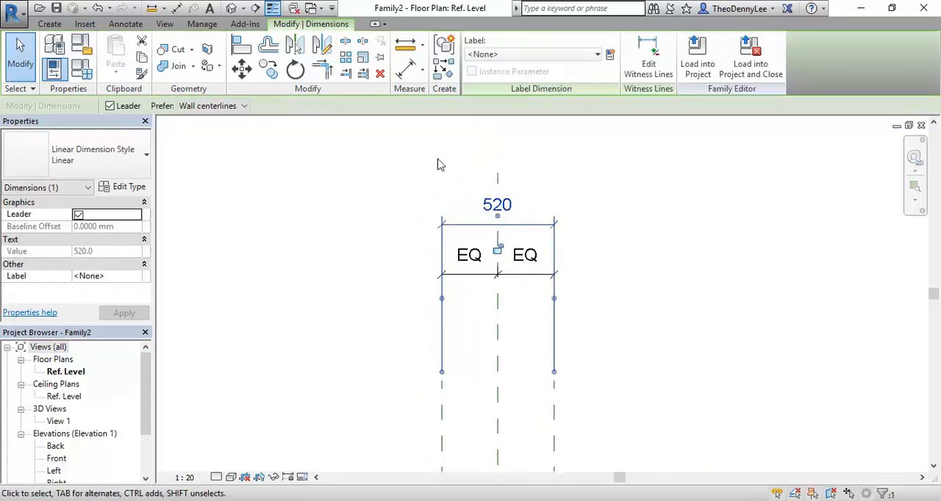
{"action": "left_click", "coordinate": [528, 56]}
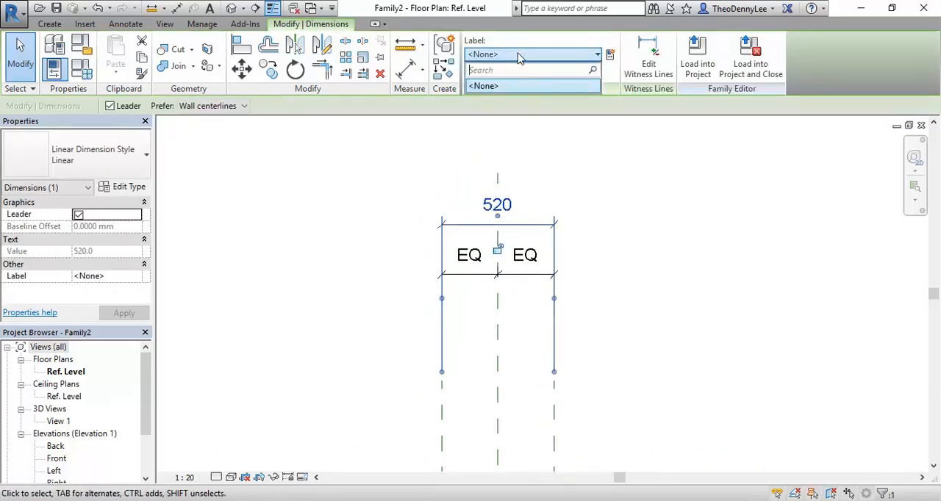
{"action": "left_click", "coordinate": [609, 54]}
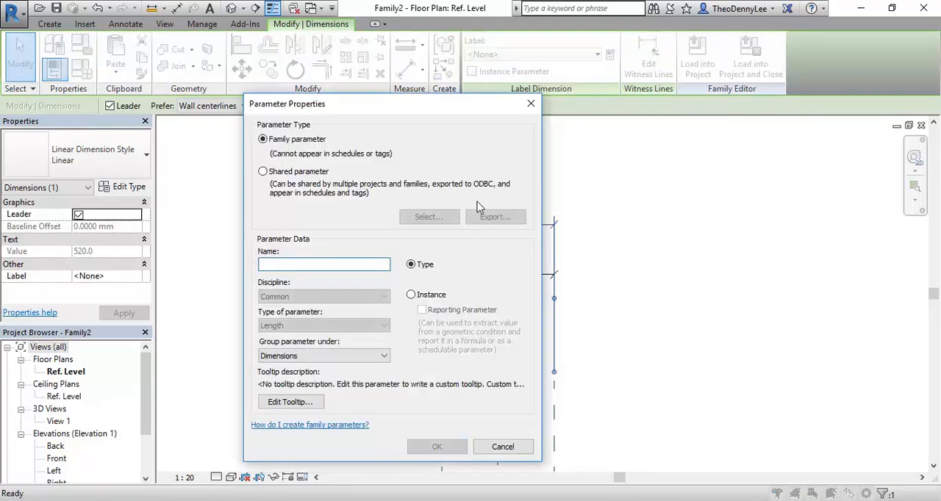
{"action": "type", "text": "Width"}
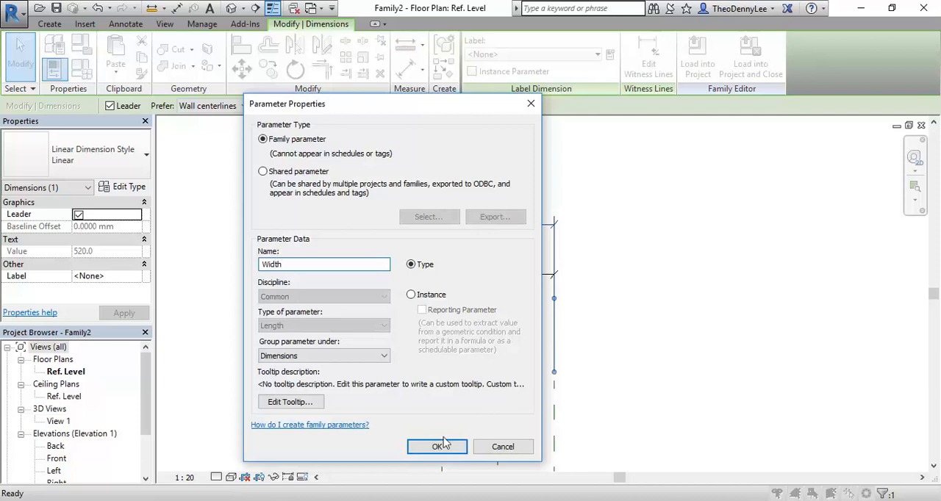
{"action": "left_click", "coordinate": [437, 446]}
{"action": "left_click", "coordinate": [487, 180]}
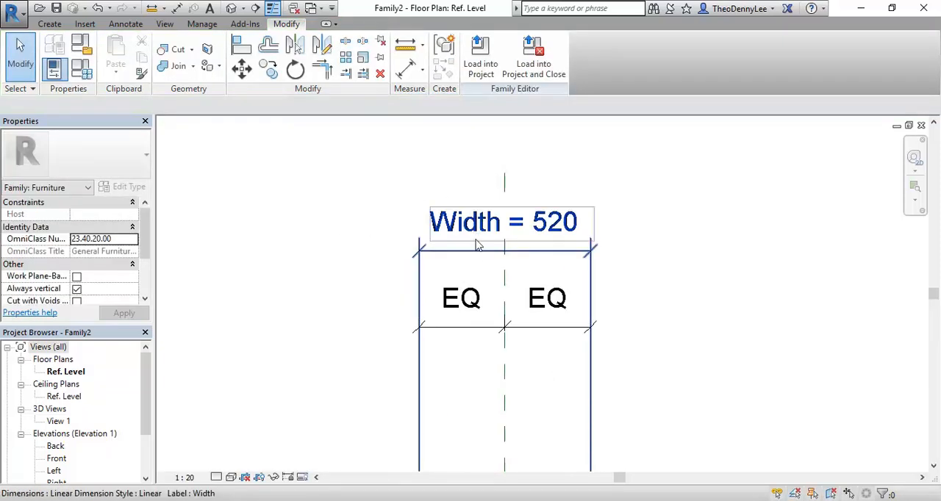
Set the Width dimension to 450 mm.
{"action": "left_click", "coordinate": [476, 251]}
{"action": "scroll", "coordinate": [468, 264], "scroll_direction": "down", "scroll_amount": 1}
{"action": "left_click", "coordinate": [482, 237]}
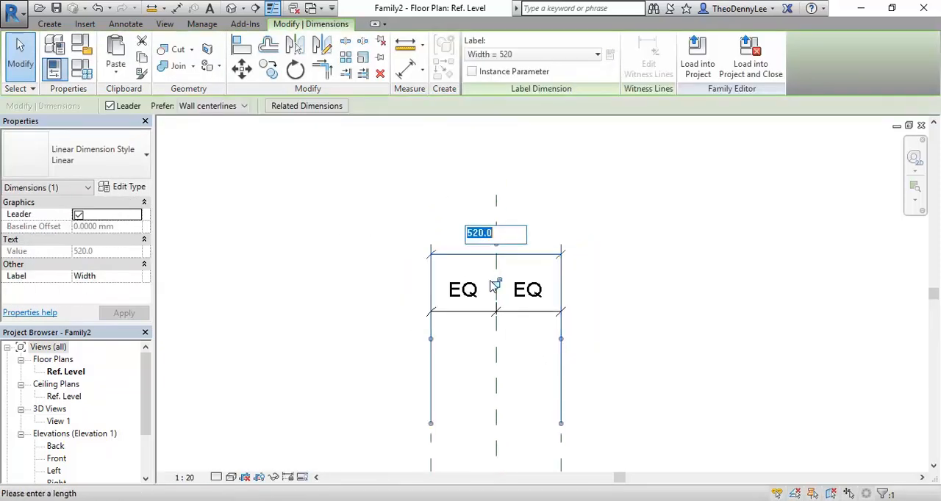
{"action": "type", "text": "450"}
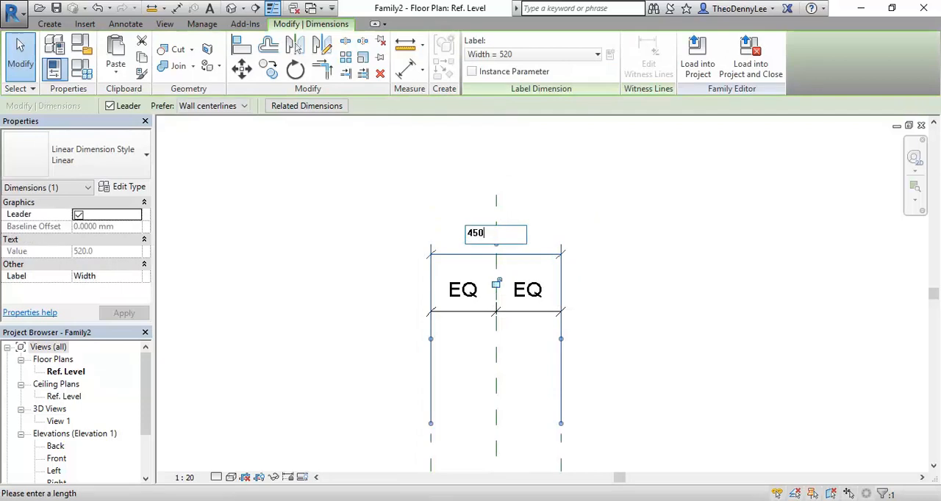
{"action": "key", "text": "Return"}
{"action": "left_click", "coordinate": [361, 339]}
Move the equality dimension and the Width dimension down, closer to the upper ends of the vertical reference planes.
{"action": "scroll", "coordinate": [367, 301], "scroll_direction": "up", "scroll_amount": 1}
{"action": "middle_click_drag", "start_coordinate": [361, 340], "coordinate": [435, 265]}
{"action": "scroll", "coordinate": [366, 302], "scroll_direction": "down", "scroll_amount": 5}
{"action": "scroll", "coordinate": [399, 278], "scroll_direction": "up", "scroll_amount": 1}
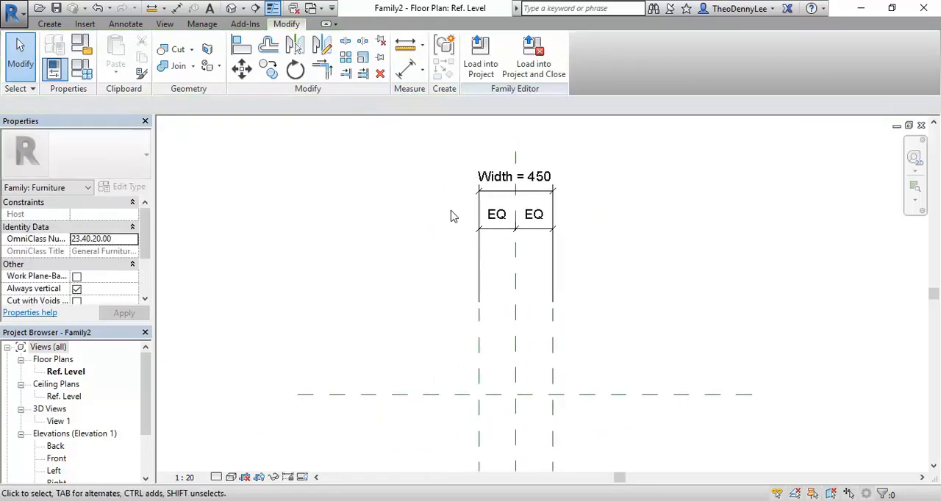
{"action": "left_click", "coordinate": [495, 255]}
{"action": "left_click_drag", "start_coordinate": [497, 252], "coordinate": [498, 285]}
{"action": "key", "text": "Escape"}
{"action": "left_click_drag", "start_coordinate": [496, 199], "coordinate": [494, 241]}
{"action": "left_click", "coordinate": [381, 297]}
{"action": "middle_click_drag", "start_coordinate": [367, 356], "coordinate": [356, 292]}
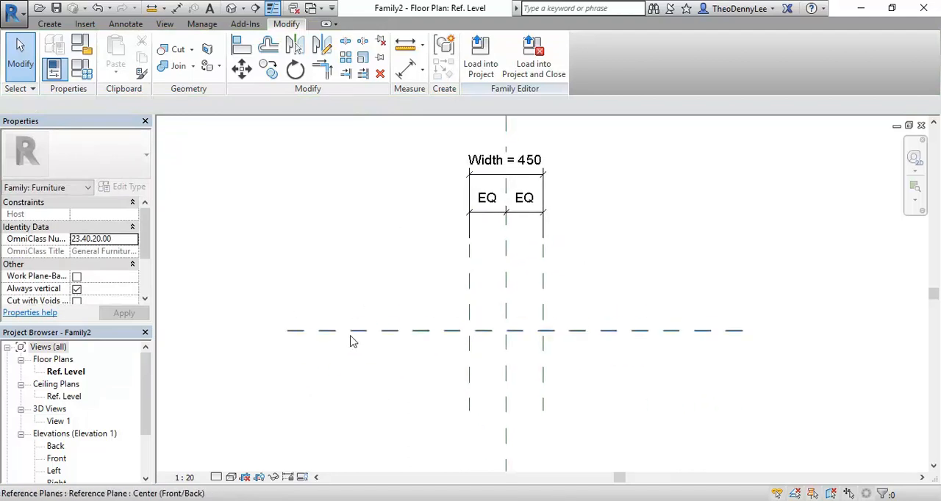
Draw a horizontal reference plane across the vertical planes, about 389 mm above the Center (Front/Back) plane.
{"action": "left_click", "coordinate": [49, 23]}
{"action": "left_click", "coordinate": [718, 67]}
{"action": "left_click", "coordinate": [397, 267]}
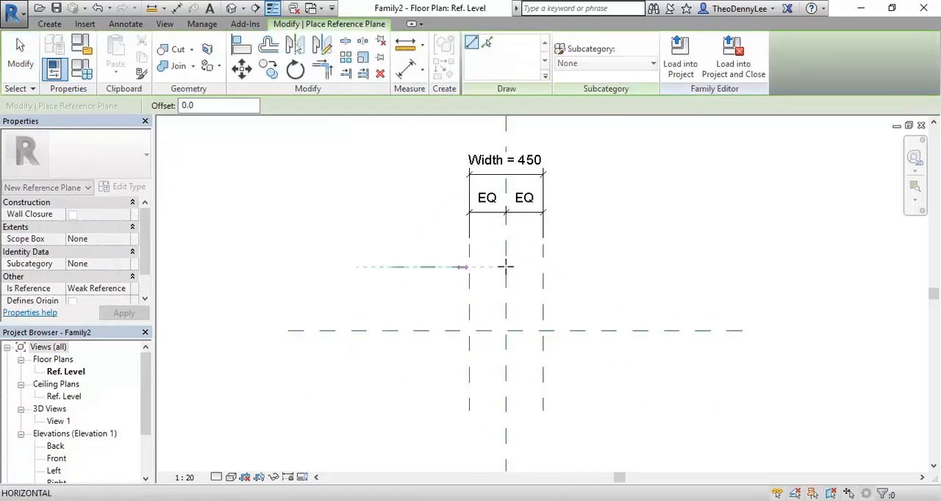
{"action": "left_click", "coordinate": [611, 266]}
{"action": "scroll", "coordinate": [387, 339], "scroll_direction": "down", "scroll_amount": 1}
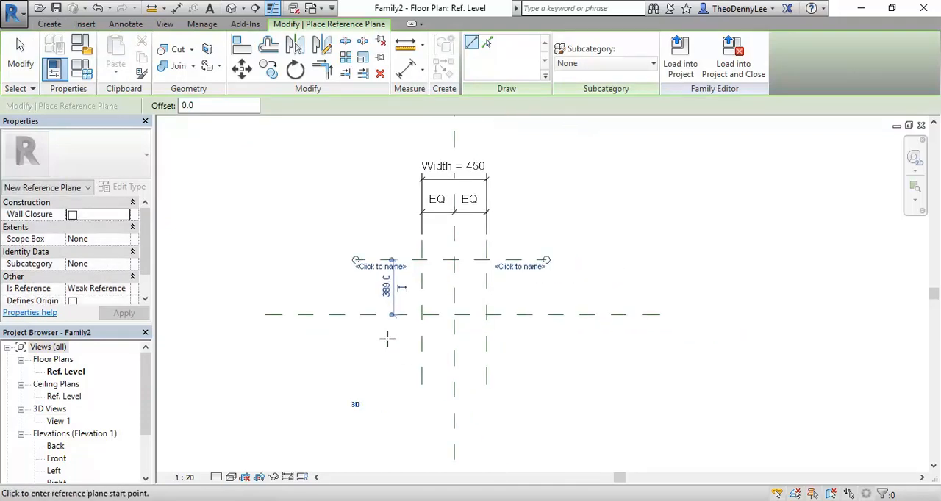
{"action": "middle_click_drag", "start_coordinate": [338, 217], "coordinate": [342, 256]}
{"action": "scroll", "coordinate": [363, 309], "scroll_direction": "up", "scroll_amount": 1}
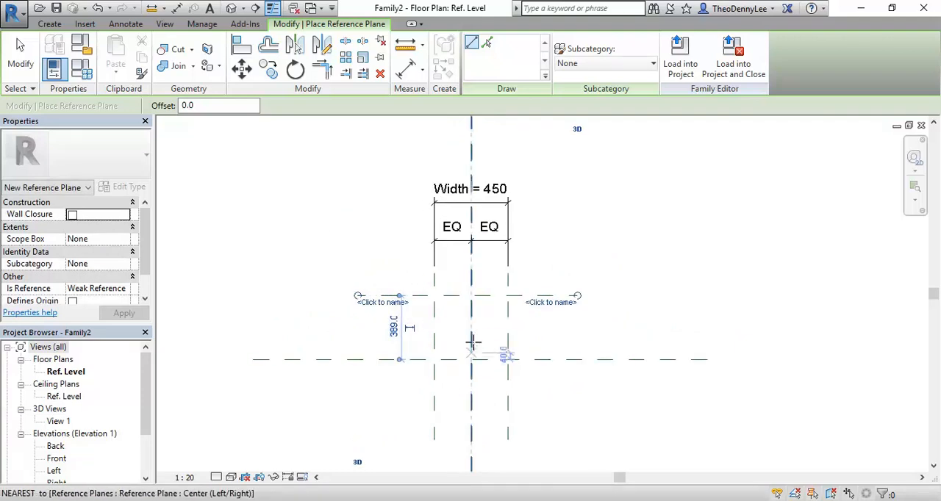
Set the new horizontal plane's distance from the Center (Front/Back) plane to 470 mm.
{"action": "left_click", "coordinate": [393, 327]}
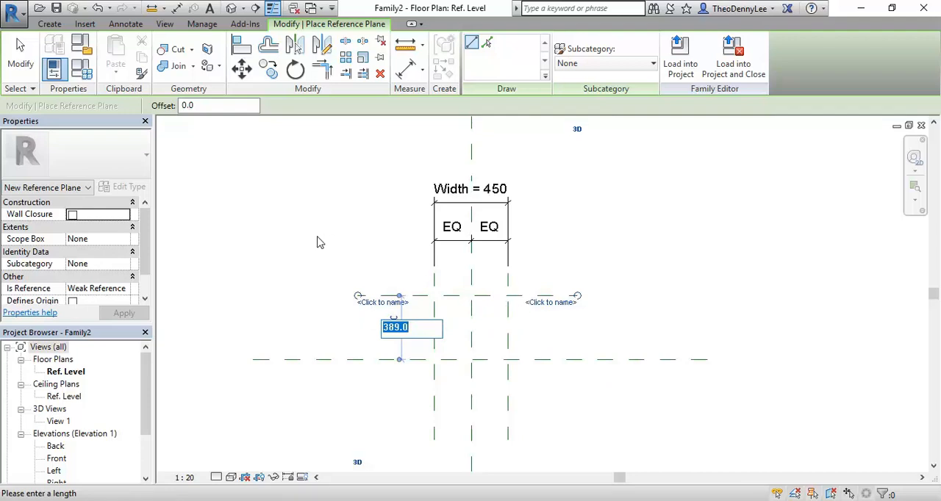
{"action": "type", "text": "470"}
{"action": "key", "text": "Return"}
{"action": "key", "text": "Escape"}
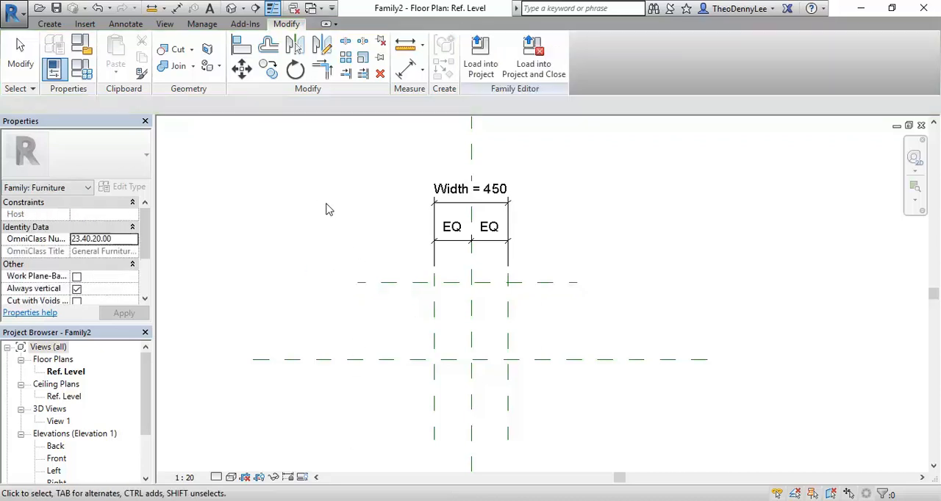
Inspect the names and temporary dimension of the Center (Front/Back) plane and the horizontal plane above it.
{"action": "scroll", "coordinate": [475, 350], "scroll_direction": "up", "scroll_amount": 1}
{"action": "middle_click_drag", "start_coordinate": [378, 270], "coordinate": [356, 278]}
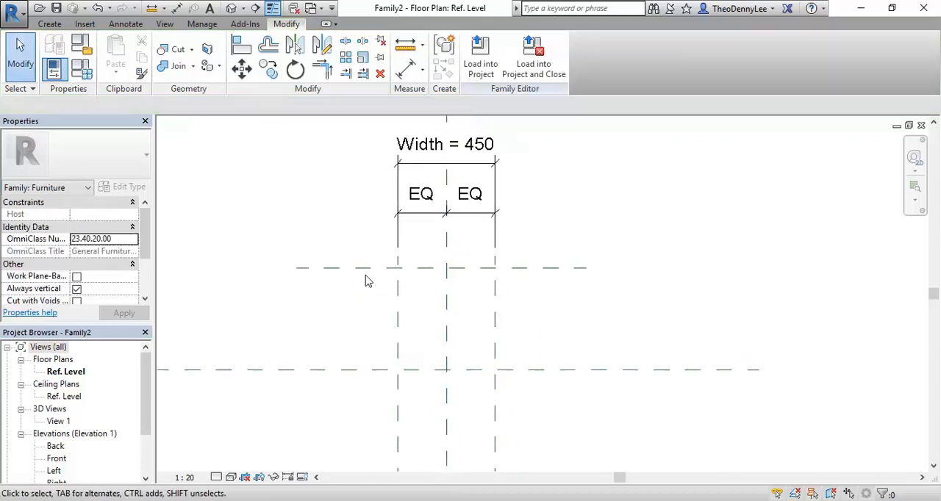
{"action": "left_click", "coordinate": [353, 270]}
{"action": "left_click", "coordinate": [298, 322]}
{"action": "middle_click_drag", "start_coordinate": [296, 324], "coordinate": [379, 313]}
{"action": "scroll", "coordinate": [375, 316], "scroll_direction": "down", "scroll_amount": 1}
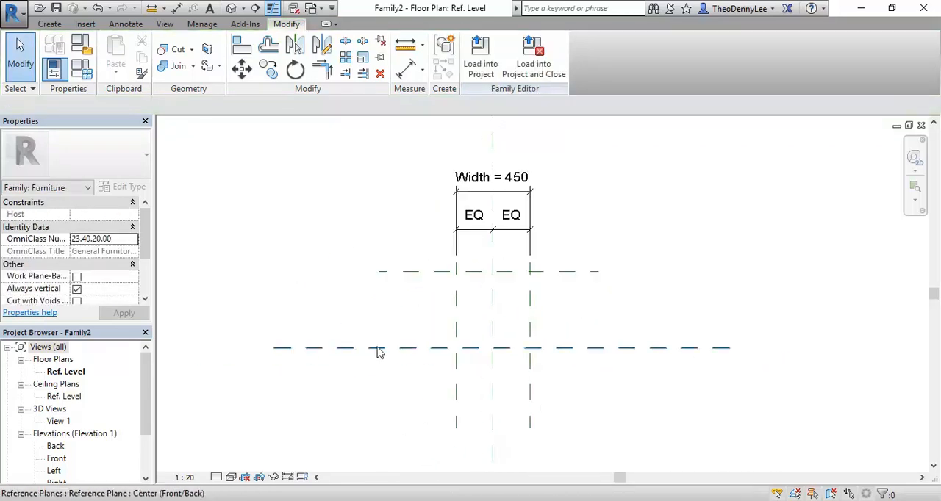
{"action": "left_click", "coordinate": [381, 353]}
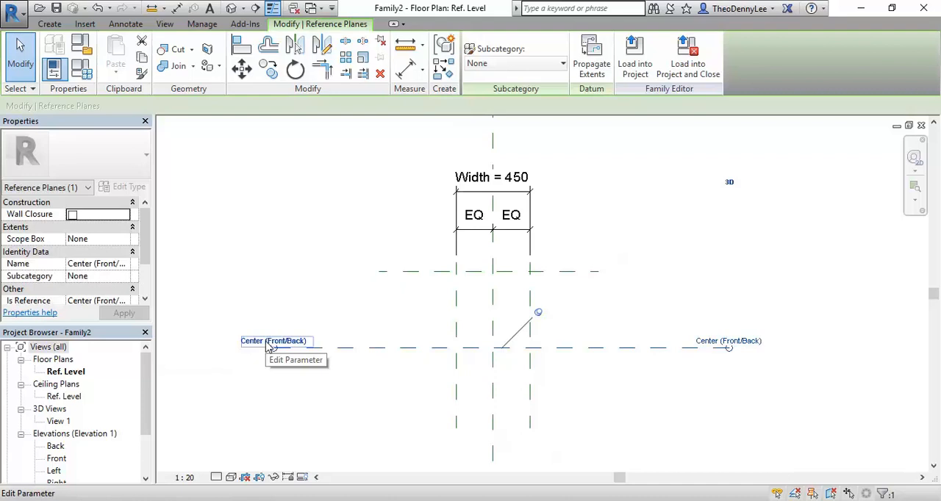
{"action": "left_click", "coordinate": [372, 305]}
{"action": "left_click", "coordinate": [433, 278]}
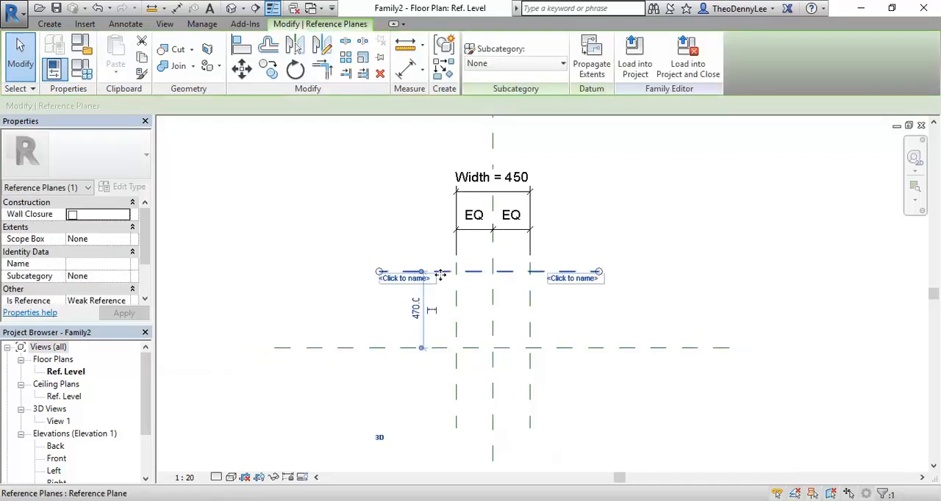
{"action": "left_click", "coordinate": [343, 310]}
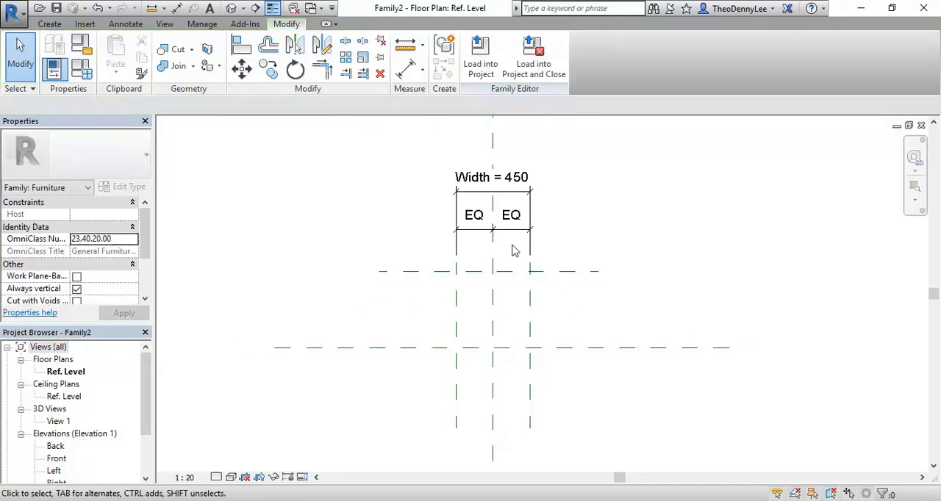
Add an aligned dimension between the Center (Front/Back) plane and the horizontal plane above it, placed beyond their left ends.
{"action": "mouse_move", "coordinate": [424, 243]}
{"action": "middle_mouse_down"}
{"action": "mouse_move", "coordinate": [407, 254]}
{"action": "mouse_move", "coordinate": [441, 242]}
{"action": "mouse_move", "coordinate": [416, 244]}
{"action": "middle_mouse_up"}
{"action": "key", "text": "d"}
{"action": "key", "text": "i"}
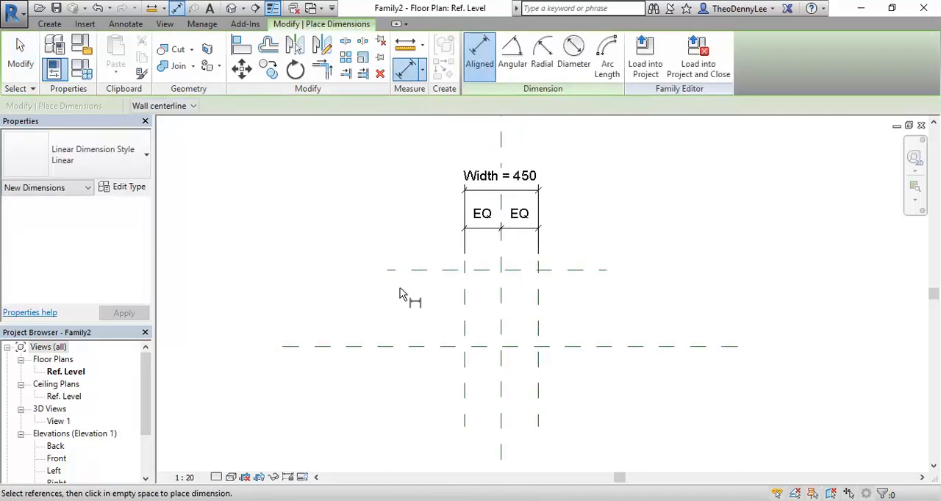
{"action": "left_click", "coordinate": [419, 346]}
{"action": "left_click", "coordinate": [419, 270]}
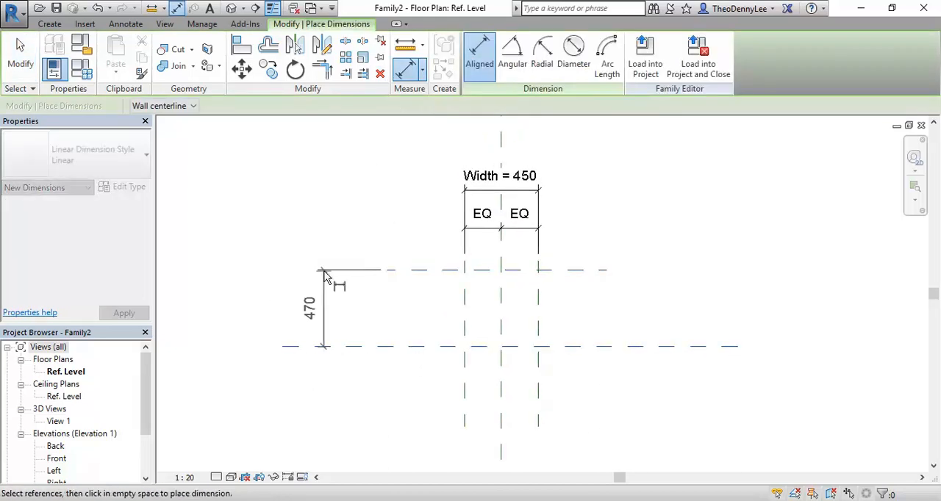
{"action": "left_click", "coordinate": [324, 272]}
{"action": "key", "text": "Escape"}
{"action": "key", "text": "Escape"}
{"action": "mouse_move", "coordinate": [253, 361]}
{"action": "middle_mouse_down"}
{"action": "mouse_move", "coordinate": [380, 317]}
{"action": "mouse_move", "coordinate": [345, 290]}
{"action": "mouse_move", "coordinate": [377, 329]}
{"action": "mouse_move", "coordinate": [365, 334]}
{"action": "middle_mouse_up"}
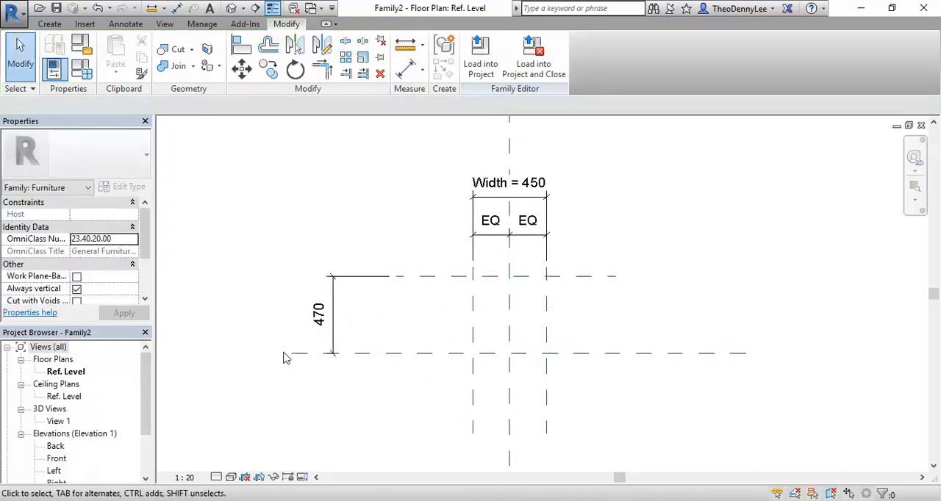
Open the Front elevation and fit all its reference planes in the view.
{"action": "double_click", "coordinate": [62, 457]}
{"action": "middle_click_drag", "start_coordinate": [390, 295], "coordinate": [387, 209]}
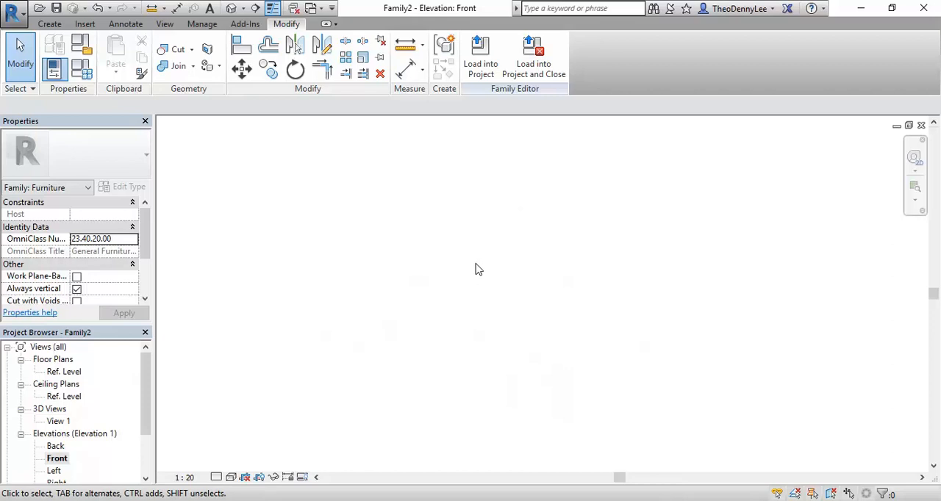
{"action": "right_click", "coordinate": [405, 201]}
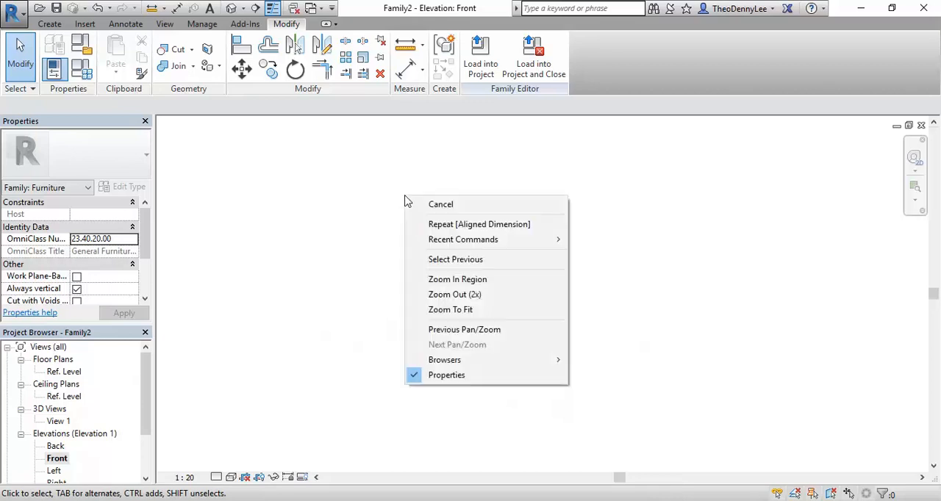
{"action": "left_click", "coordinate": [448, 310]}
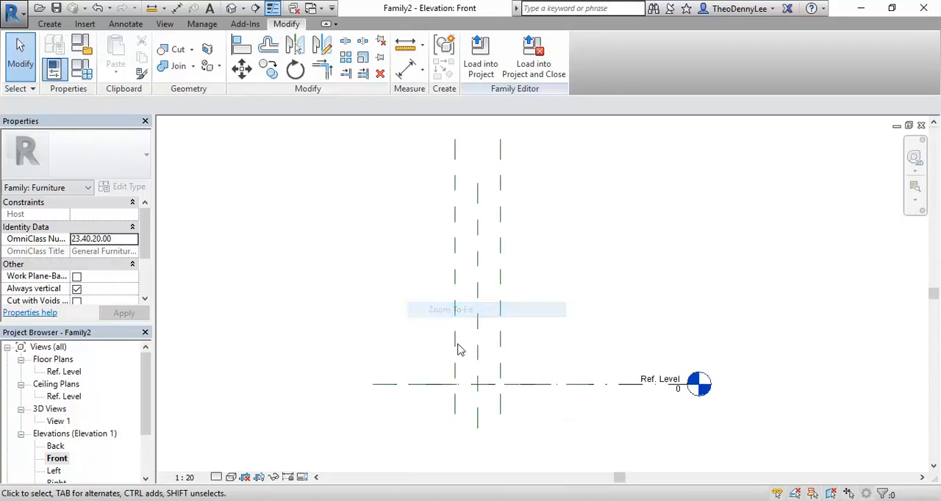
{"action": "middle_click_drag", "start_coordinate": [402, 307], "coordinate": [386, 308]}
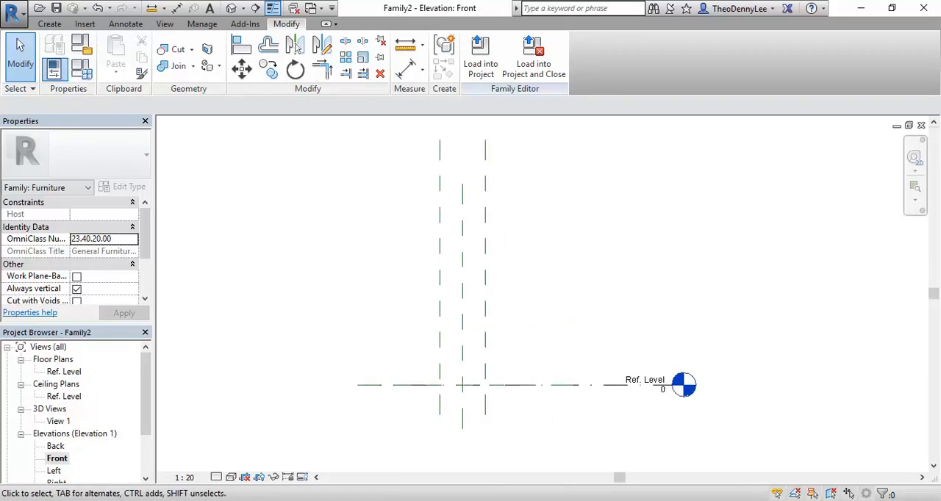
Check the Metric Handbook and draw a horizontal reference plane about 392 mm above Ref. Level across the vertical planes.
{"action": "left_click", "coordinate": [441, 475]}
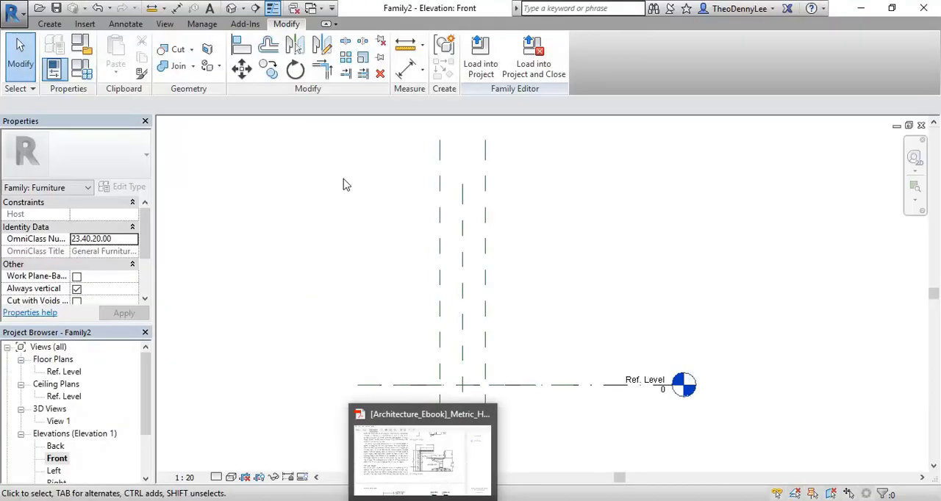
{"action": "left_click", "coordinate": [49, 25]}
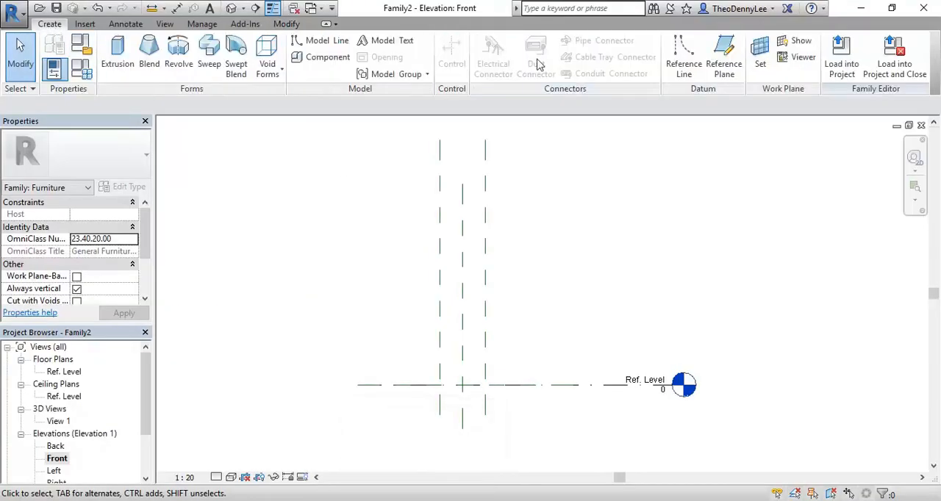
{"action": "left_click", "coordinate": [724, 70]}
{"action": "scroll", "coordinate": [500, 428], "scroll_direction": "up", "scroll_amount": 2}
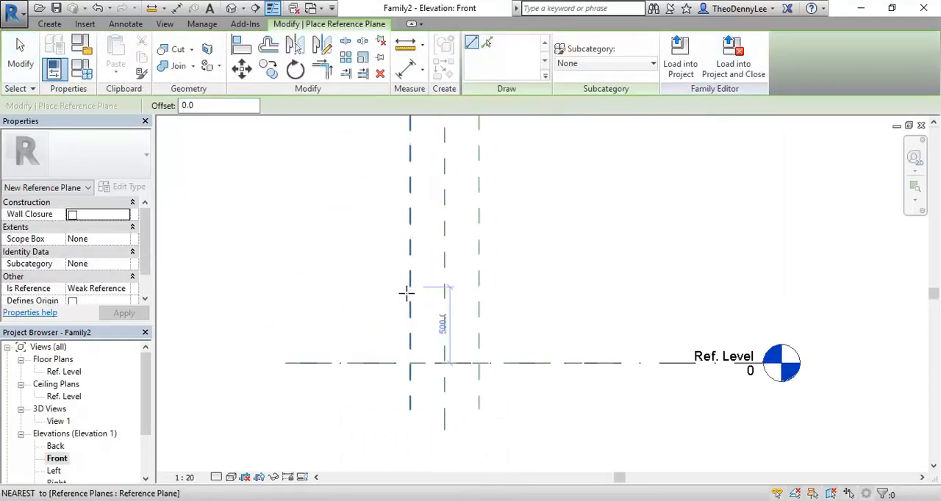
{"action": "left_click", "coordinate": [359, 304]}
{"action": "left_click", "coordinate": [534, 304]}
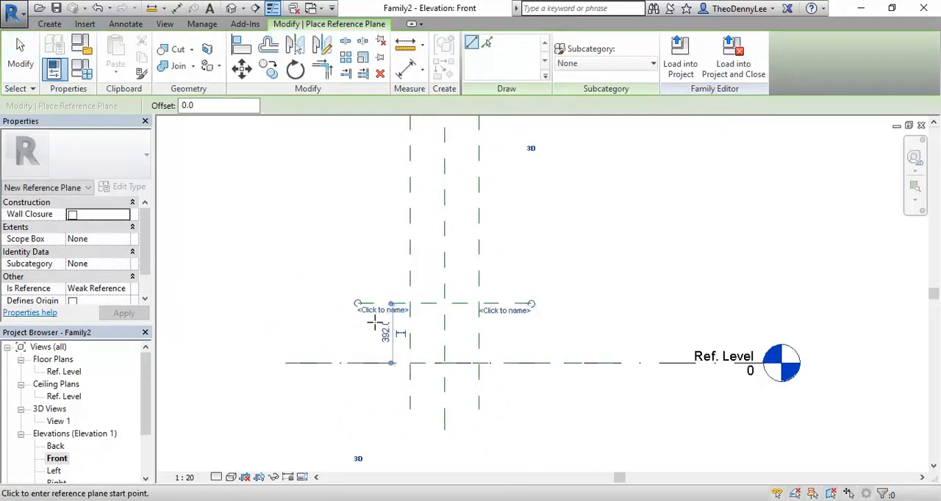
Set the horizontal plane's height above Ref. Level to 440 mm.
{"action": "scroll", "coordinate": [379, 324], "scroll_direction": "up", "scroll_amount": 2}
{"action": "left_click", "coordinate": [397, 339]}
{"action": "type", "text": "44"}
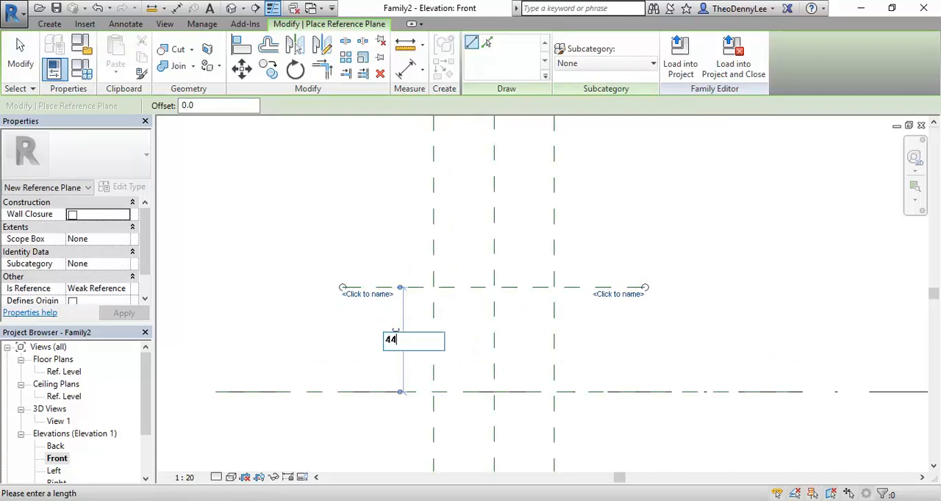
{"action": "key", "text": "Return"}
{"action": "key", "text": "Escape"}
{"action": "key", "text": "Escape"}
Add an aligned dimension between Ref. Level and the horizontal plane above it, placed beyond the plane's left end.
{"action": "middle_click_drag", "start_coordinate": [332, 218], "coordinate": [368, 214]}
{"action": "left_click", "coordinate": [407, 69]}
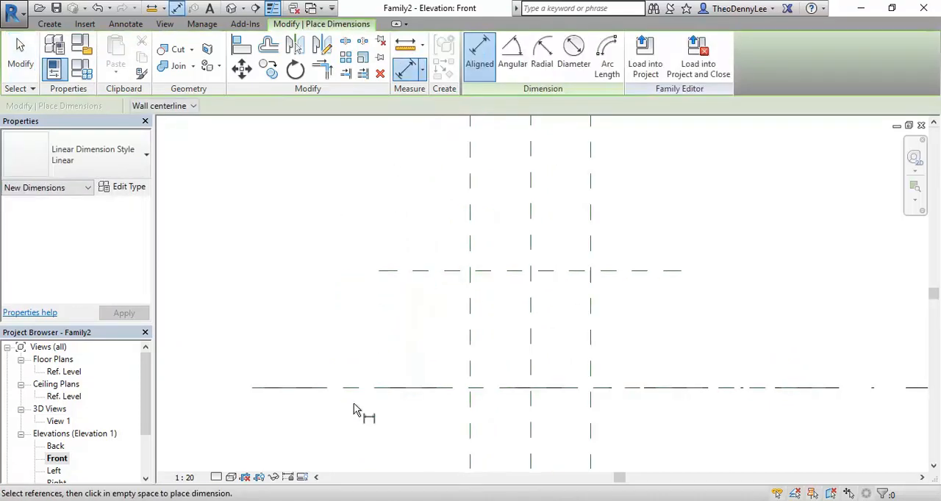
{"action": "left_click", "coordinate": [360, 388]}
{"action": "left_click", "coordinate": [411, 271]}
{"action": "left_click", "coordinate": [294, 269]}
{"action": "key", "text": "Escape"}
{"action": "key", "text": "Escape"}
{"action": "middle_click_drag", "start_coordinate": [347, 230], "coordinate": [392, 262]}
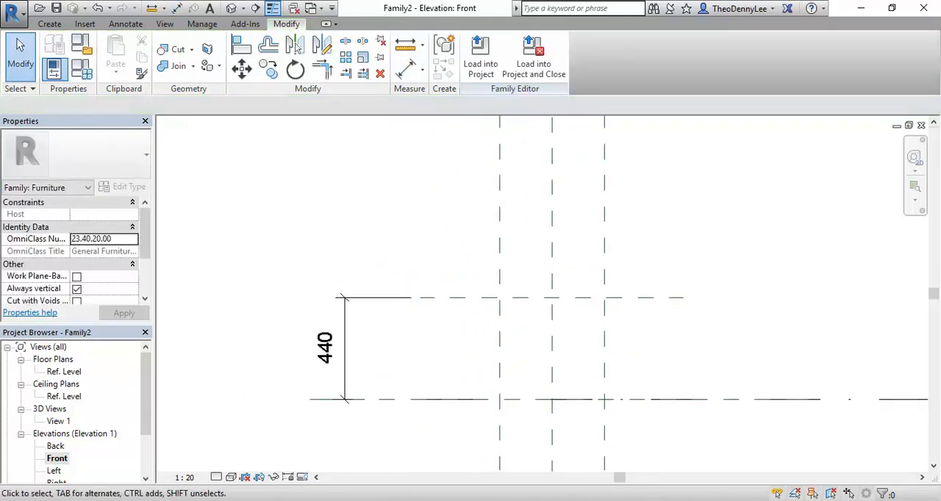
Consult the handbook and armchair photo, and draw a longer horizontal reference plane about 726 mm above the 440 mm plane.
{"action": "left_click", "coordinate": [433, 449]}
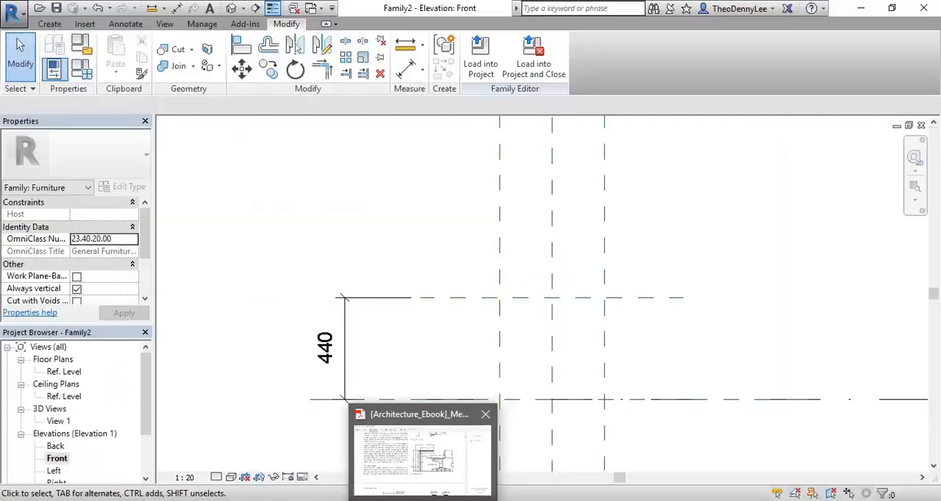
{"action": "left_click", "coordinate": [401, 500]}
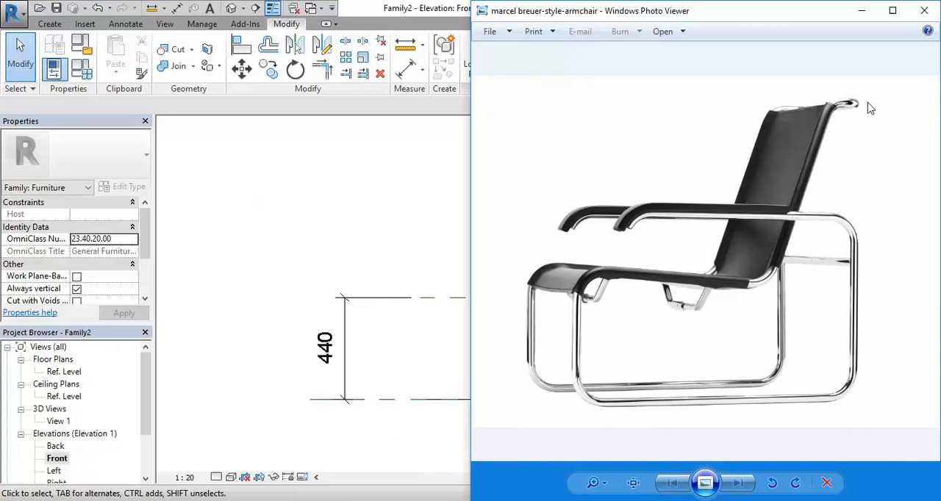
{"action": "middle_click_drag", "start_coordinate": [388, 237], "coordinate": [372, 301]}
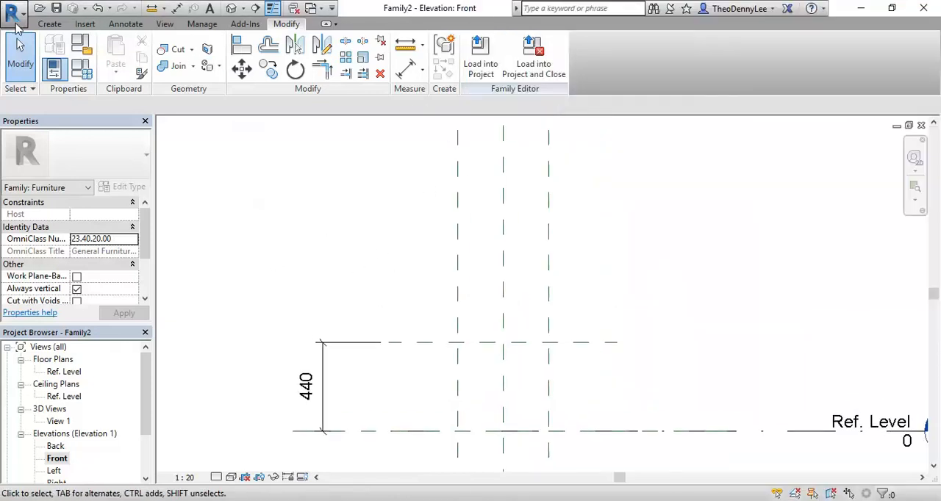
{"action": "left_click", "coordinate": [50, 24]}
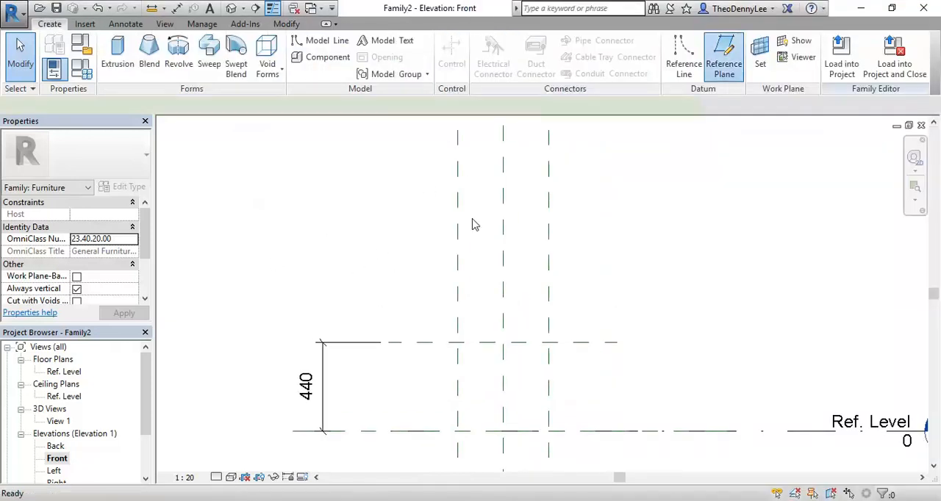
{"action": "left_click", "coordinate": [724, 62]}
{"action": "left_click", "coordinate": [284, 195]}
{"action": "left_click", "coordinate": [682, 197]}
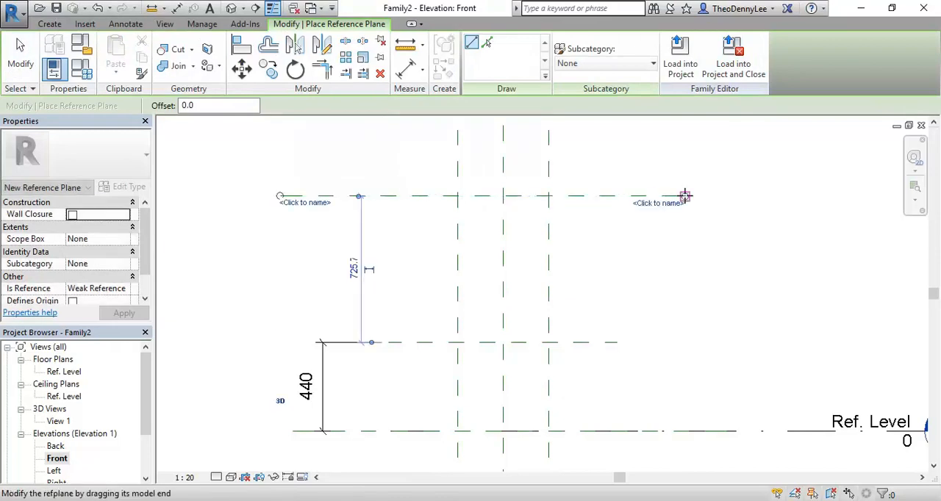
Set the upper horizontal plane's distance from the 440 mm plane to 700 mm.
{"action": "left_click", "coordinate": [356, 269]}
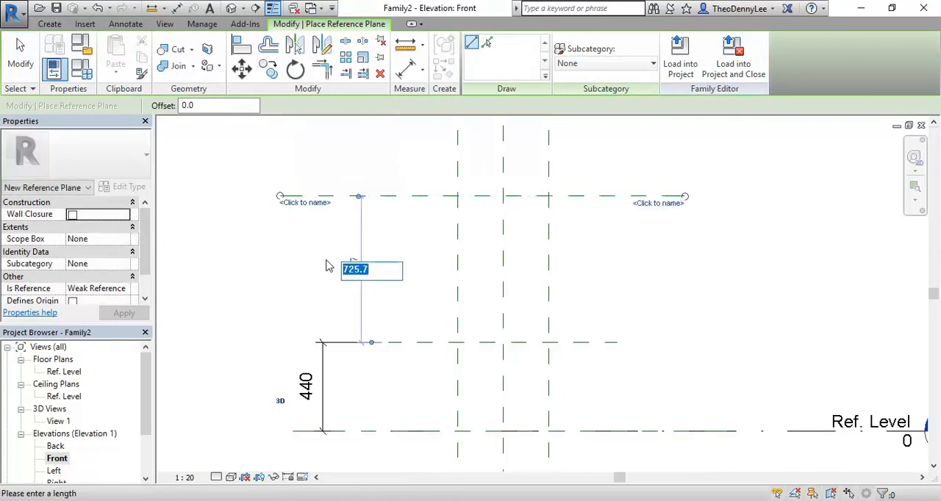
{"action": "type", "text": "700"}
{"action": "key", "text": "Return"}
{"action": "key", "text": "Escape"}
{"action": "key", "text": "Escape"}
Add an aligned dimension between the 440 mm plane and the upper horizontal plane, in line with the existing height dimension.
{"action": "middle_click_drag", "start_coordinate": [263, 279], "coordinate": [358, 294]}
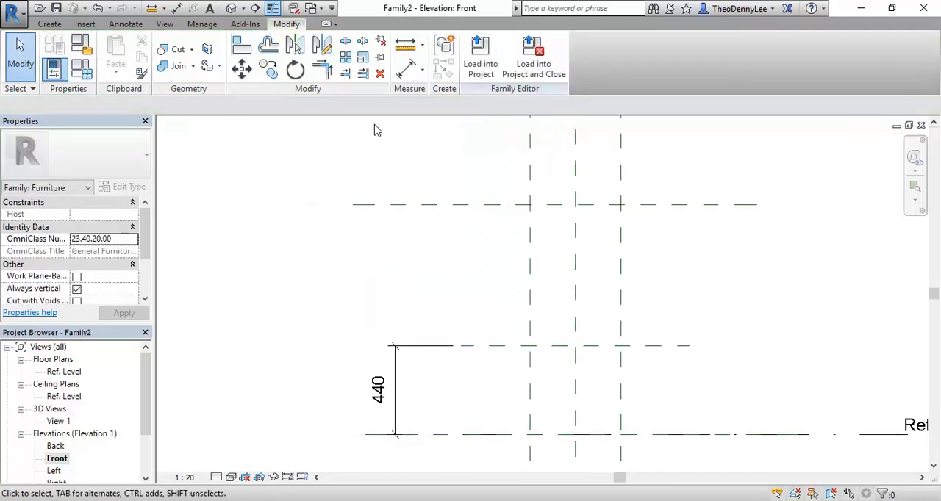
{"action": "left_click", "coordinate": [405, 69]}
{"action": "left_click", "coordinate": [459, 345]}
{"action": "left_click", "coordinate": [459, 206]}
{"action": "left_click", "coordinate": [396, 265]}
{"action": "key", "text": "Escape"}
{"action": "key", "text": "Escape"}
{"action": "middle_click_drag", "start_coordinate": [304, 304], "coordinate": [274, 333]}
{"action": "right_click", "coordinate": [264, 244]}
{"action": "left_click", "coordinate": [282, 253]}
{"action": "right_click", "coordinate": [282, 253]}
{"action": "left_click", "coordinate": [293, 261]}
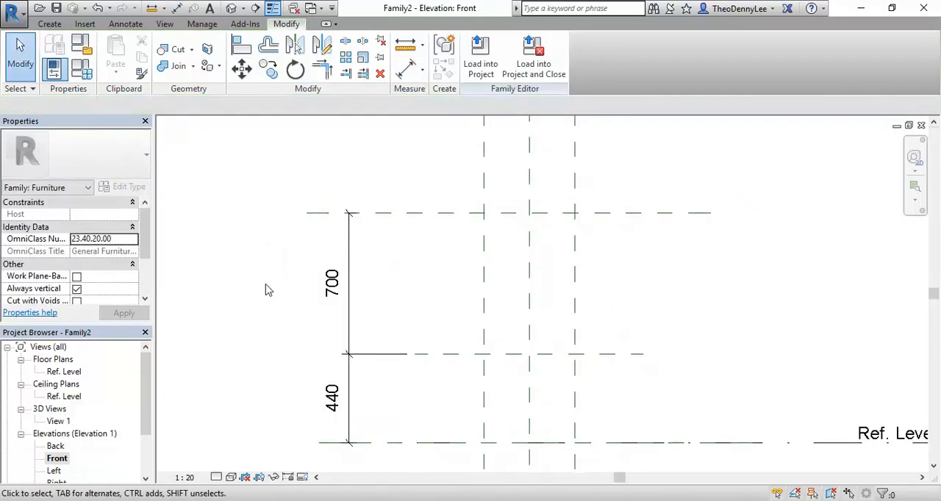
Return to the Ref. Level floor plan and switch to Windows Photo Viewer to examine the armchair's armrests and frame.
{"action": "double_click", "coordinate": [65, 372]}
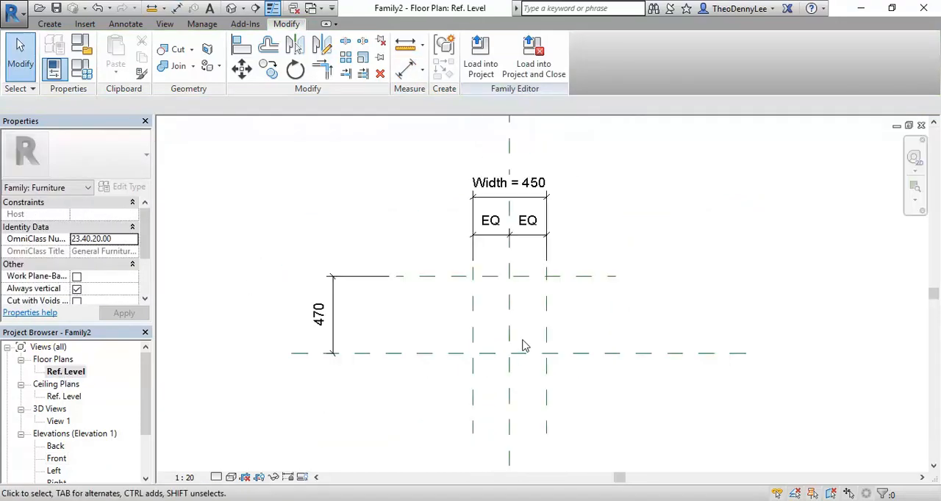
{"action": "scroll", "coordinate": [300, 315], "scroll_direction": "up", "scroll_amount": 2}
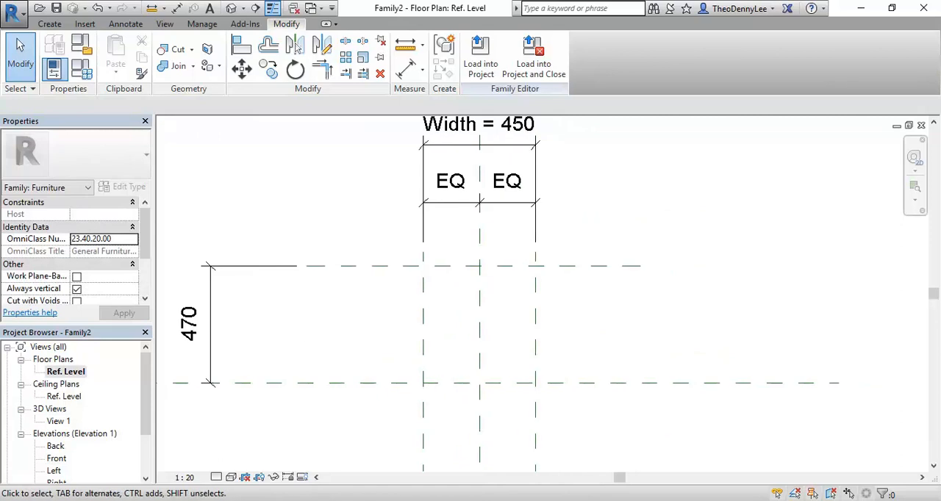
{"action": "key", "text": "alt+Tab"}
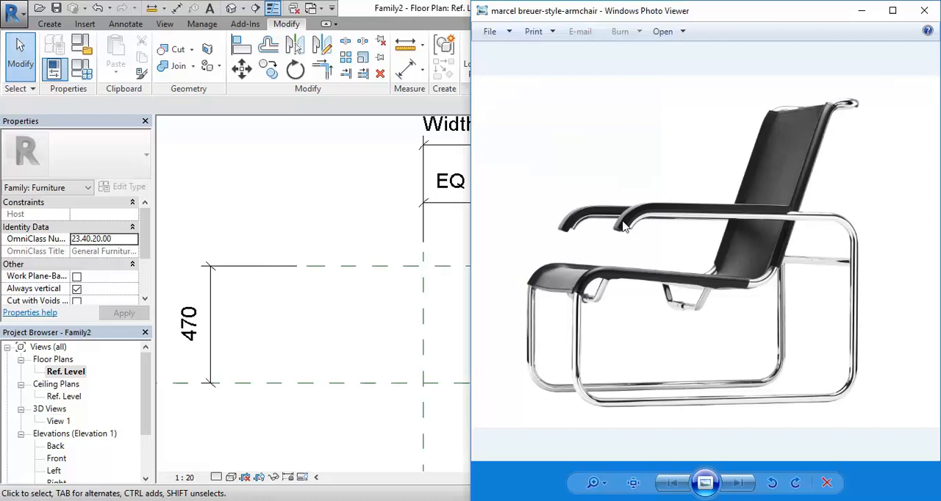
Switch back to Revit and examine the seat width and depth reference planes in the Ref. Level floor plan.
{"action": "left_click", "coordinate": [350, 325]}
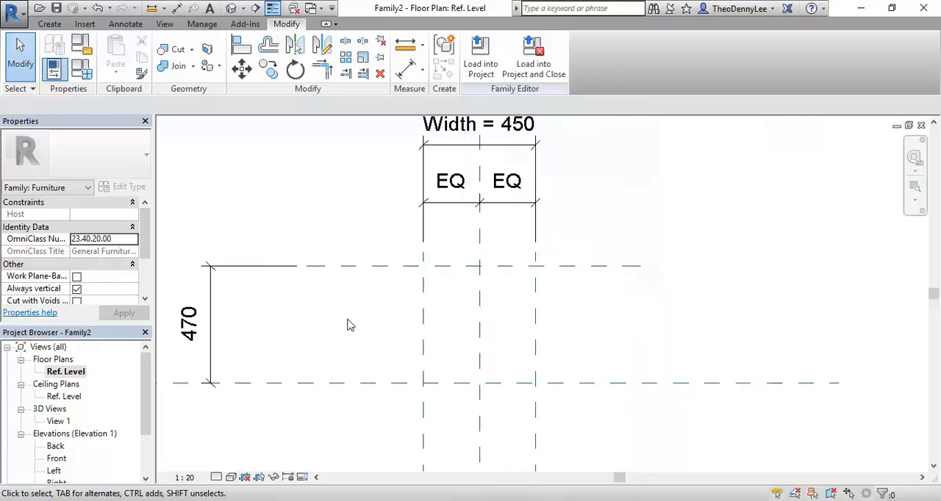
{"action": "mouse_move", "coordinate": [475, 292]}
{"action": "middle_mouse_down"}
{"action": "mouse_move", "coordinate": [402, 279]}
{"action": "mouse_move", "coordinate": [353, 299]}
{"action": "middle_mouse_up"}
{"action": "scroll", "coordinate": [352, 300], "scroll_direction": "up", "scroll_amount": 1}
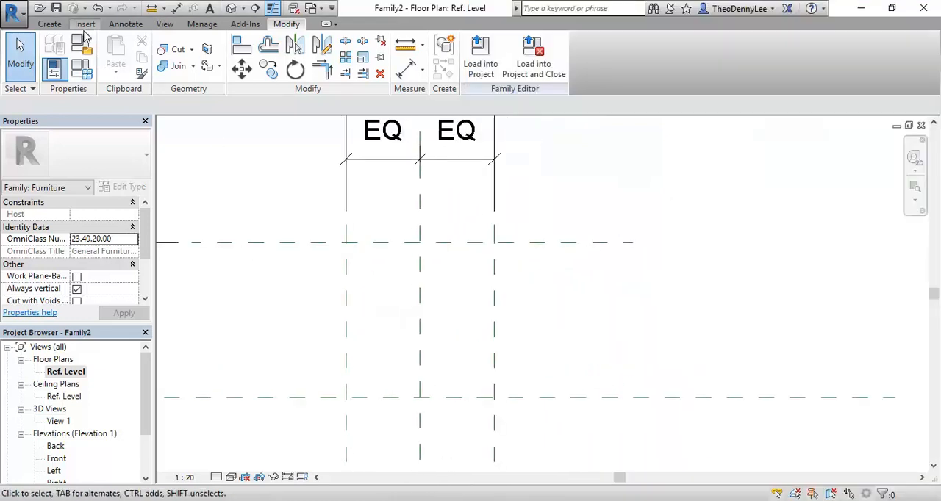
{"action": "left_click", "coordinate": [49, 24]}
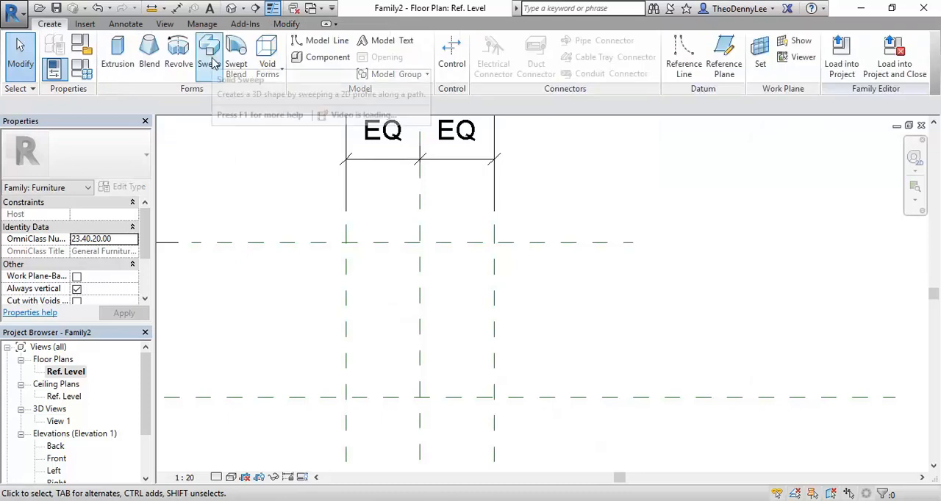
{"action": "middle_click_drag", "start_coordinate": [241, 316], "coordinate": [390, 319]}
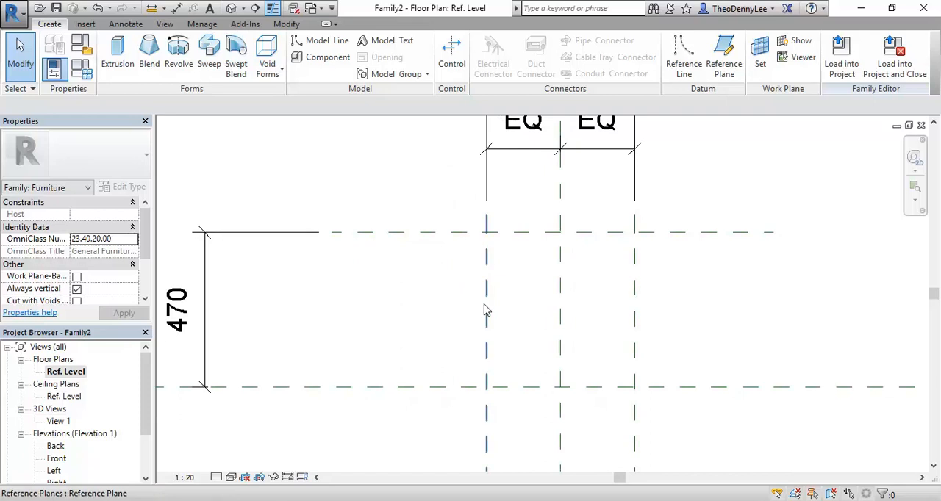
{"action": "middle_click_drag", "start_coordinate": [302, 308], "coordinate": [338, 313]}
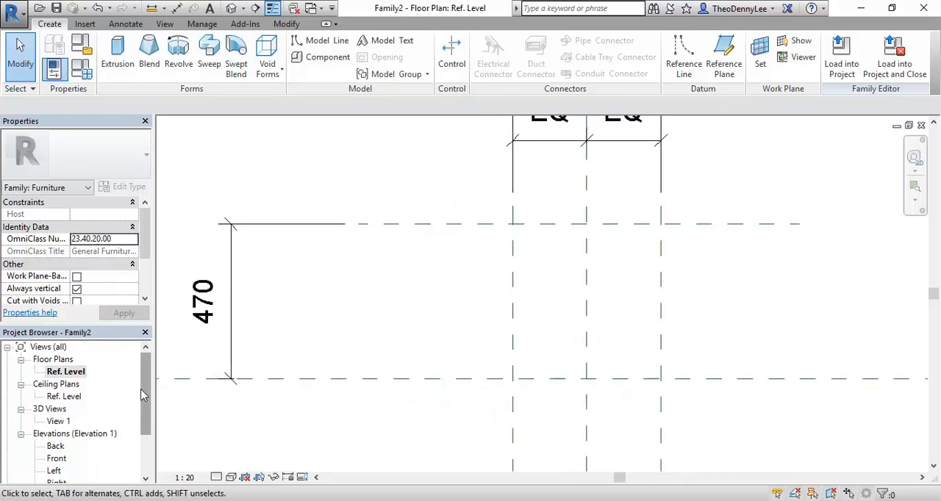
{"action": "left_click_drag", "start_coordinate": [146, 387], "coordinate": [150, 409]}
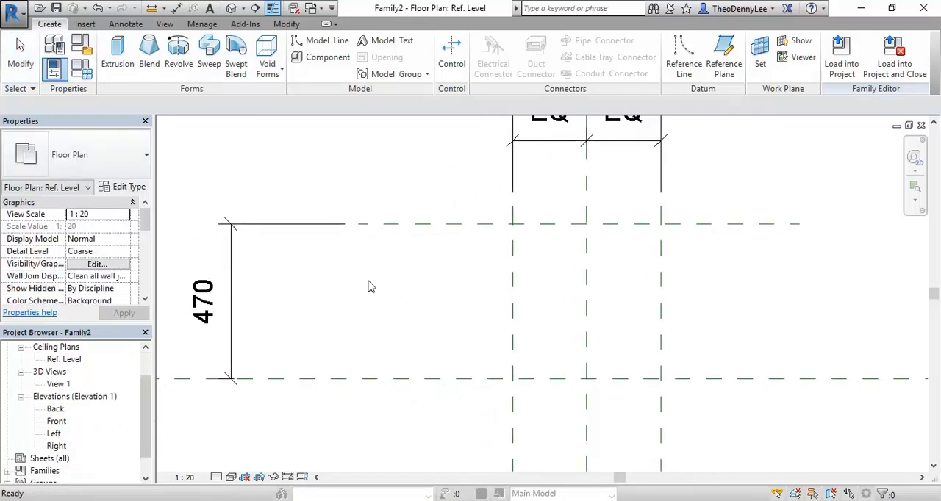
{"action": "left_click", "coordinate": [357, 309]}
{"action": "scroll", "coordinate": [378, 304], "scroll_direction": "down", "scroll_amount": 5}
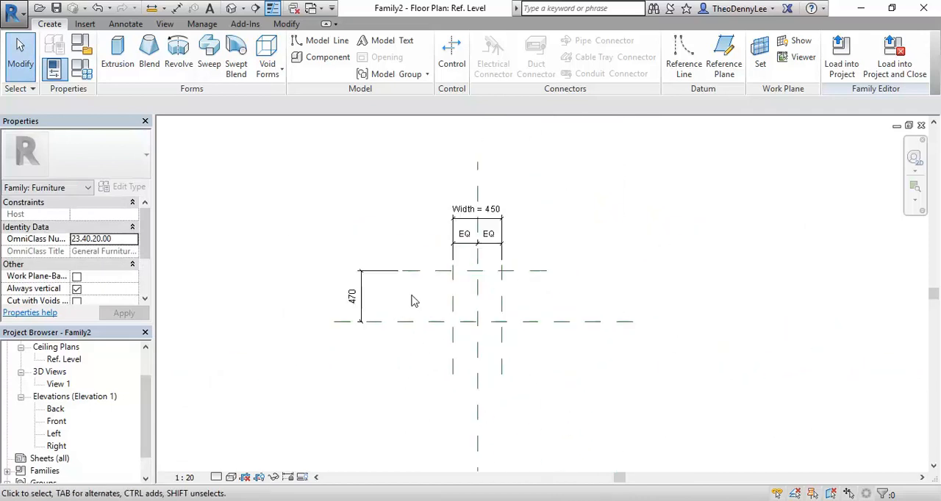
{"action": "scroll", "coordinate": [447, 283], "scroll_direction": "up", "scroll_amount": 2}
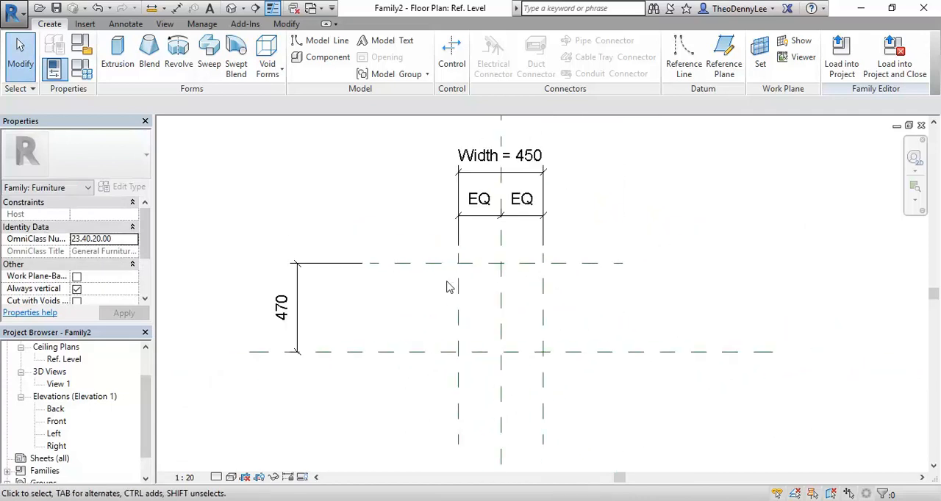
Identify the Center (Front/Back) and Center (Left/Right) reference planes in the floor plan by selecting them.
{"action": "left_click", "coordinate": [499, 310]}
{"action": "middle_click_drag", "start_coordinate": [371, 331], "coordinate": [345, 330]}
{"action": "scroll", "coordinate": [330, 343], "scroll_direction": "down", "scroll_amount": 2}
{"action": "left_click", "coordinate": [340, 325]}
{"action": "left_click", "coordinate": [353, 347]}
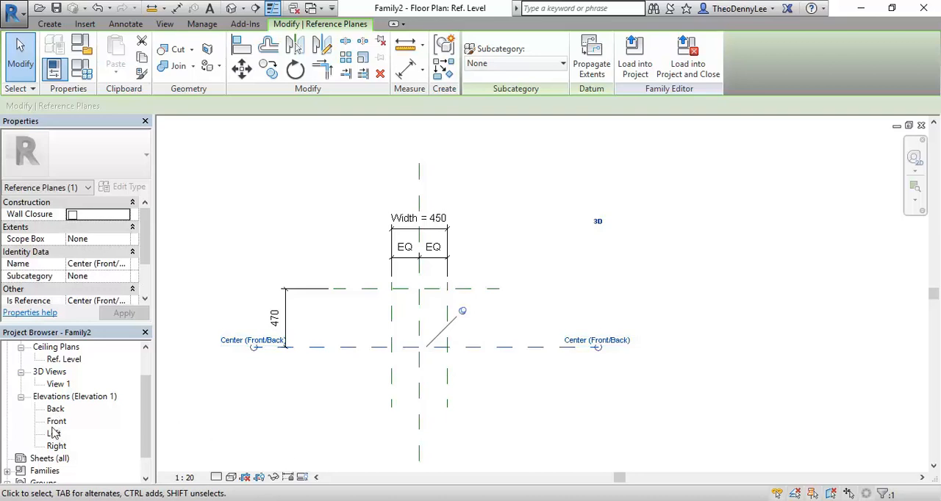
{"action": "left_click", "coordinate": [323, 236]}
{"action": "scroll", "coordinate": [361, 281], "scroll_direction": "up", "scroll_amount": 2}
{"action": "left_click", "coordinate": [439, 323]}
{"action": "scroll", "coordinate": [386, 285], "scroll_direction": "down", "scroll_amount": 1}
{"action": "middle_click_drag", "start_coordinate": [386, 284], "coordinate": [401, 318]}
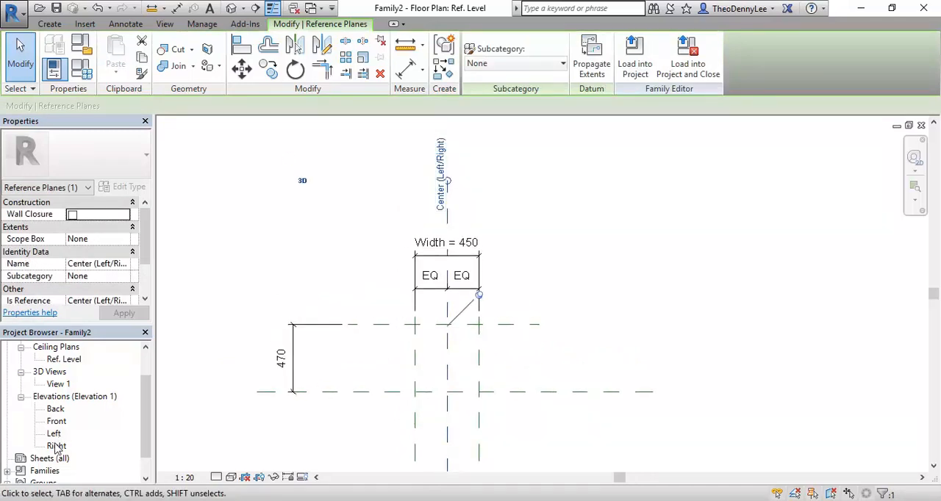
{"action": "left_click", "coordinate": [222, 296]}
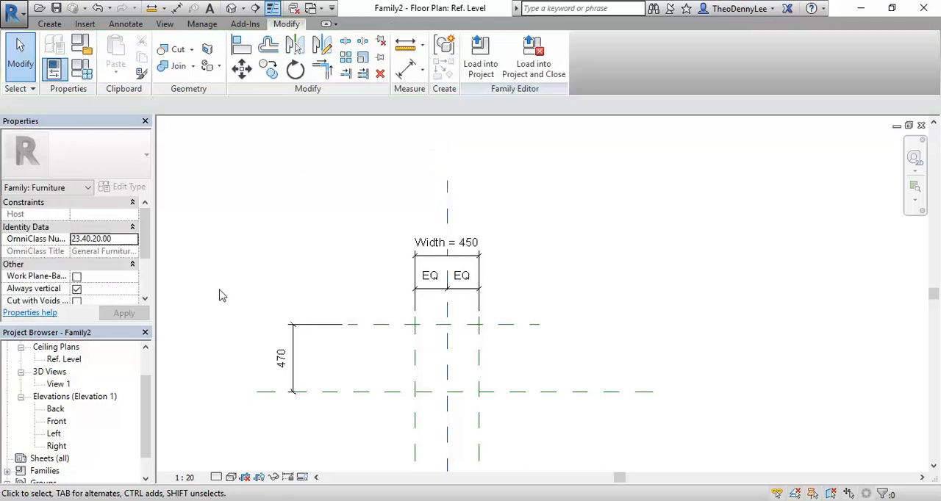
Open the Left elevation, consult the armchair photo, and fit the reference planes in the view.
{"action": "left_click", "coordinate": [55, 433]}
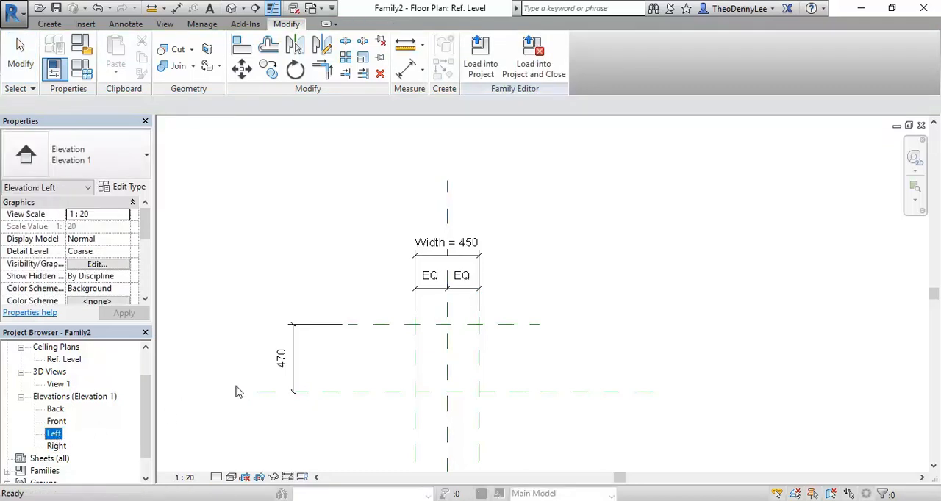
{"action": "double_click", "coordinate": [55, 434]}
{"action": "key", "text": "alt+Tab"}
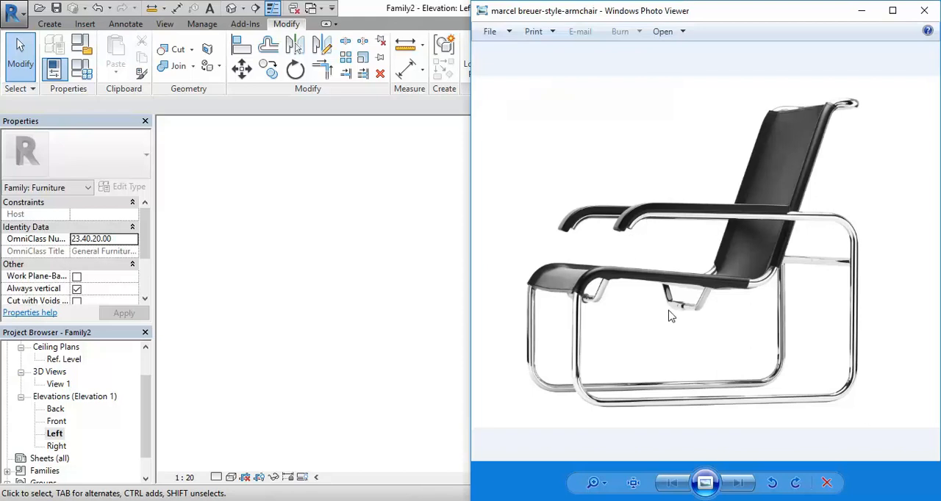
{"action": "left_click", "coordinate": [363, 266]}
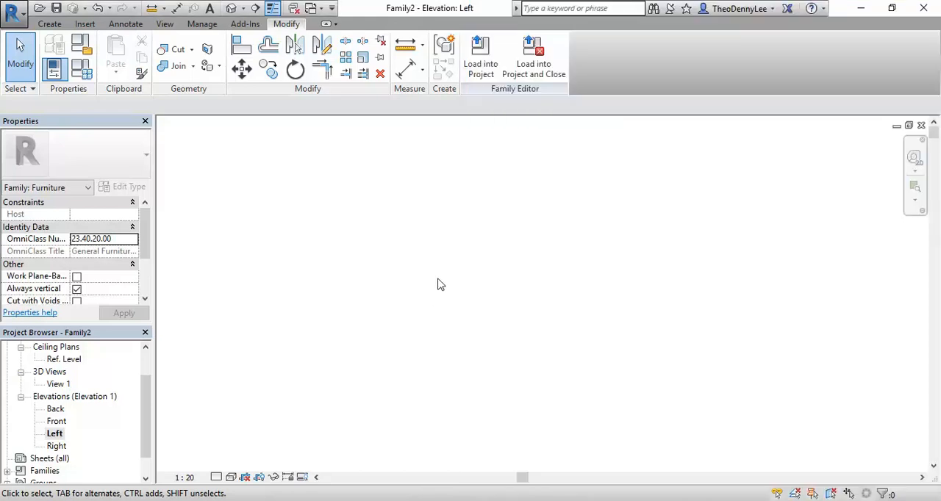
{"action": "right_click", "coordinate": [388, 231]}
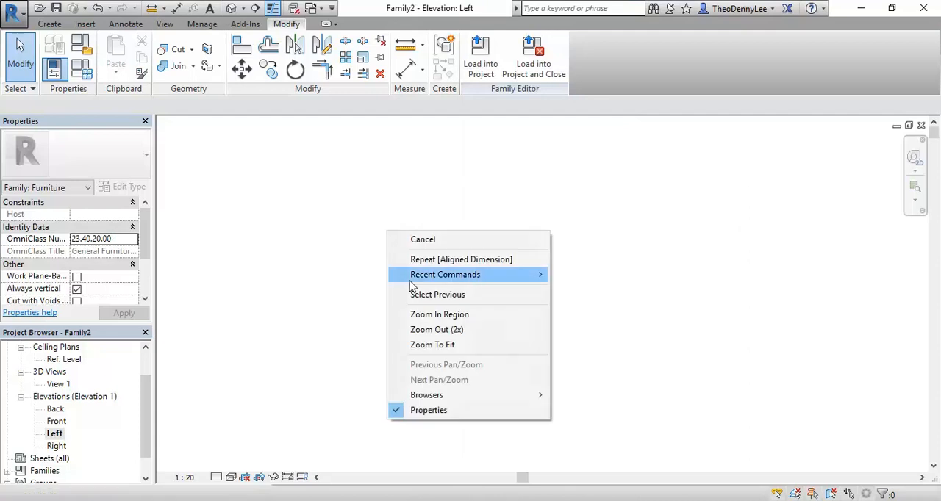
{"action": "left_click", "coordinate": [428, 345]}
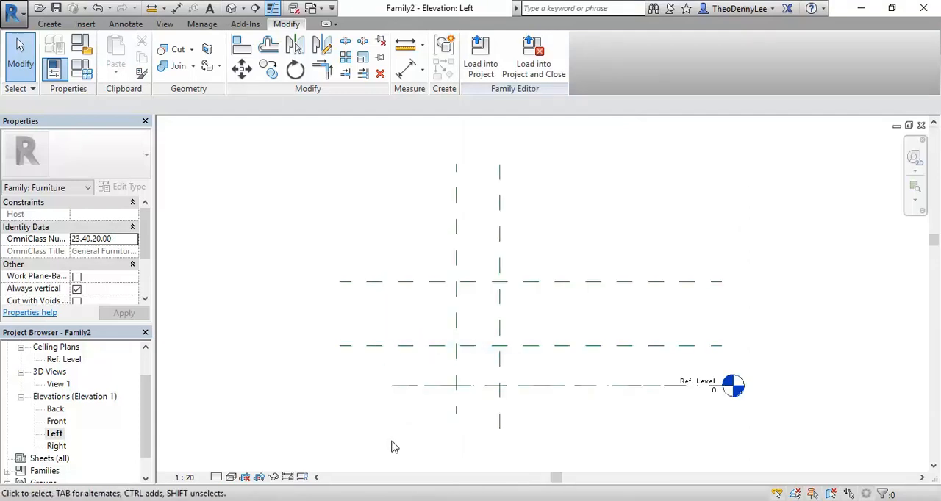
{"action": "scroll", "coordinate": [431, 382], "scroll_direction": "up", "scroll_amount": 3}
{"action": "middle_click_drag", "start_coordinate": [370, 410], "coordinate": [416, 380]}
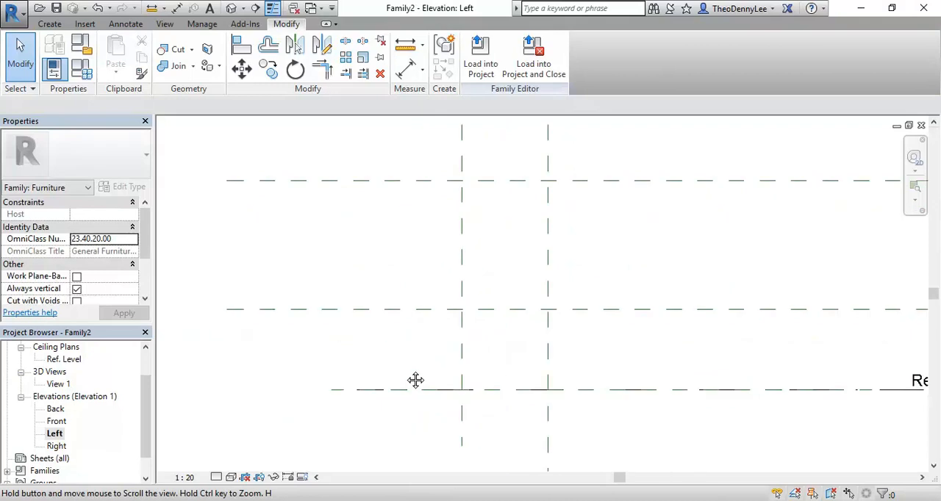
{"action": "scroll", "coordinate": [408, 366], "scroll_direction": "up", "scroll_amount": 1}
{"action": "scroll", "coordinate": [410, 365], "scroll_direction": "down", "scroll_amount": 1}
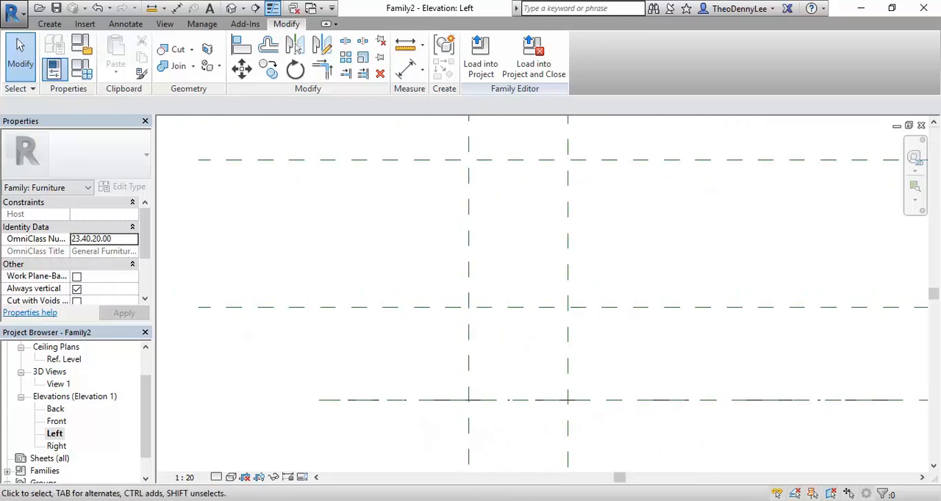
Check the armchair photo and draw a vertical reference plane about 288 mm to the right of the two existing vertical planes.
{"action": "key", "text": "alt+Tab"}
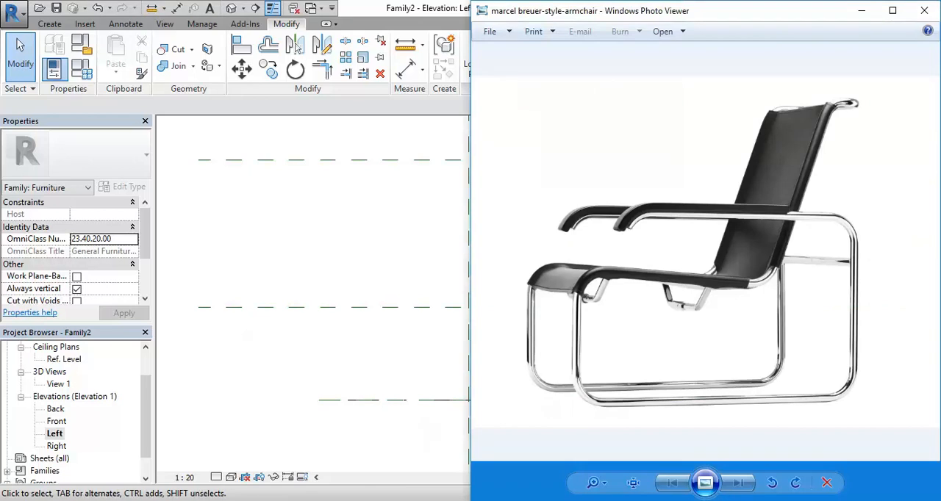
{"action": "key", "text": "alt+Tab"}
{"action": "scroll", "coordinate": [402, 403], "scroll_direction": "down", "scroll_amount": 2}
{"action": "middle_click_drag", "start_coordinate": [402, 404], "coordinate": [329, 391]}
{"action": "scroll", "coordinate": [344, 401], "scroll_direction": "down", "scroll_amount": 1}
{"action": "left_click", "coordinate": [46, 26]}
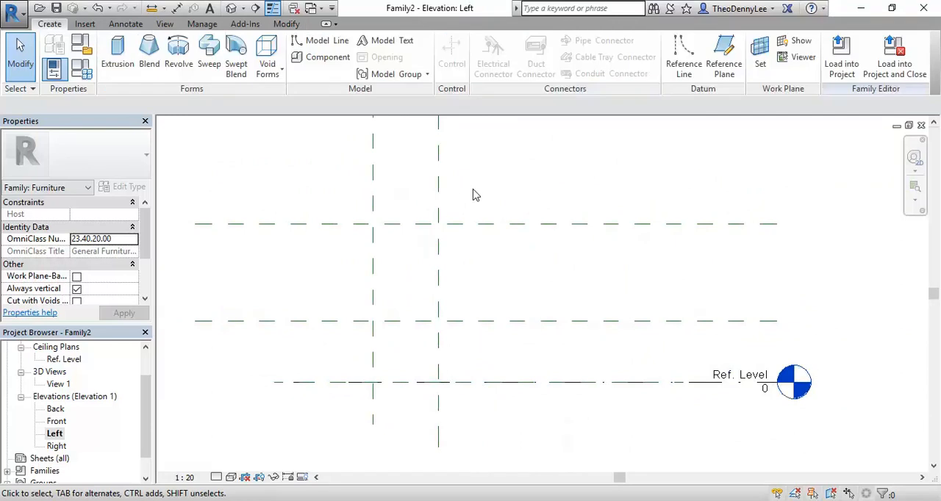
{"action": "left_click", "coordinate": [721, 64]}
{"action": "middle_click_drag", "start_coordinate": [430, 289], "coordinate": [453, 279]}
{"action": "scroll", "coordinate": [478, 268], "scroll_direction": "up", "scroll_amount": 2}
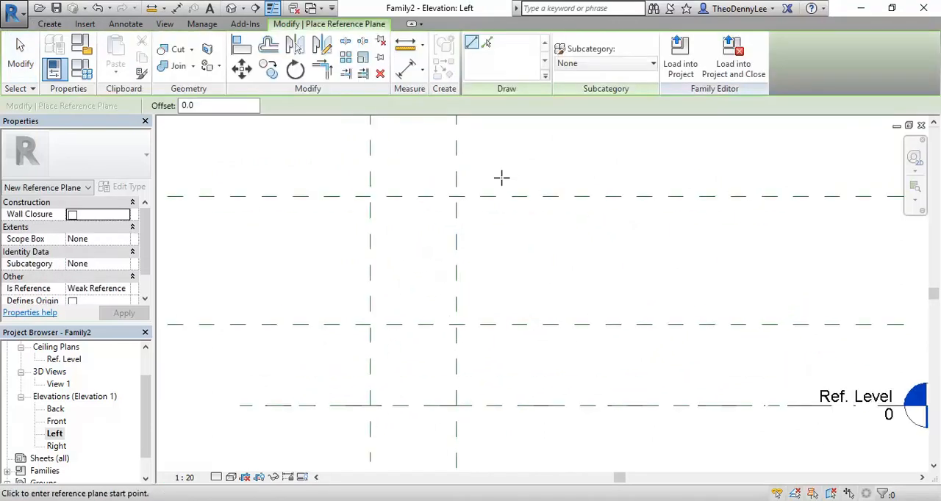
{"action": "left_click", "coordinate": [508, 176]}
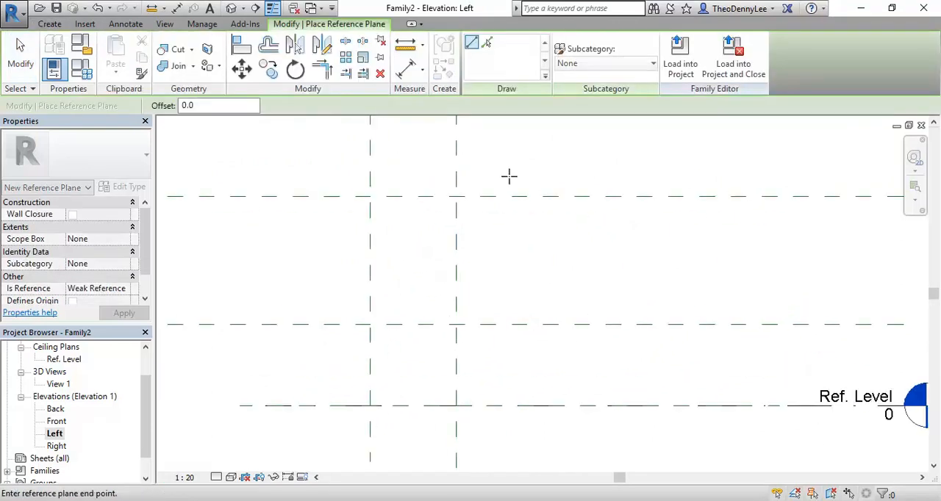
{"action": "left_click", "coordinate": [508, 434]}
Set the new vertical plane's distance from the nearest vertical plane to 300 mm and end the Reference Plane command.
{"action": "left_click", "coordinate": [480, 221]}
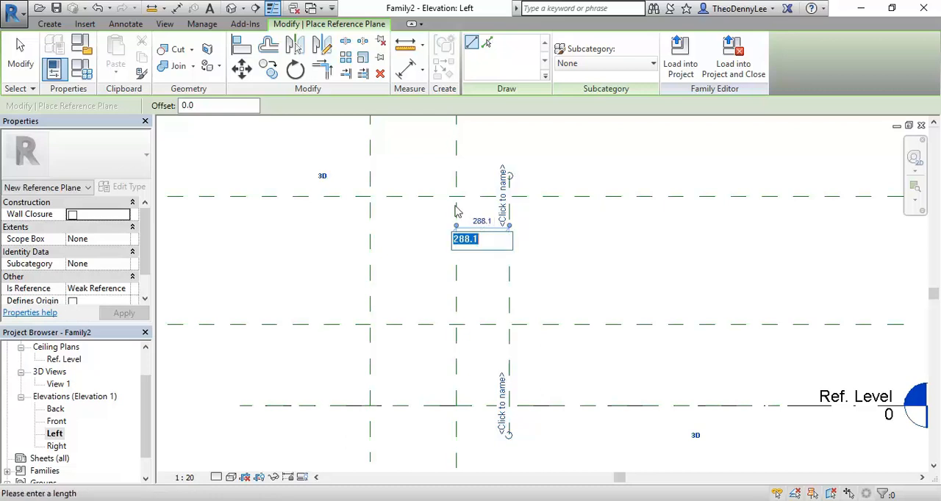
{"action": "type", "text": "300"}
{"action": "key", "text": "Return"}
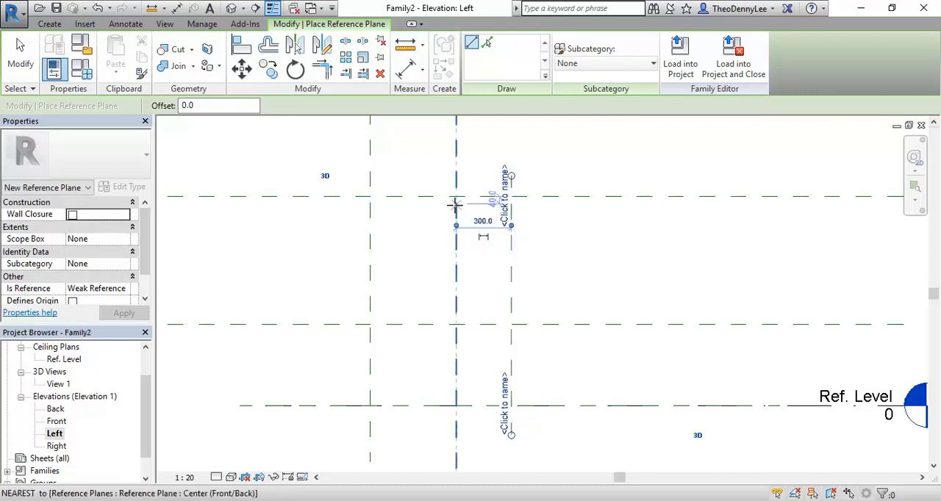
{"action": "right_click", "coordinate": [336, 216]}
{"action": "right_click", "coordinate": [380, 234]}
{"action": "left_click", "coordinate": [413, 242]}
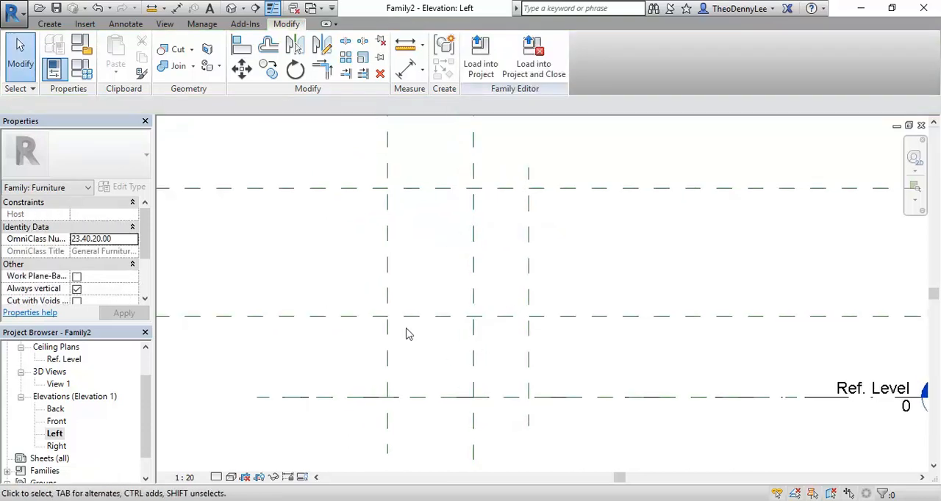
Consult the photo's armrest height and draw a horizontal reference plane about 236 mm above the 440 mm plane.
{"action": "key", "text": "alt+Tab"}
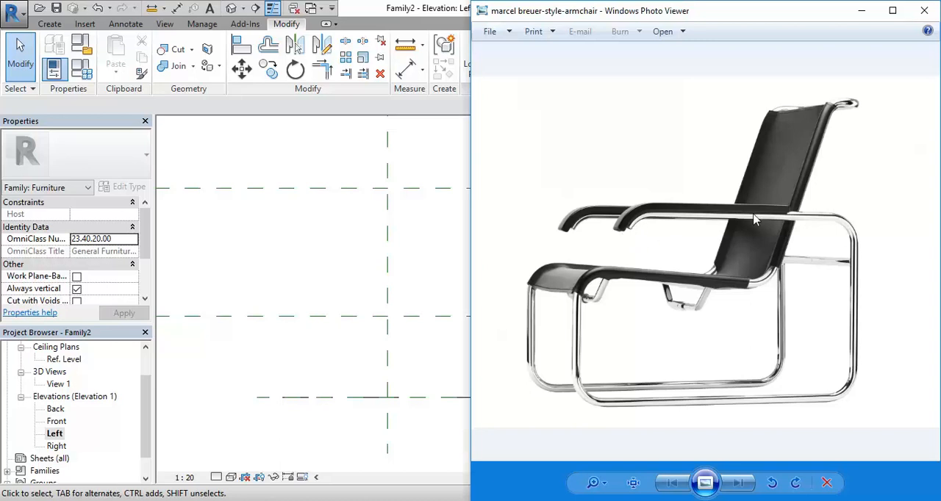
{"action": "left_click", "coordinate": [340, 301]}
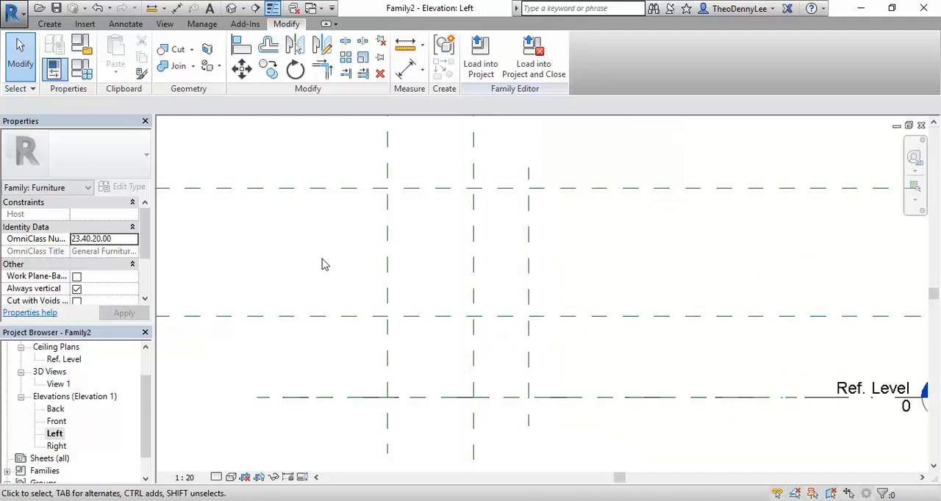
{"action": "left_click", "coordinate": [49, 24]}
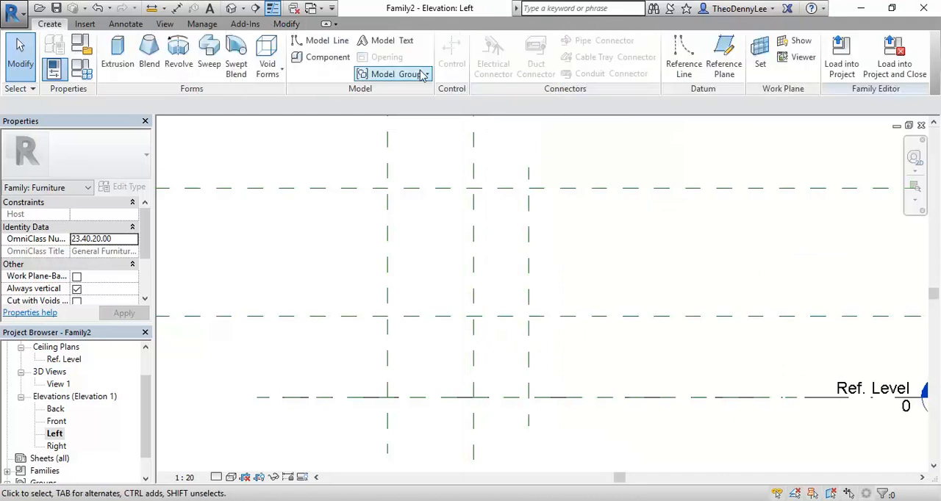
{"action": "left_click", "coordinate": [722, 63]}
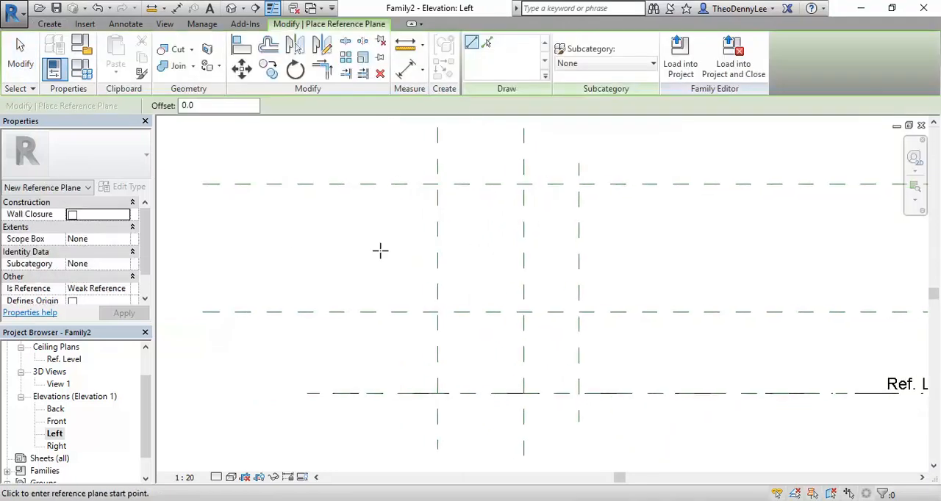
{"action": "left_click", "coordinate": [343, 268]}
{"action": "left_click", "coordinate": [654, 268]}
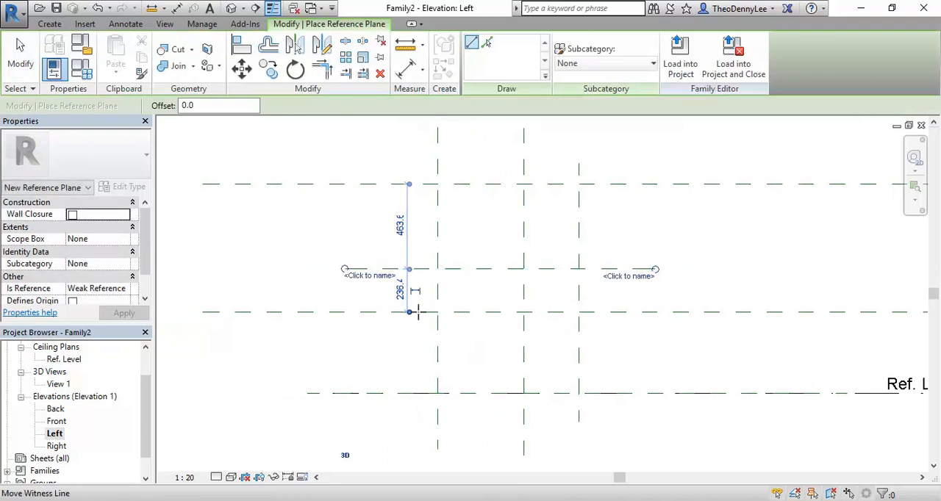
Raise the new armrest plane slightly by editing its distance from the 440 mm plane, and end the Reference Plane command.
{"action": "left_click", "coordinate": [399, 291]}
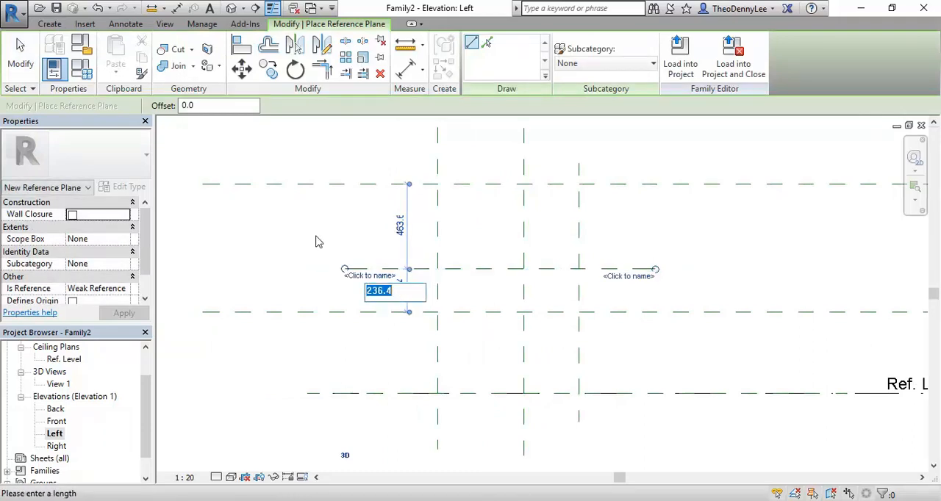
{"action": "type", "text": "2"}
{"action": "key", "text": "Return"}
{"action": "right_click", "coordinate": [293, 229]}
{"action": "left_click", "coordinate": [317, 239]}
{"action": "right_click", "coordinate": [317, 239]}
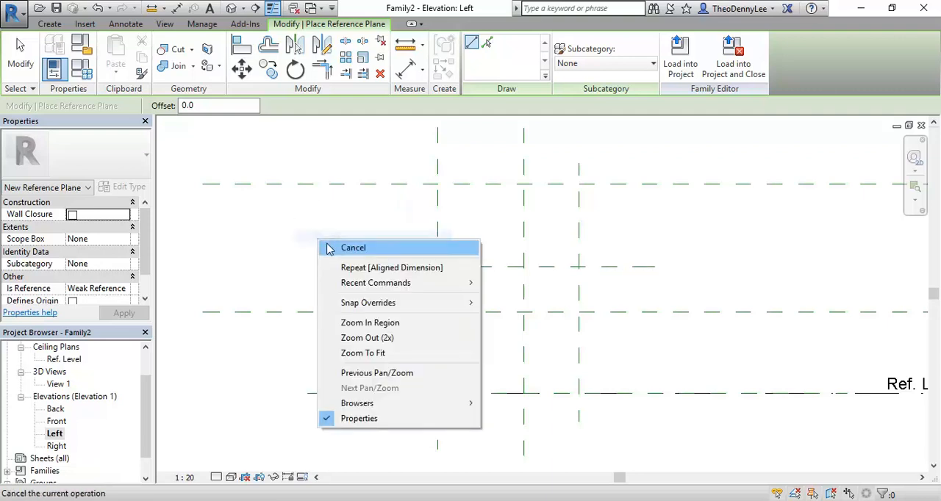
{"action": "left_click", "coordinate": [325, 246]}
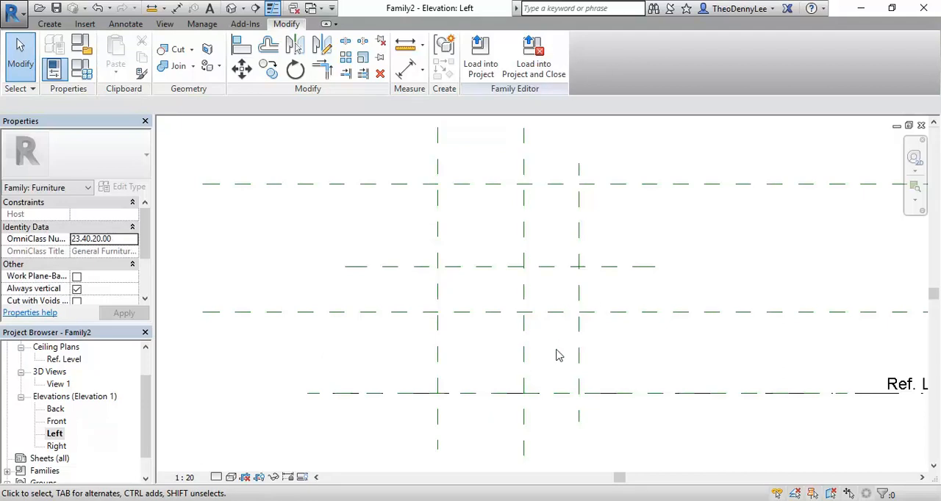
Start a solid sweep with a sketched path and draw an 80 mm vertical line on the leftmost vertical plane up to the armrest plane.
{"action": "left_click", "coordinate": [49, 23]}
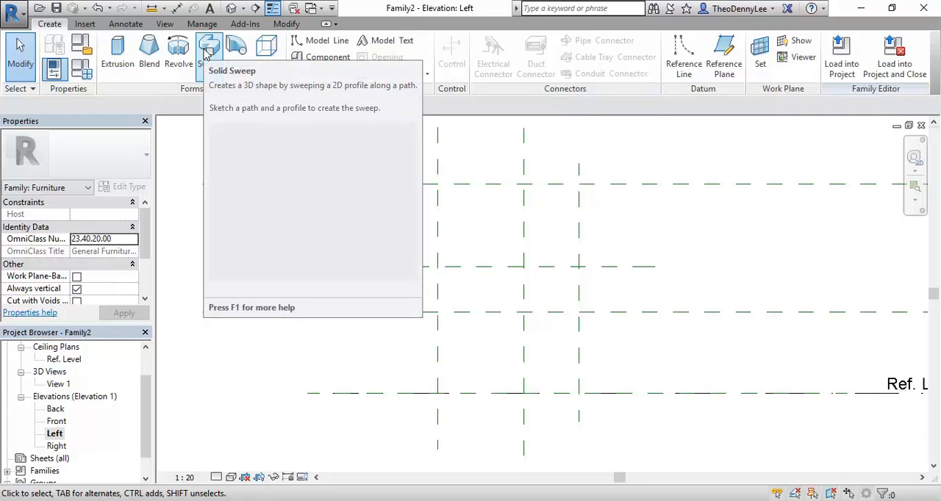
{"action": "left_click", "coordinate": [208, 52]}
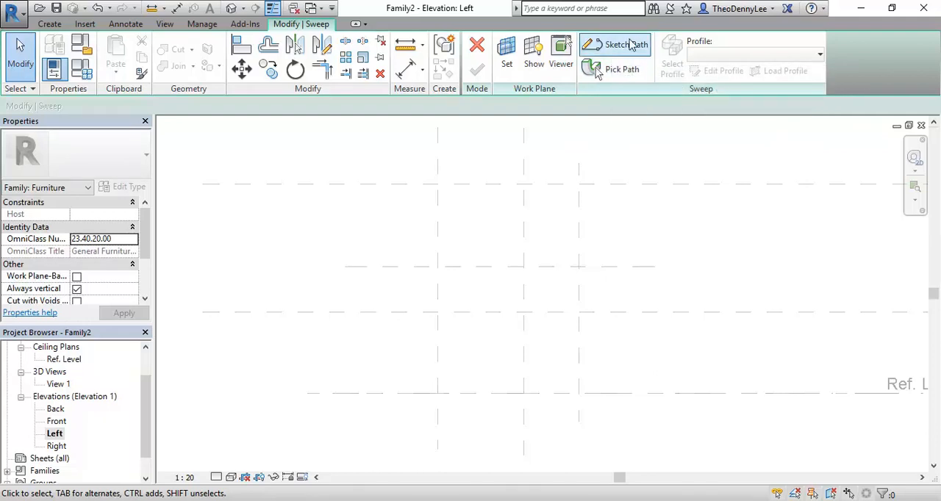
{"action": "left_click", "coordinate": [619, 44]}
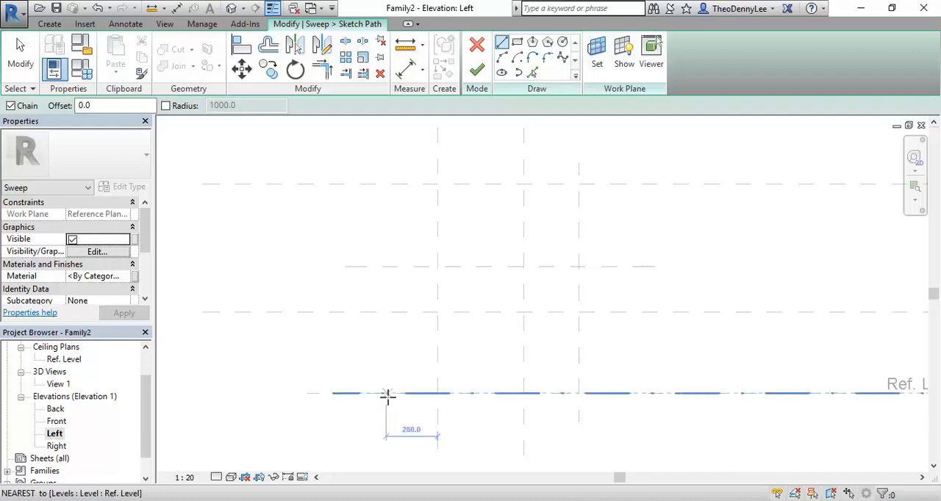
{"action": "scroll", "coordinate": [420, 283], "scroll_direction": "up", "scroll_amount": 3}
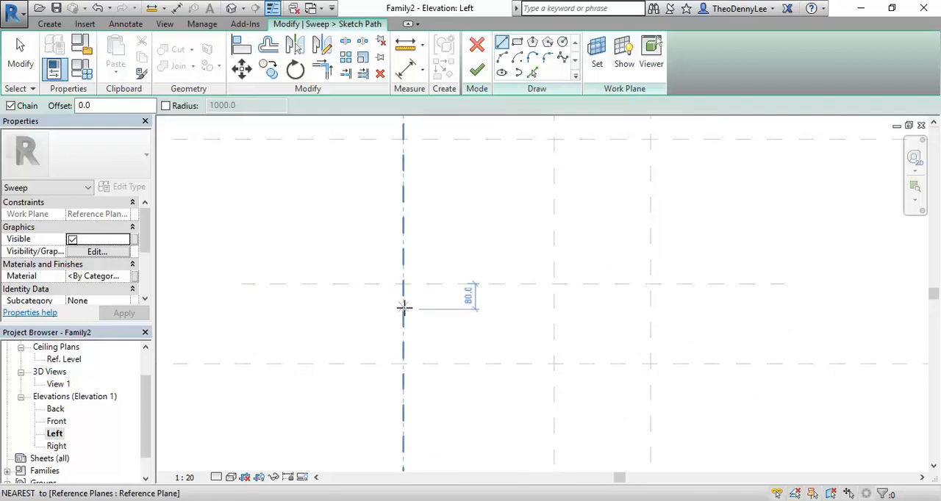
{"action": "left_click", "coordinate": [404, 309]}
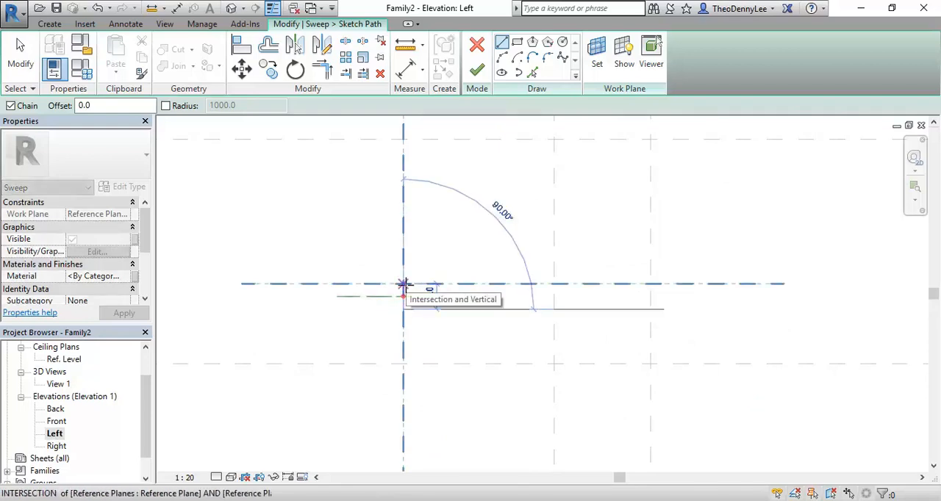
{"action": "left_click", "coordinate": [403, 284]}
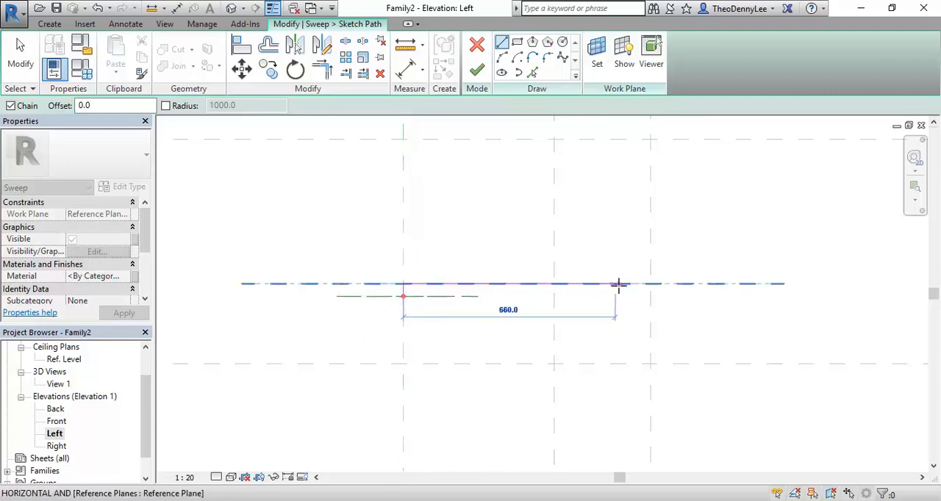
Continue the path along the armrest plane to the rightmost plane, down to Ref. Level and about 80 mm back inward, and end the Line tool.
{"action": "left_click", "coordinate": [651, 283]}
{"action": "scroll", "coordinate": [656, 309], "scroll_direction": "down", "scroll_amount": 2}
{"action": "middle_click_drag", "start_coordinate": [658, 310], "coordinate": [661, 301]}
{"action": "left_click", "coordinate": [652, 445]}
{"action": "mouse_move", "coordinate": [583, 413]}
{"action": "middle_mouse_down"}
{"action": "mouse_move", "coordinate": [563, 387]}
{"action": "mouse_move", "coordinate": [512, 363]}
{"action": "middle_mouse_up"}
{"action": "scroll", "coordinate": [557, 386], "scroll_direction": "up", "scroll_amount": 2}
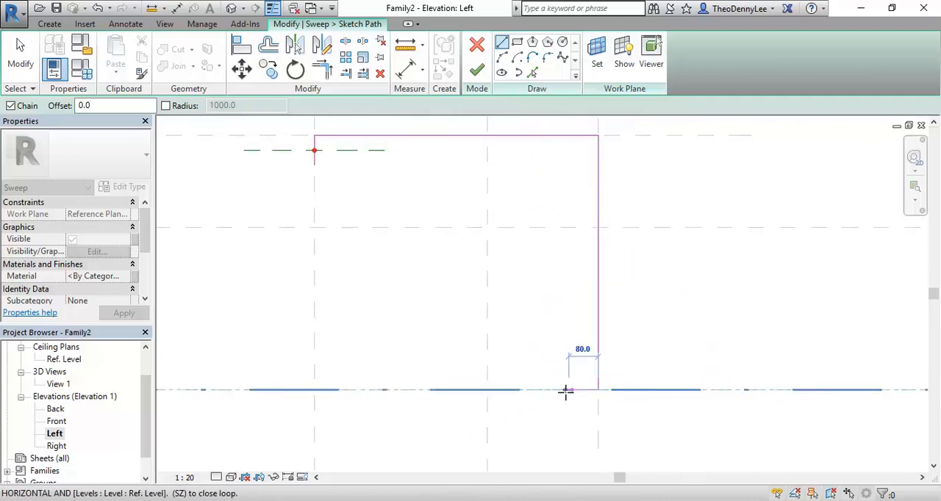
{"action": "left_click", "coordinate": [565, 390]}
{"action": "right_click", "coordinate": [370, 255]}
{"action": "left_click", "coordinate": [404, 264]}
{"action": "middle_click_drag", "start_coordinate": [400, 295], "coordinate": [429, 314]}
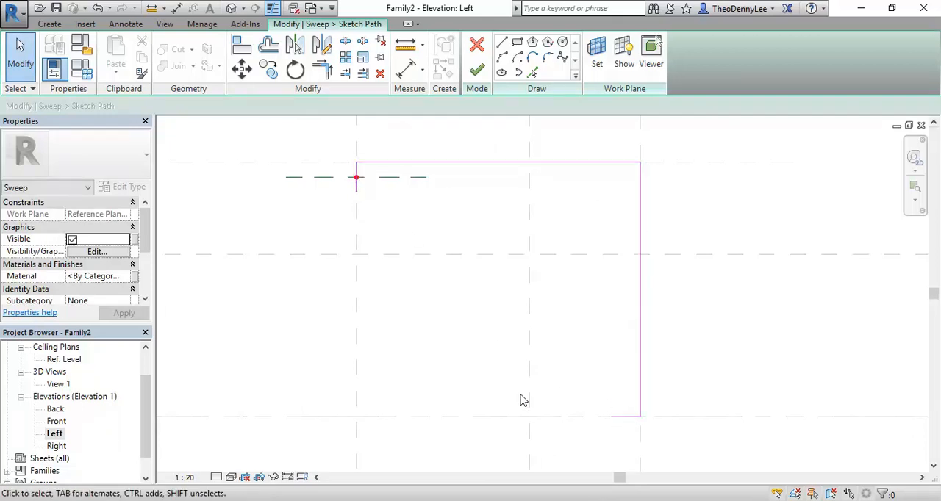
Check the armchair photo and round the path's upper right corner with a Fillet Arc.
{"action": "left_click", "coordinate": [395, 499]}
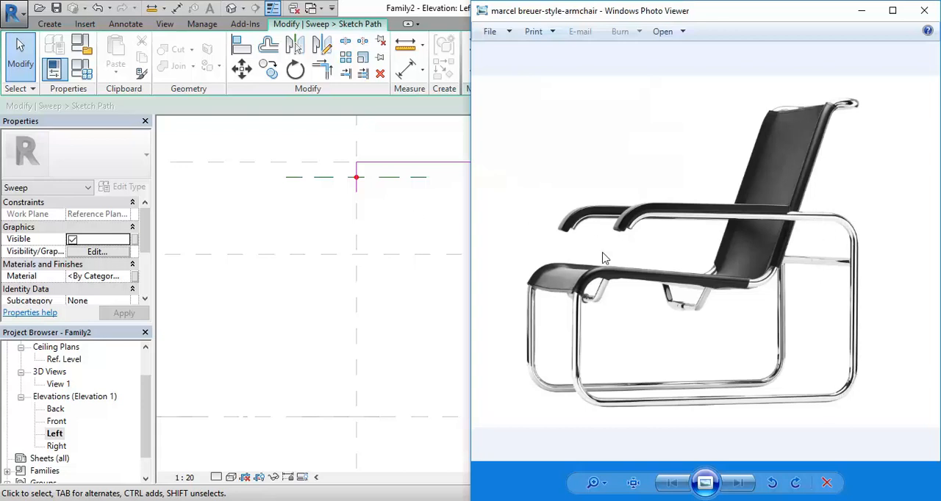
{"action": "left_click", "coordinate": [411, 250]}
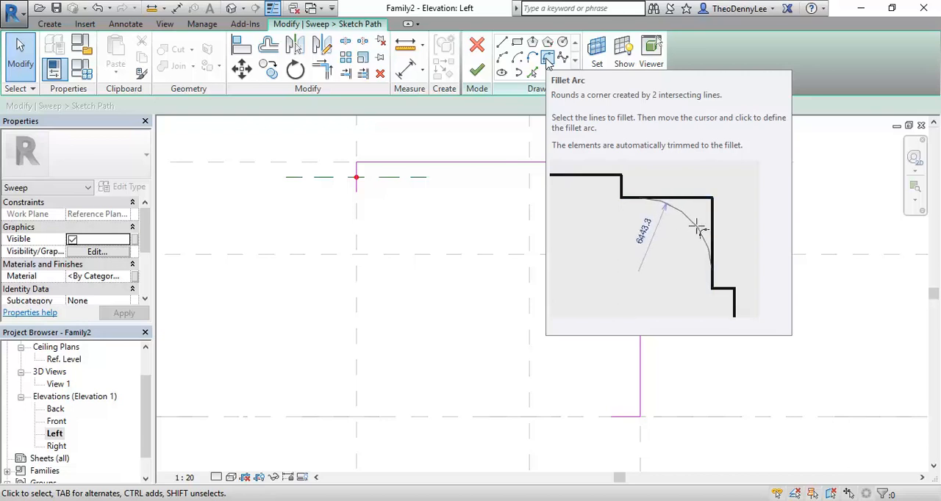
{"action": "left_click", "coordinate": [547, 58]}
{"action": "left_click", "coordinate": [627, 161]}
{"action": "left_click", "coordinate": [641, 180]}
{"action": "scroll", "coordinate": [641, 169], "scroll_direction": "up", "scroll_amount": 2}
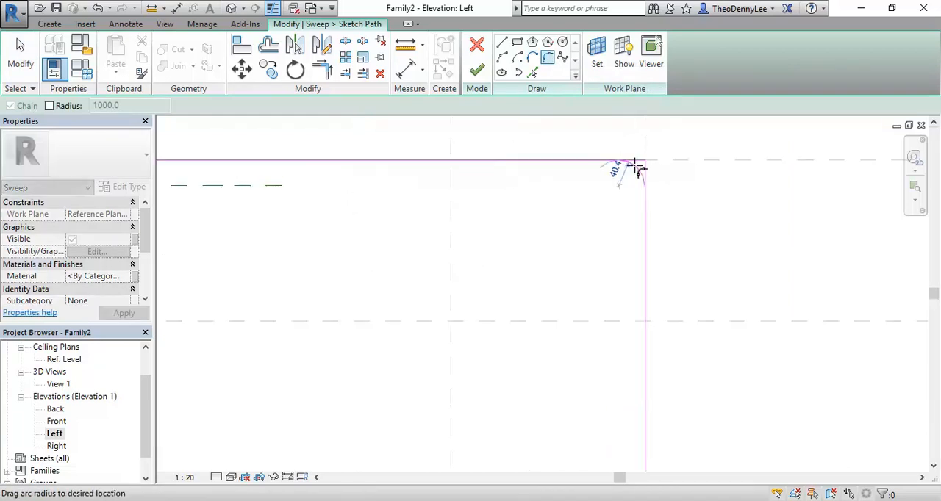
{"action": "left_click", "coordinate": [631, 180]}
Round the path's lower right corner at Ref. Level with a fillet arc of about 75 mm radius.
{"action": "scroll", "coordinate": [554, 281], "scroll_direction": "down", "scroll_amount": 3}
{"action": "middle_click_drag", "start_coordinate": [572, 328], "coordinate": [576, 211]}
{"action": "scroll", "coordinate": [620, 383], "scroll_direction": "up", "scroll_amount": 2}
{"action": "left_click", "coordinate": [618, 356]}
{"action": "left_click", "coordinate": [607, 371]}
{"action": "scroll", "coordinate": [599, 366], "scroll_direction": "up", "scroll_amount": 1}
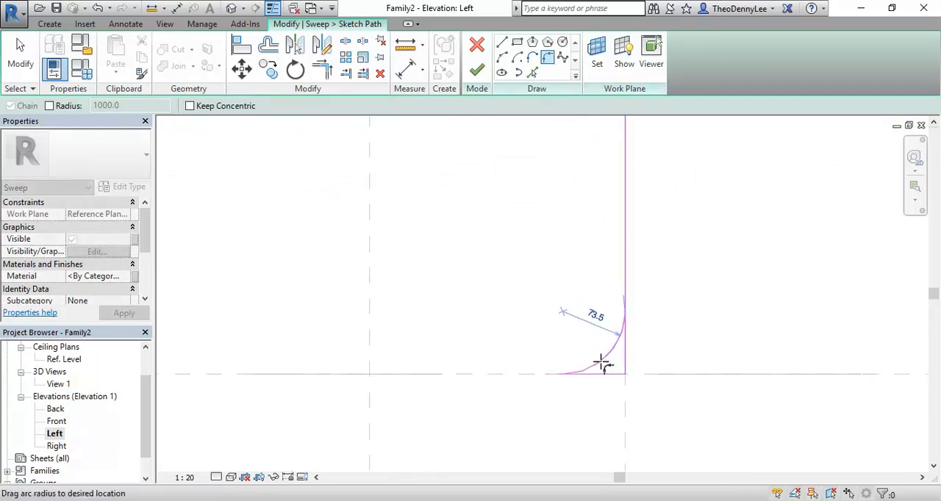
{"action": "left_click", "coordinate": [601, 365]}
Round the path's upper left corner at the armrest end with a 35 mm fillet arc and end the Fillet Arc tool.
{"action": "scroll", "coordinate": [478, 226], "scroll_direction": "down", "scroll_amount": 3}
{"action": "scroll", "coordinate": [439, 197], "scroll_direction": "up", "scroll_amount": 3}
{"action": "left_click", "coordinate": [393, 237]}
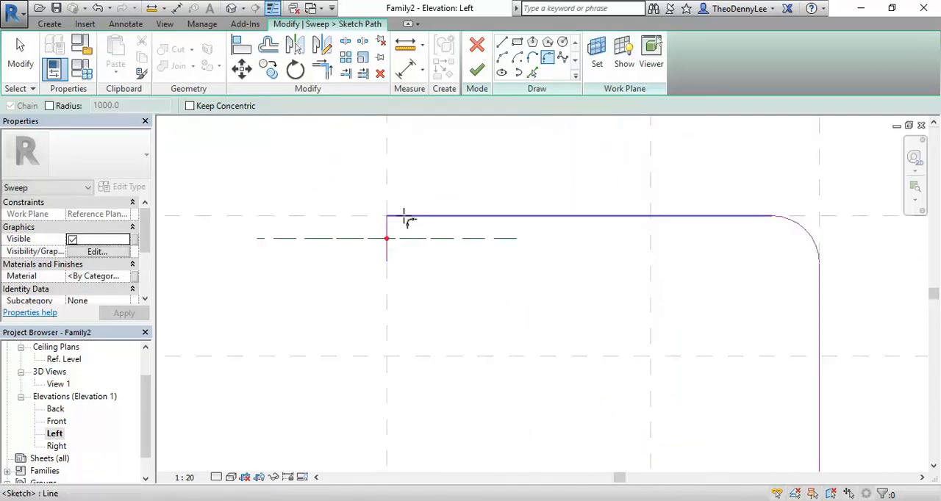
{"action": "left_click", "coordinate": [403, 216]}
{"action": "scroll", "coordinate": [395, 222], "scroll_direction": "up", "scroll_amount": 1}
{"action": "left_click", "coordinate": [392, 228]}
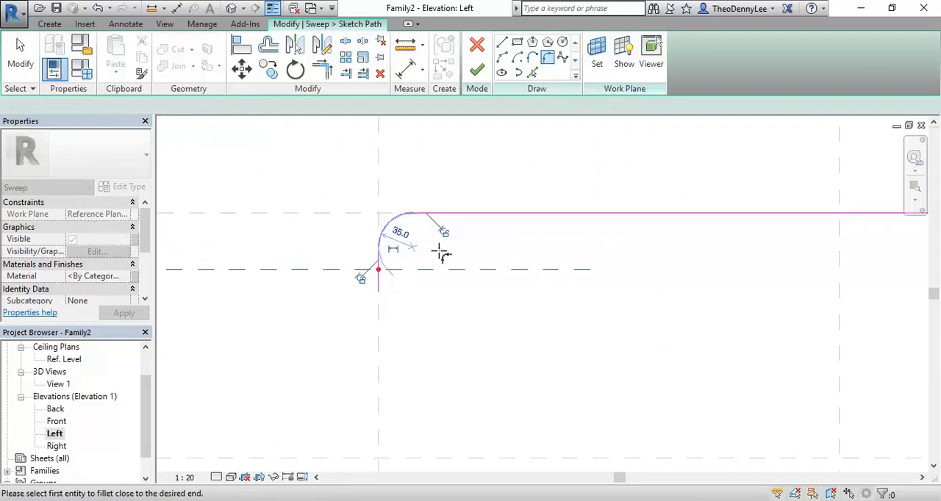
{"action": "scroll", "coordinate": [430, 250], "scroll_direction": "down", "scroll_amount": 2}
{"action": "right_click", "coordinate": [328, 155]}
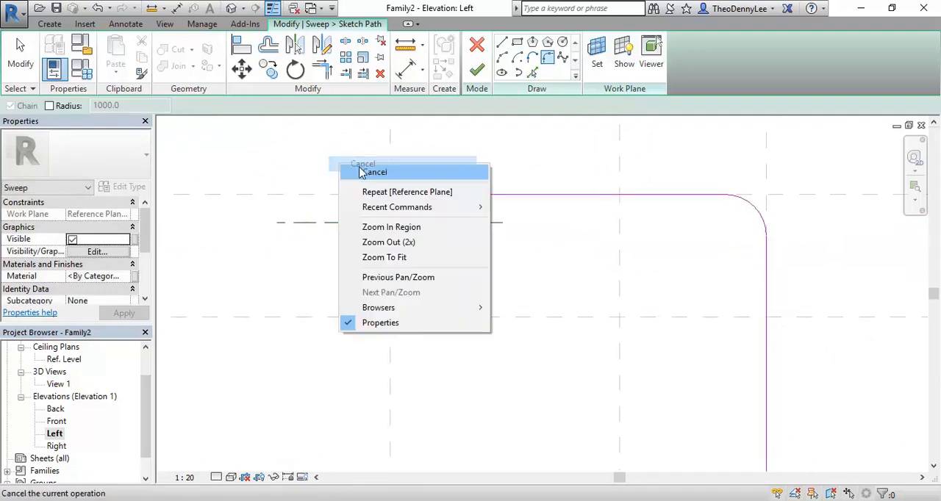
{"action": "left_click", "coordinate": [360, 162]}
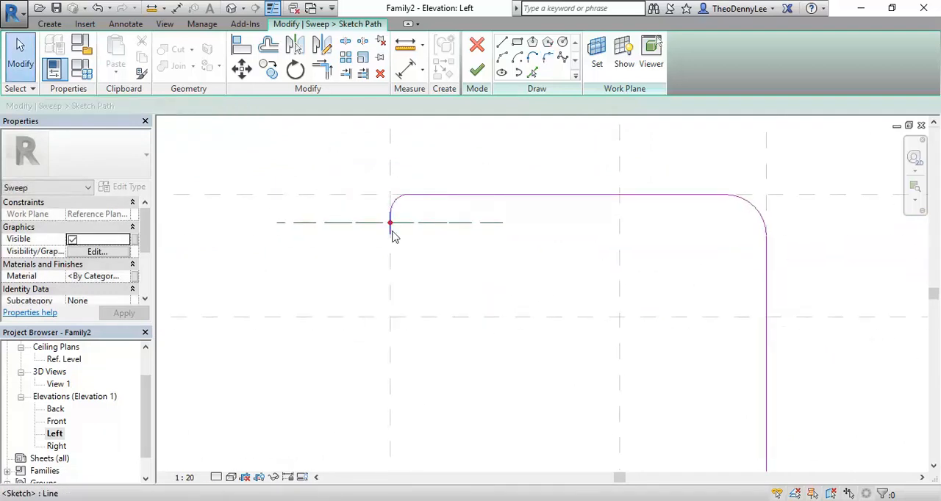
Shorten the straight vertical line below the armrest-end curve by moving its lower endpoint up.
{"action": "scroll", "coordinate": [370, 212], "scroll_direction": "up", "scroll_amount": 3}
{"action": "left_click", "coordinate": [411, 266]}
{"action": "scroll", "coordinate": [423, 257], "scroll_direction": "up", "scroll_amount": 2}
{"action": "left_click_drag", "start_coordinate": [426, 266], "coordinate": [424, 239]}
{"action": "left_click", "coordinate": [301, 262]}
{"action": "scroll", "coordinate": [299, 266], "scroll_direction": "down", "scroll_amount": 2}
{"action": "scroll", "coordinate": [329, 224], "scroll_direction": "up", "scroll_amount": 2}
{"action": "left_click", "coordinate": [358, 290]}
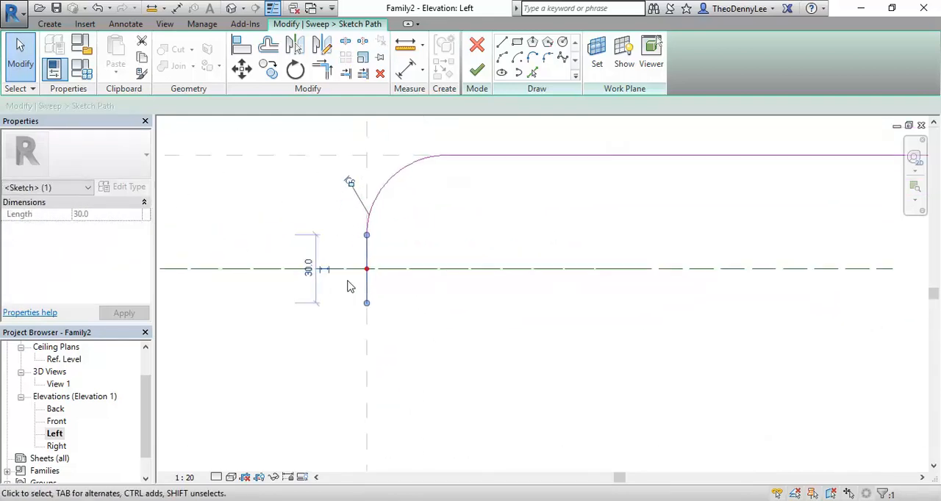
{"action": "left_click_drag", "start_coordinate": [360, 296], "coordinate": [366, 257]}
{"action": "left_click", "coordinate": [341, 309]}
Check the whole frame outline and finish the sweep path sketch.
{"action": "scroll", "coordinate": [491, 258], "scroll_direction": "down", "scroll_amount": 5}
{"action": "scroll", "coordinate": [372, 208], "scroll_direction": "up", "scroll_amount": 1}
{"action": "middle_click_drag", "start_coordinate": [492, 272], "coordinate": [433, 223]}
{"action": "scroll", "coordinate": [375, 209], "scroll_direction": "down", "scroll_amount": 4}
{"action": "scroll", "coordinate": [416, 242], "scroll_direction": "up", "scroll_amount": 1}
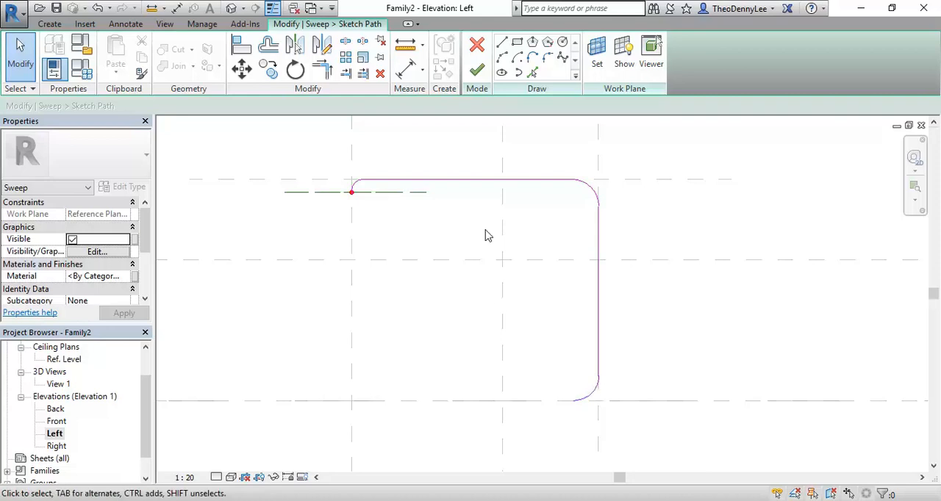
{"action": "left_click", "coordinate": [477, 71]}
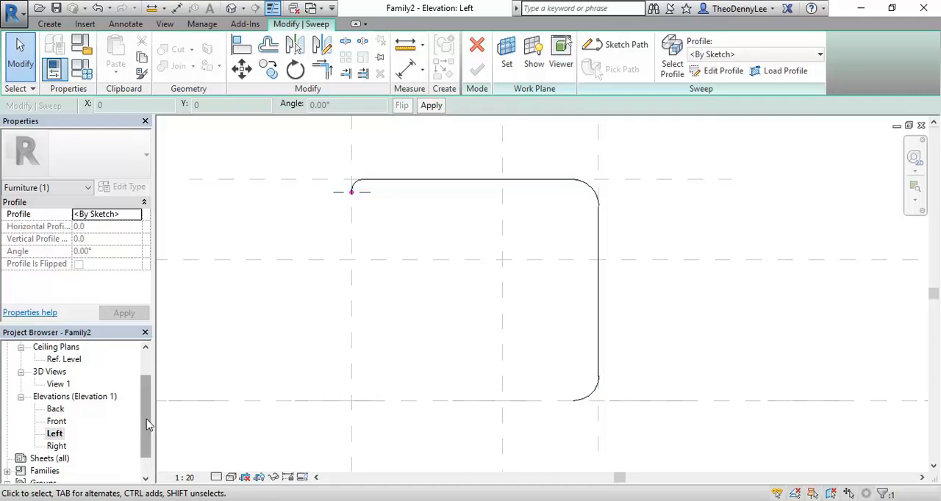
Examine the profile plane and its centre point at the armrest end of the sweep path.
{"action": "left_click", "coordinate": [331, 160]}
{"action": "scroll", "coordinate": [331, 160], "scroll_direction": "up", "scroll_amount": 5}
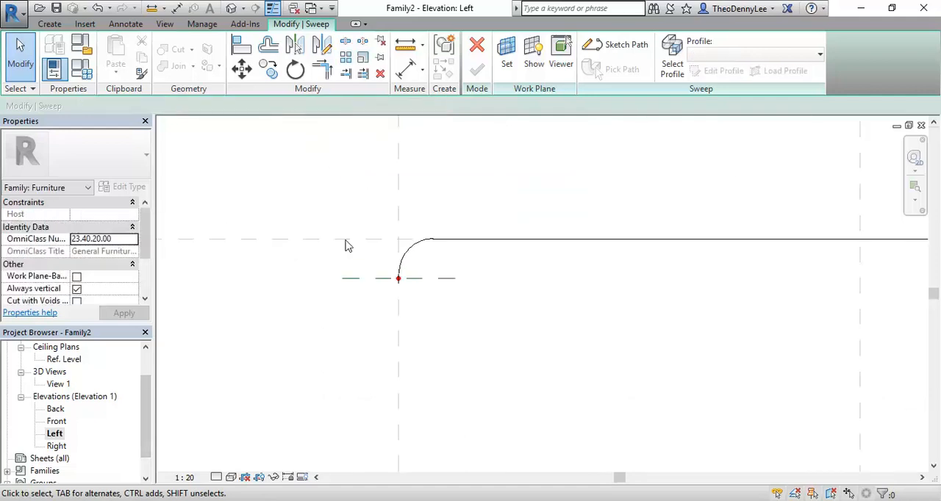
{"action": "scroll", "coordinate": [371, 273], "scroll_direction": "up", "scroll_amount": 6}
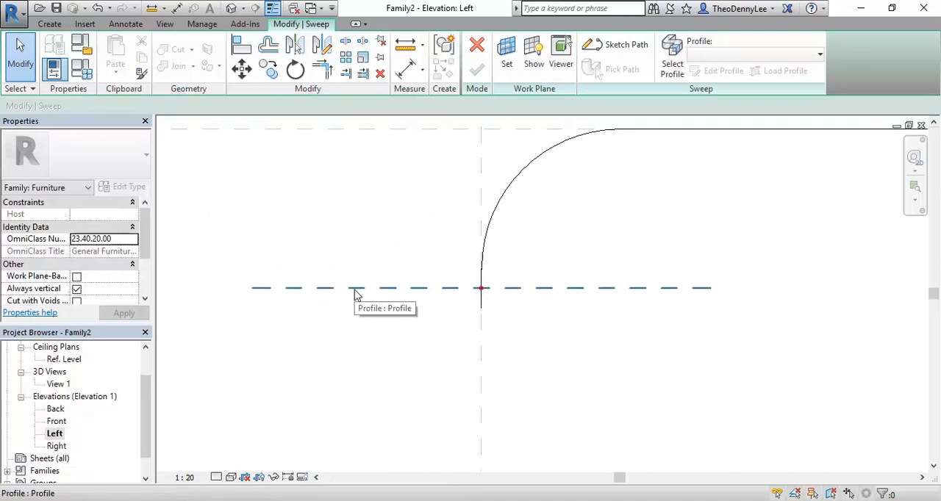
{"action": "scroll", "coordinate": [351, 293], "scroll_direction": "down", "scroll_amount": 6}
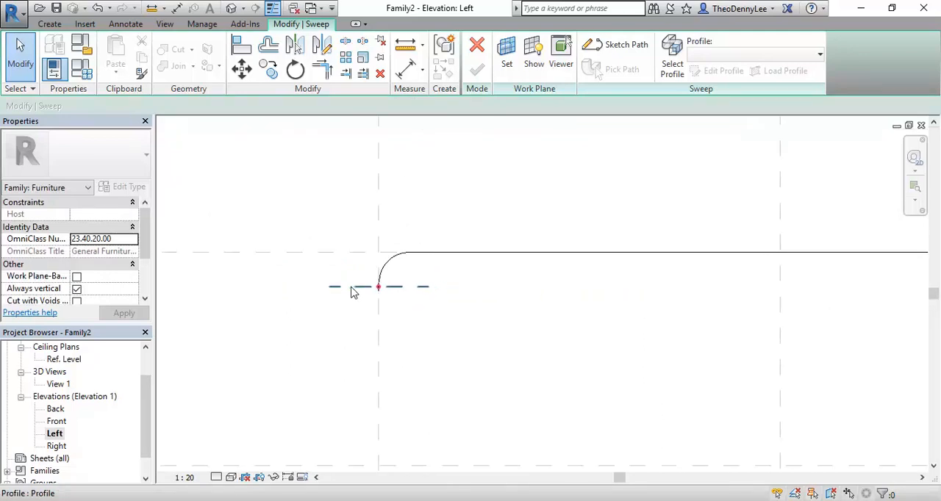
{"action": "middle_click_drag", "start_coordinate": [382, 312], "coordinate": [374, 275]}
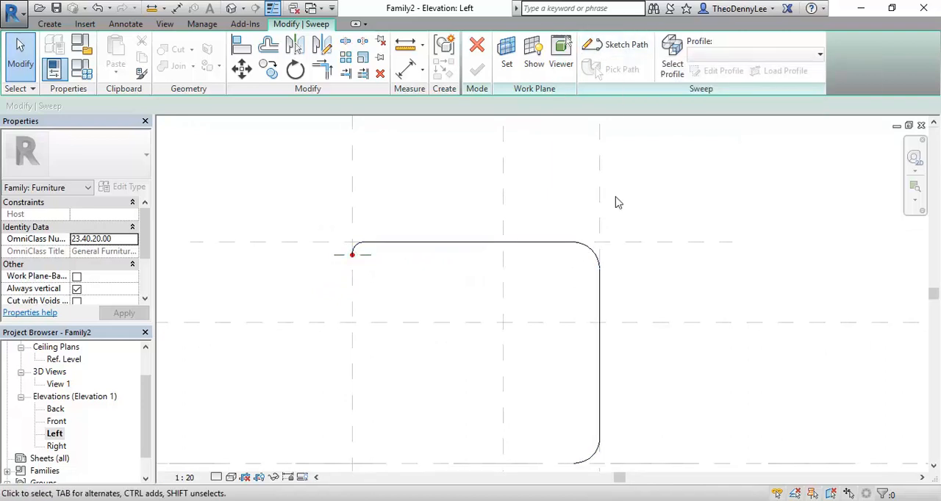
{"action": "scroll", "coordinate": [345, 243], "scroll_direction": "up", "scroll_amount": 1}
{"action": "scroll", "coordinate": [345, 243], "scroll_direction": "up", "scroll_amount": 2}
{"action": "scroll", "coordinate": [346, 332], "scroll_direction": "up", "scroll_amount": 1}
{"action": "scroll", "coordinate": [300, 266], "scroll_direction": "down", "scroll_amount": 1}
{"action": "middle_click_drag", "start_coordinate": [301, 266], "coordinate": [357, 281]}
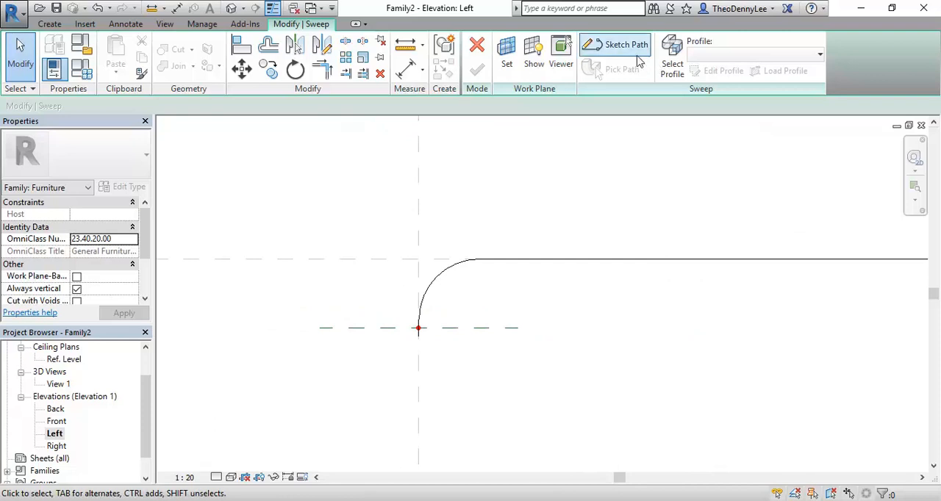
Select the sweep's profile and edit its sketch in the Floor Plan: Ref. Level view.
{"action": "left_click", "coordinate": [674, 62]}
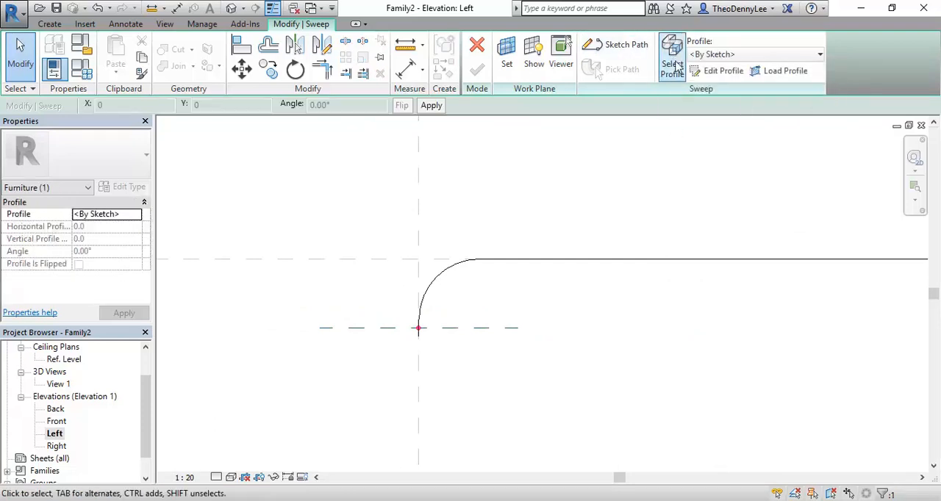
{"action": "left_click", "coordinate": [720, 74]}
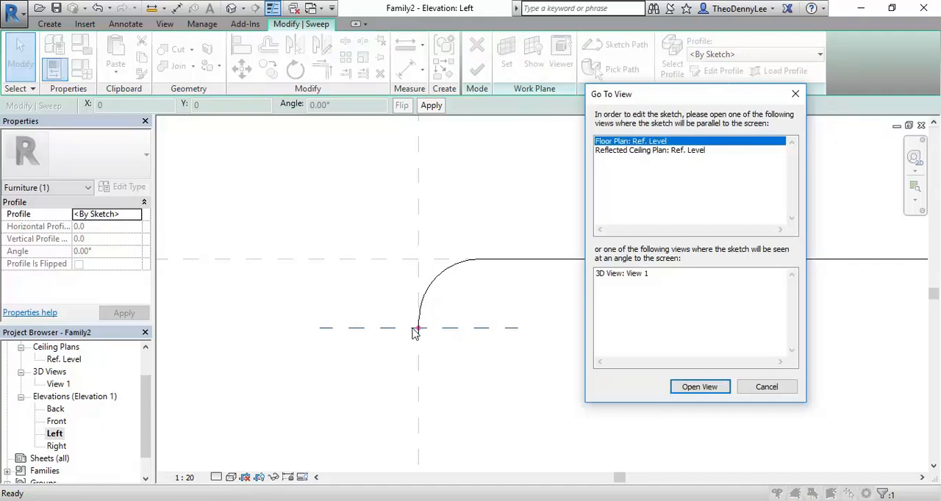
{"action": "left_click_drag", "start_coordinate": [691, 103], "coordinate": [388, 144]}
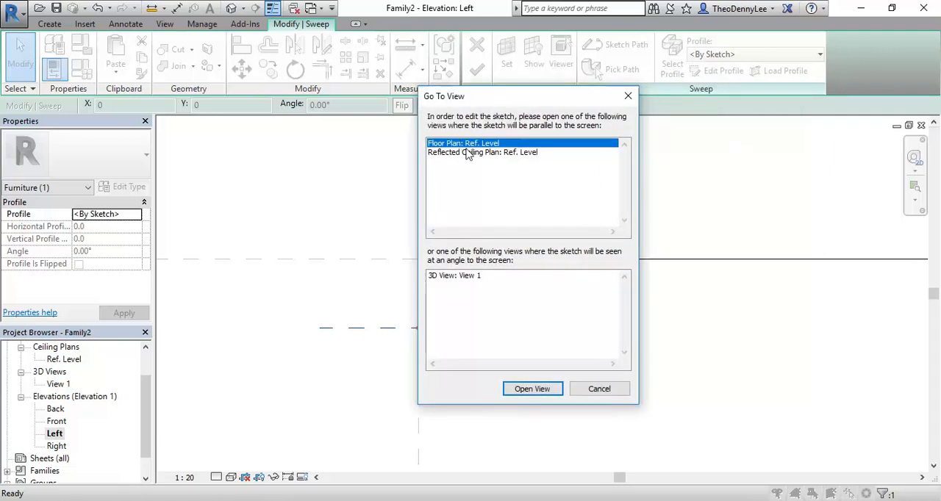
{"action": "left_click", "coordinate": [531, 389]}
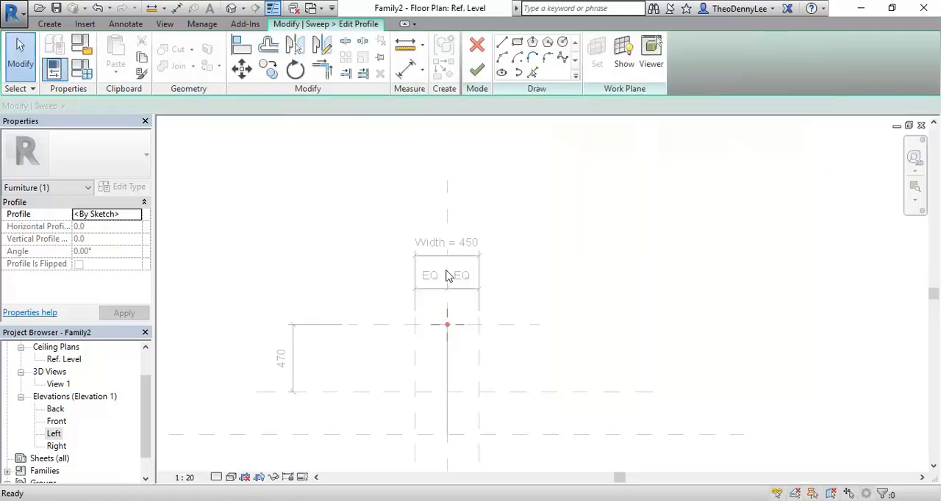
Draw a circle of 10 mm radius centred on the path's profile point and finish the profile sketch.
{"action": "scroll", "coordinate": [449, 326], "scroll_direction": "up", "scroll_amount": 4}
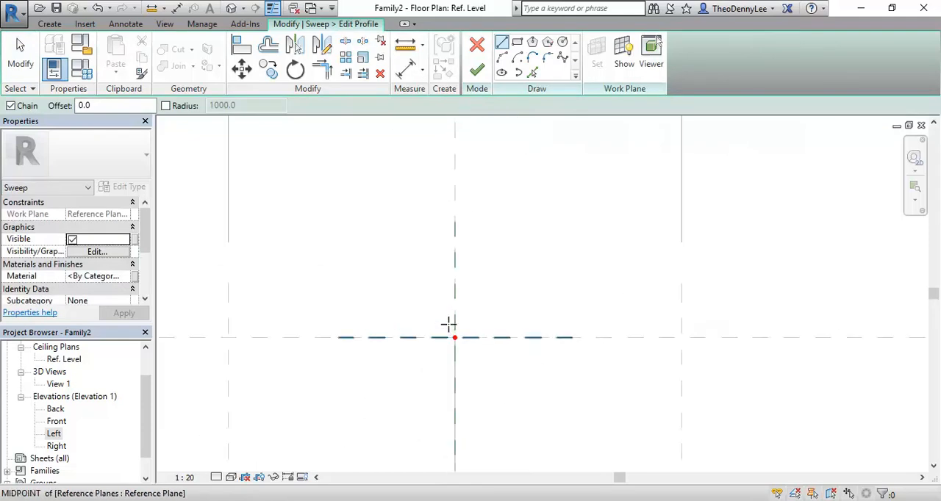
{"action": "left_click", "coordinate": [563, 42]}
{"action": "scroll", "coordinate": [434, 330], "scroll_direction": "up", "scroll_amount": 3}
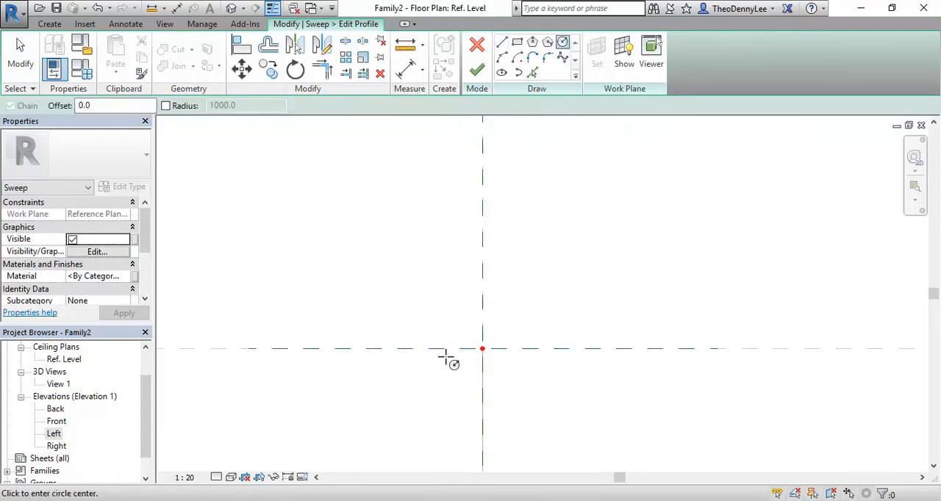
{"action": "left_click", "coordinate": [492, 346]}
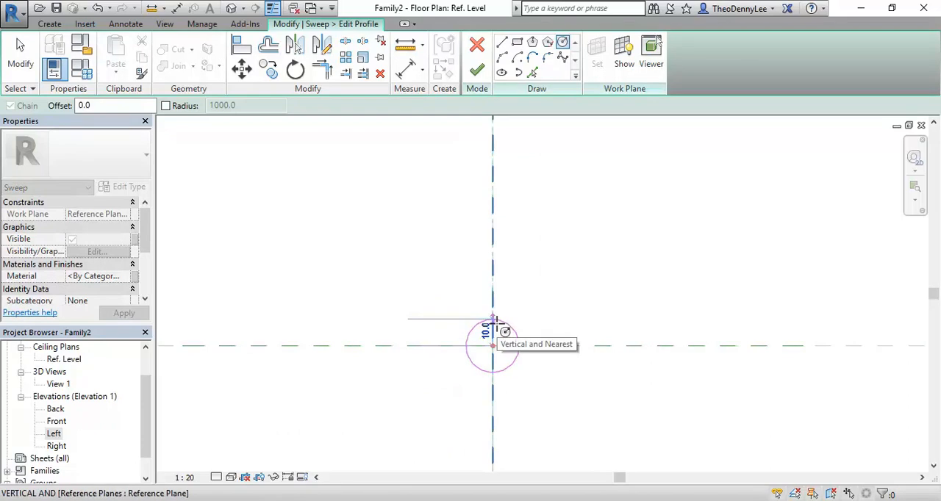
{"action": "left_click", "coordinate": [493, 320]}
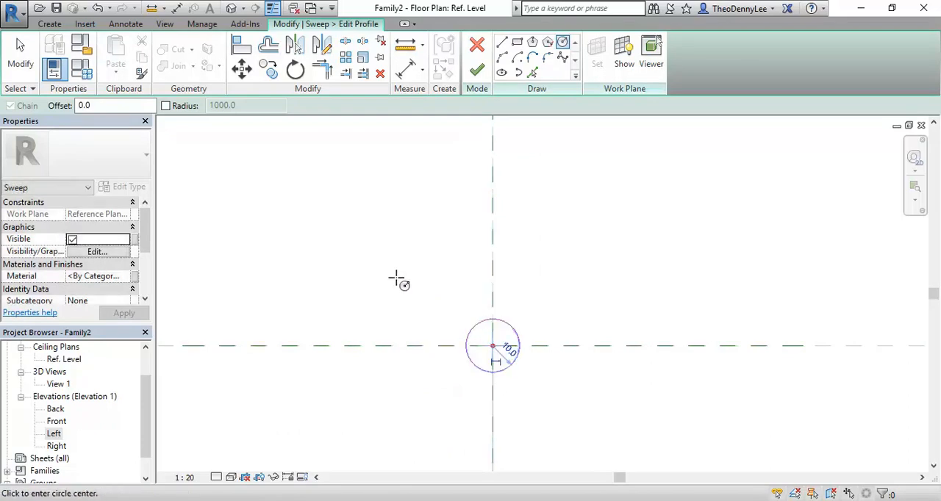
{"action": "left_click", "coordinate": [476, 69]}
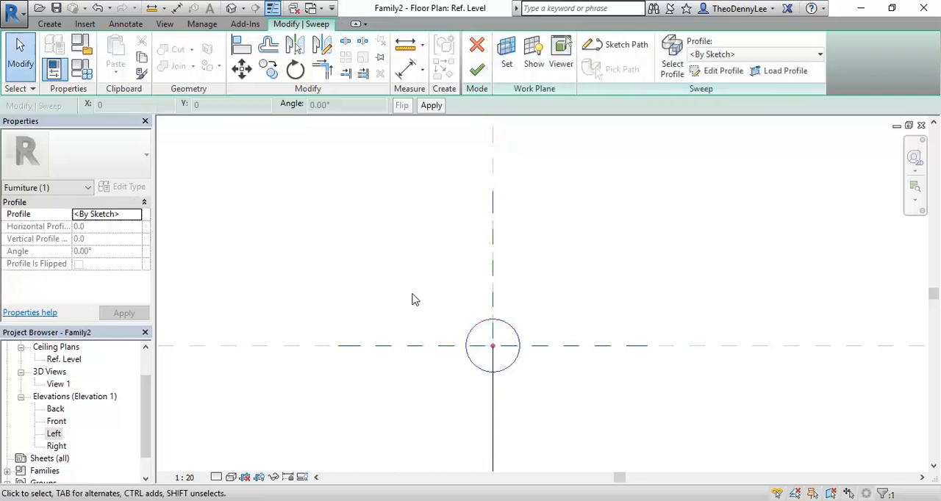
Open the 3D view View 1 to look at the sweep.
{"action": "scroll", "coordinate": [327, 322], "scroll_direction": "down", "scroll_amount": 2}
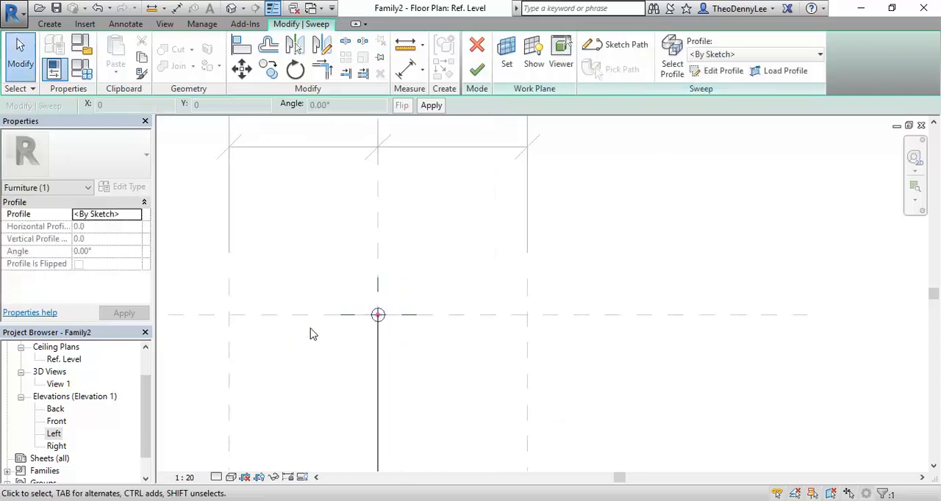
{"action": "double_click", "coordinate": [58, 384]}
{"action": "left_click", "coordinate": [442, 267]}
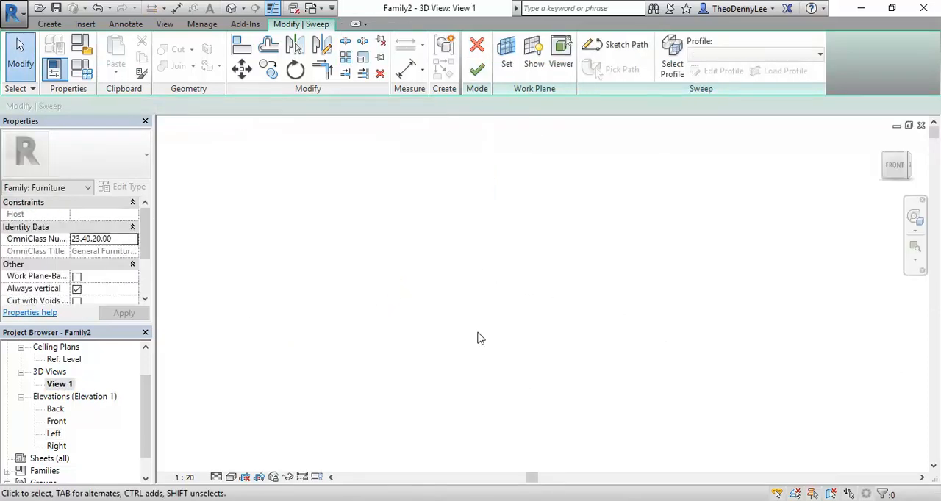
Inspect the sweep path and the circular profile at its armrest end in the 3D view.
{"action": "right_click", "coordinate": [418, 213]}
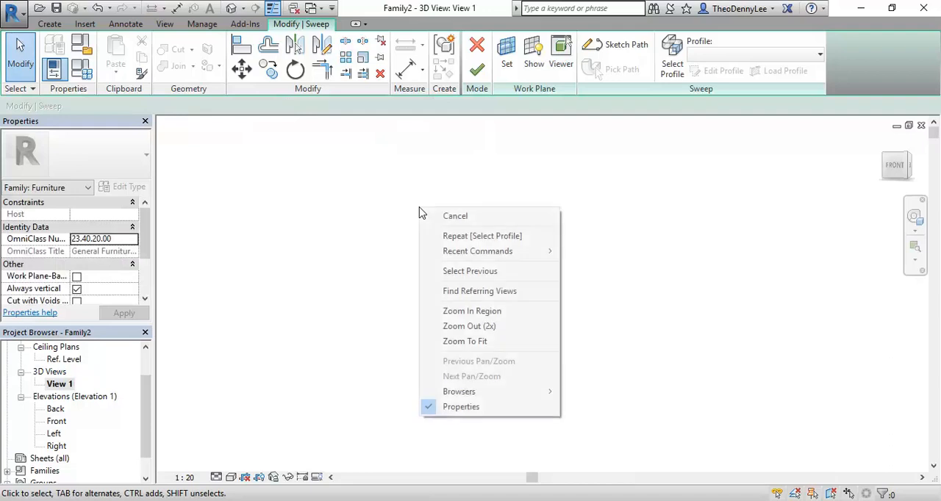
{"action": "left_click", "coordinate": [474, 344]}
{"action": "middle_click_drag", "start_coordinate": [441, 307], "coordinate": [515, 299], "text": "shift"}
{"action": "scroll", "coordinate": [462, 295], "scroll_direction": "down", "scroll_amount": 3}
{"action": "scroll", "coordinate": [440, 241], "scroll_direction": "up", "scroll_amount": 3}
{"action": "scroll", "coordinate": [500, 273], "scroll_direction": "up", "scroll_amount": 2}
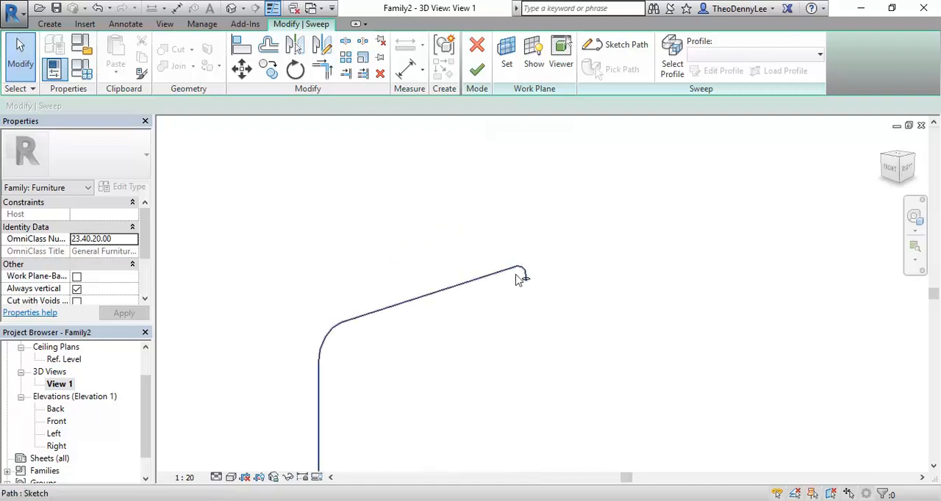
{"action": "scroll", "coordinate": [500, 232], "scroll_direction": "up", "scroll_amount": 2}
{"action": "middle_click_drag", "start_coordinate": [493, 400], "coordinate": [466, 340]}
{"action": "scroll", "coordinate": [592, 286], "scroll_direction": "up", "scroll_amount": 2}
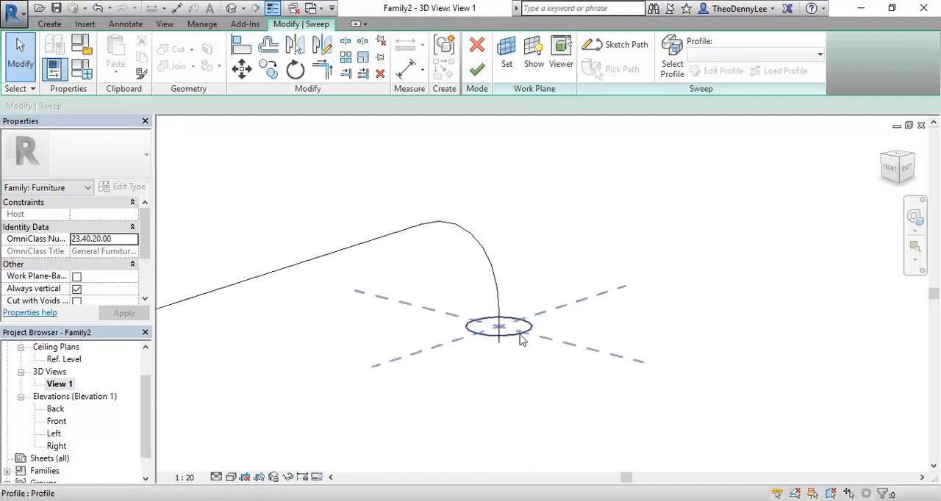
{"action": "middle_click_drag", "start_coordinate": [491, 276], "coordinate": [551, 238], "text": "shift"}
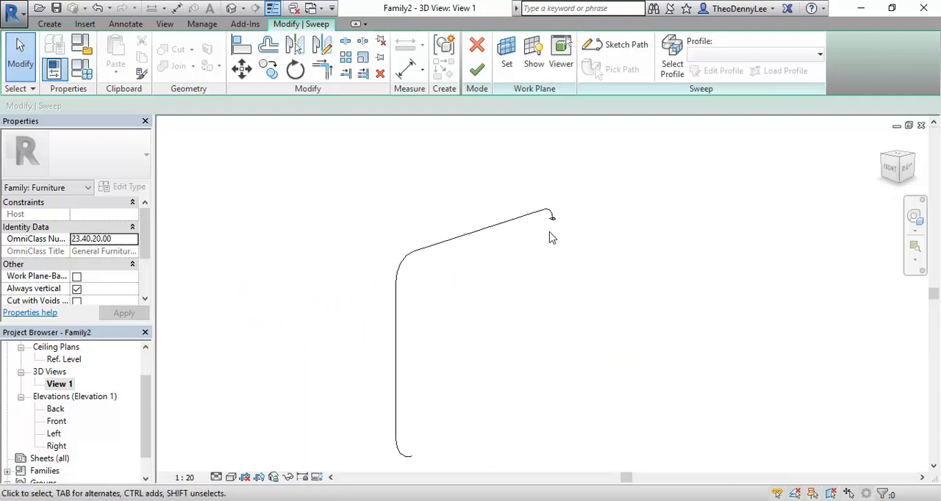
Finish the sweep to create the tubular frame piece and display the 3D view shaded.
{"action": "left_click", "coordinate": [477, 70]}
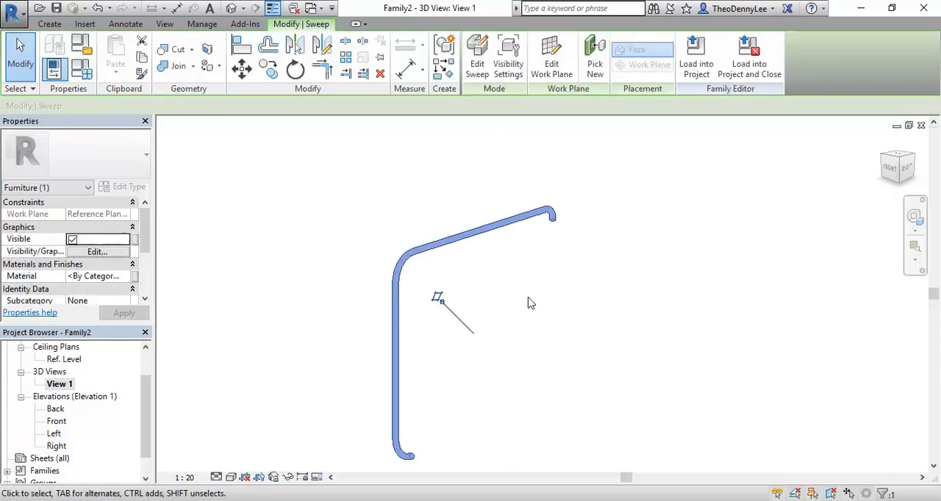
{"action": "left_click", "coordinate": [334, 296]}
{"action": "middle_click_drag", "start_coordinate": [342, 298], "coordinate": [339, 243]}
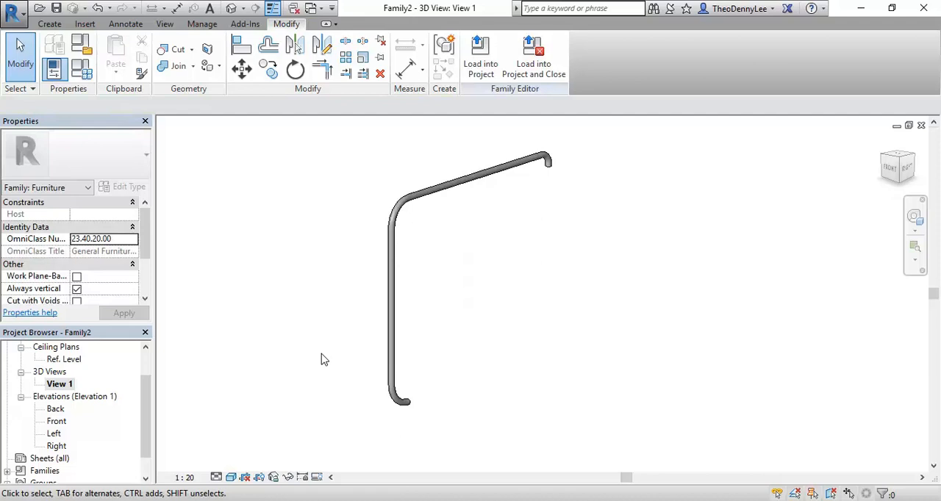
{"action": "middle_click_drag", "start_coordinate": [284, 330], "coordinate": [293, 345]}
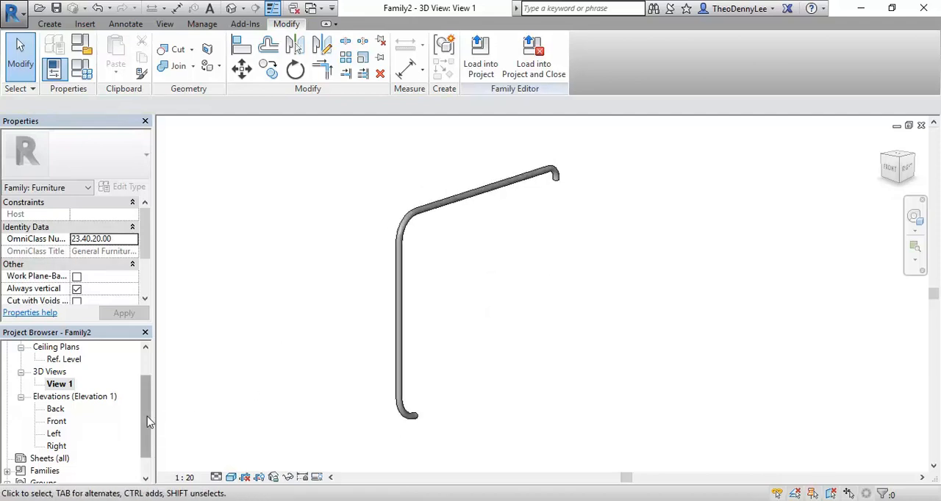
{"action": "left_click_drag", "start_coordinate": [146, 416], "coordinate": [133, 386]}
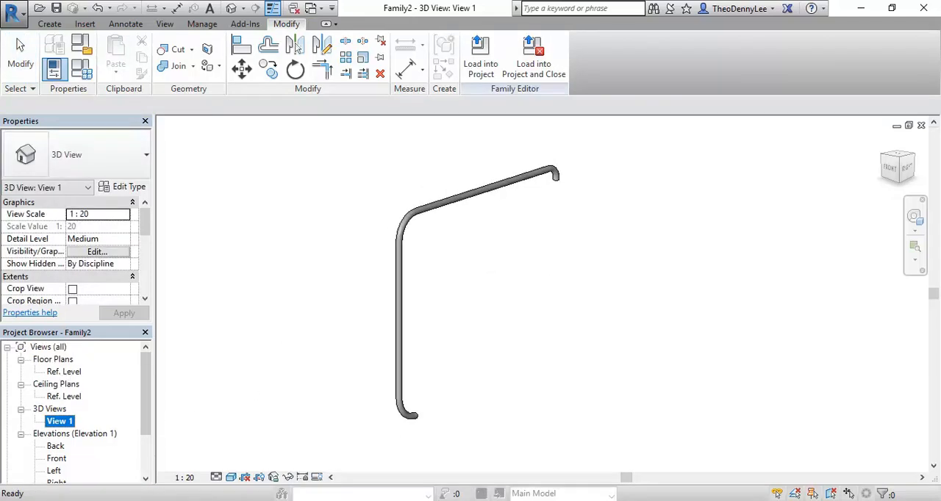
Check the armchair reference photo, and examine the tube's lower end in the Front elevation.
{"action": "key", "text": "alt+Tab"}
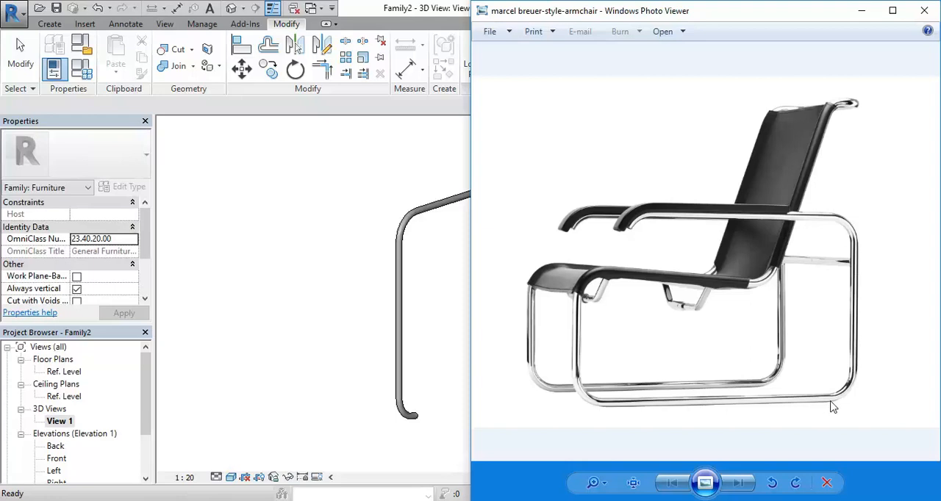
{"action": "left_click", "coordinate": [350, 384]}
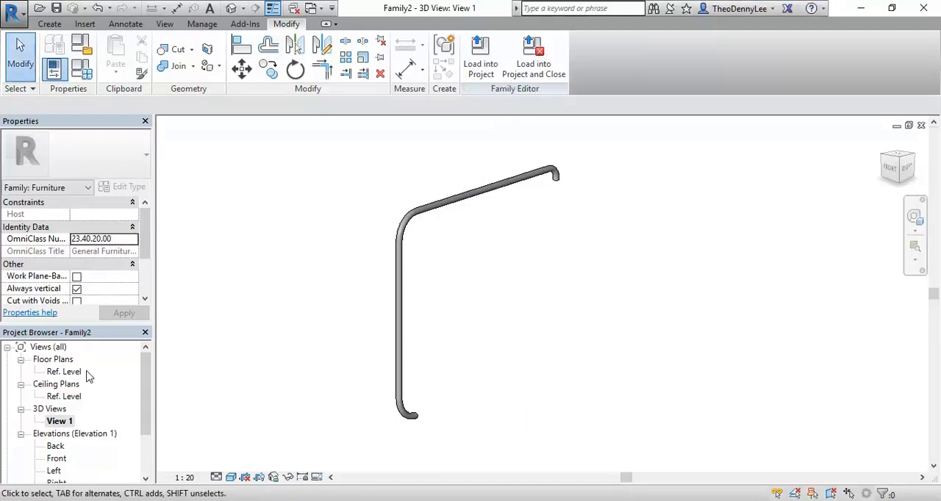
{"action": "double_click", "coordinate": [56, 458]}
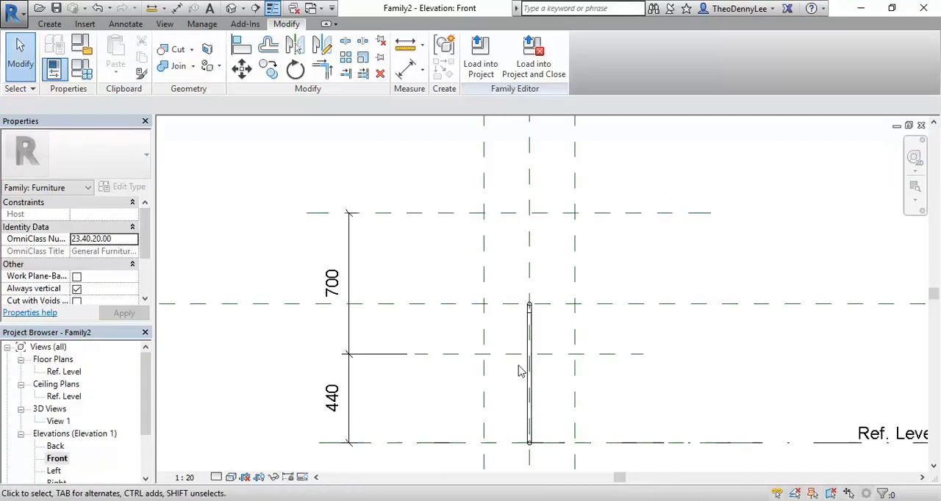
{"action": "scroll", "coordinate": [490, 367], "scroll_direction": "up", "scroll_amount": 5}
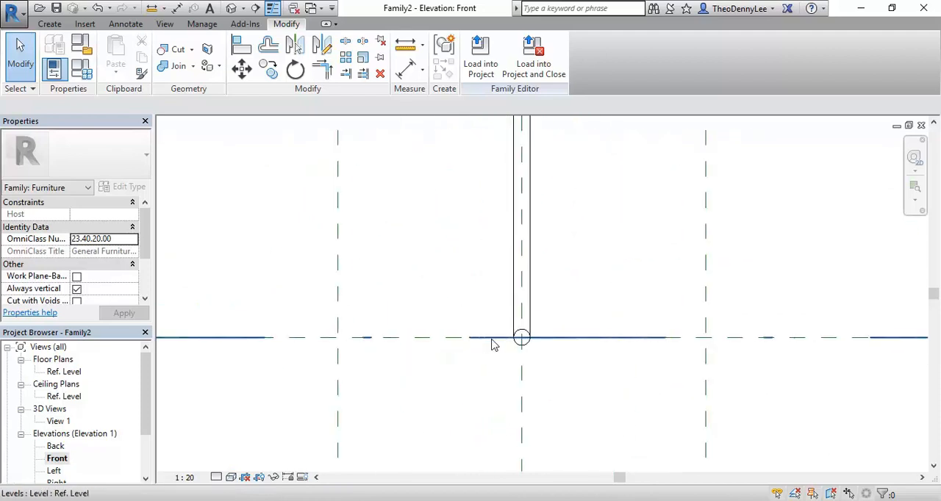
{"action": "scroll", "coordinate": [583, 298], "scroll_direction": "up", "scroll_amount": 3}
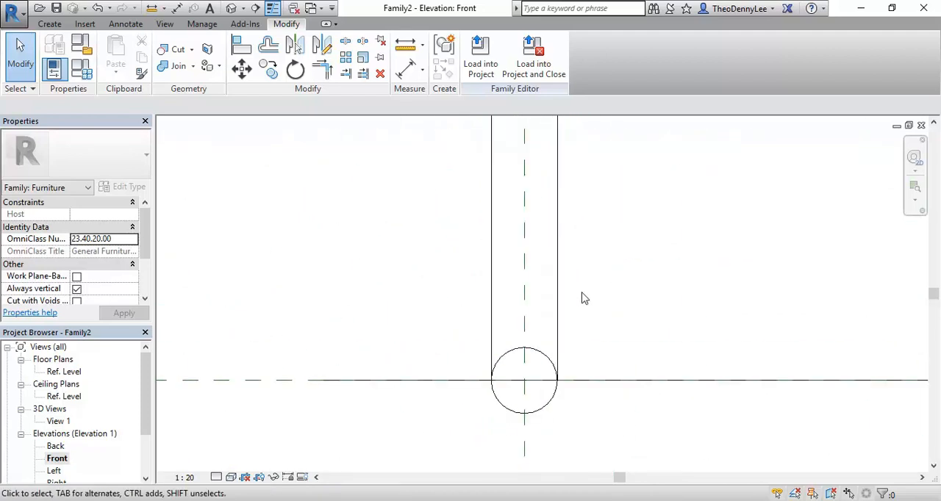
{"action": "middle_click_drag", "start_coordinate": [363, 293], "coordinate": [303, 253]}
{"action": "scroll", "coordinate": [504, 378], "scroll_direction": "down", "scroll_amount": 5}
{"action": "scroll", "coordinate": [470, 375], "scroll_direction": "down", "scroll_amount": 5}
{"action": "middle_click_drag", "start_coordinate": [475, 382], "coordinate": [456, 375]}
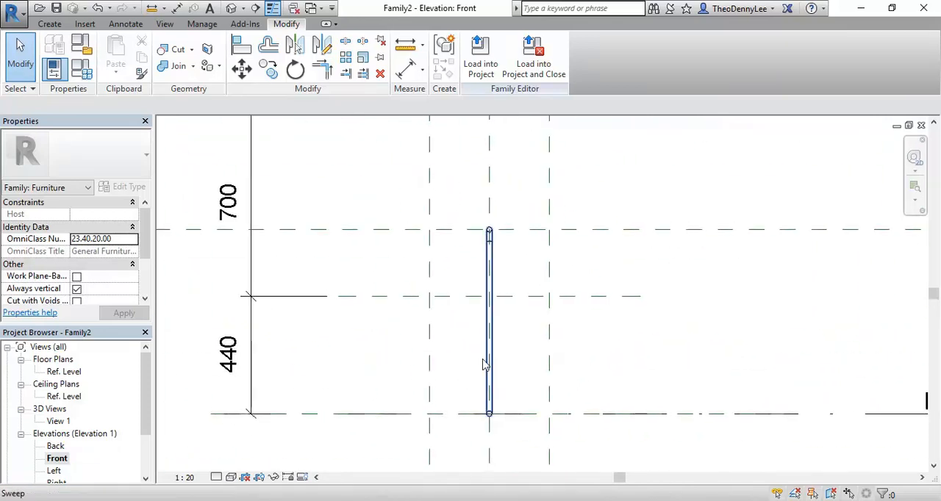
{"action": "scroll", "coordinate": [464, 409], "scroll_direction": "up", "scroll_amount": 2}
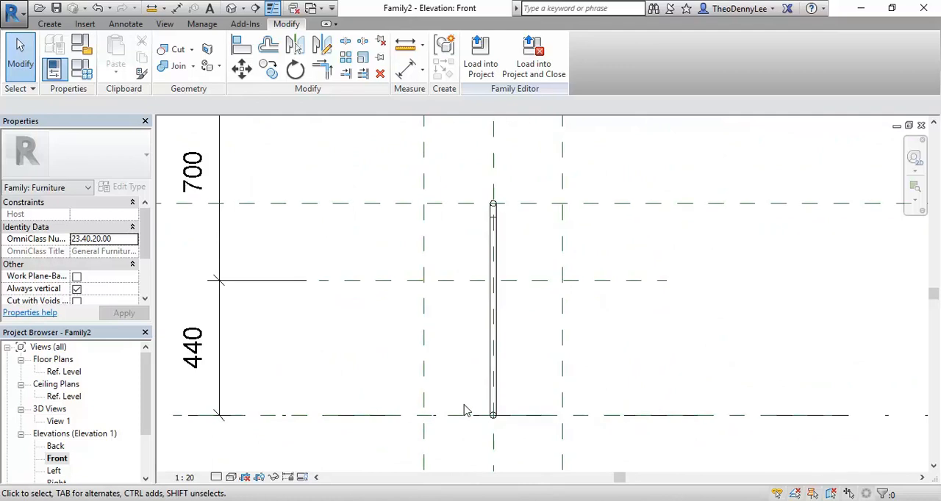
Examine the tube's position against the reference planes in the Floor Plan: Ref. Level view.
{"action": "double_click", "coordinate": [64, 371]}
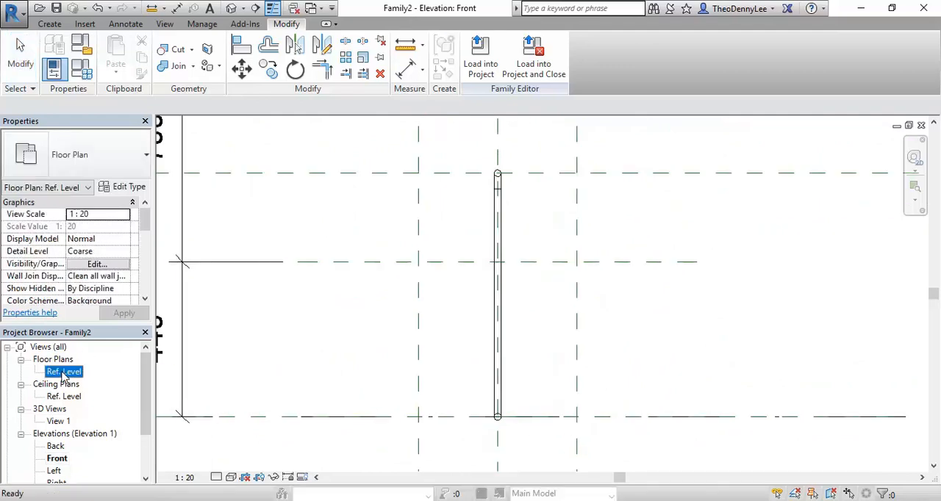
{"action": "scroll", "coordinate": [412, 377], "scroll_direction": "down", "scroll_amount": 4}
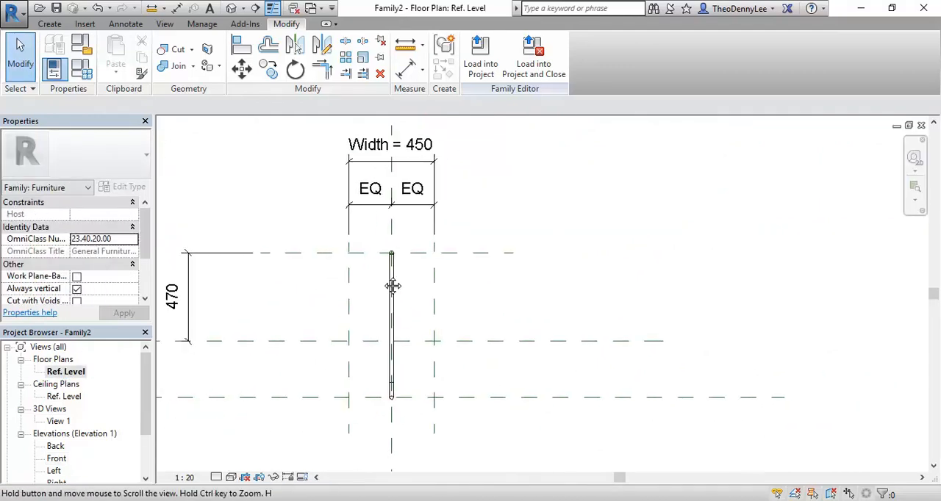
{"action": "middle_click_drag", "start_coordinate": [352, 325], "coordinate": [319, 333]}
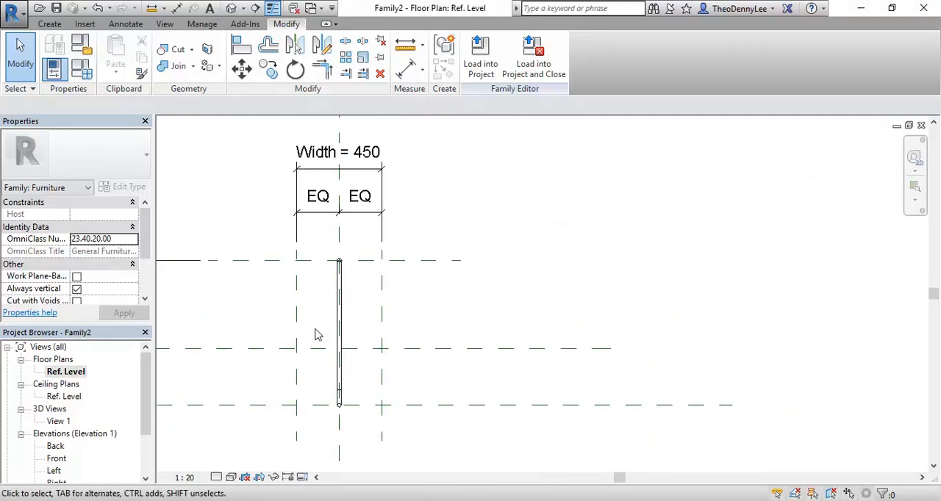
{"action": "scroll", "coordinate": [310, 416], "scroll_direction": "up", "scroll_amount": 2}
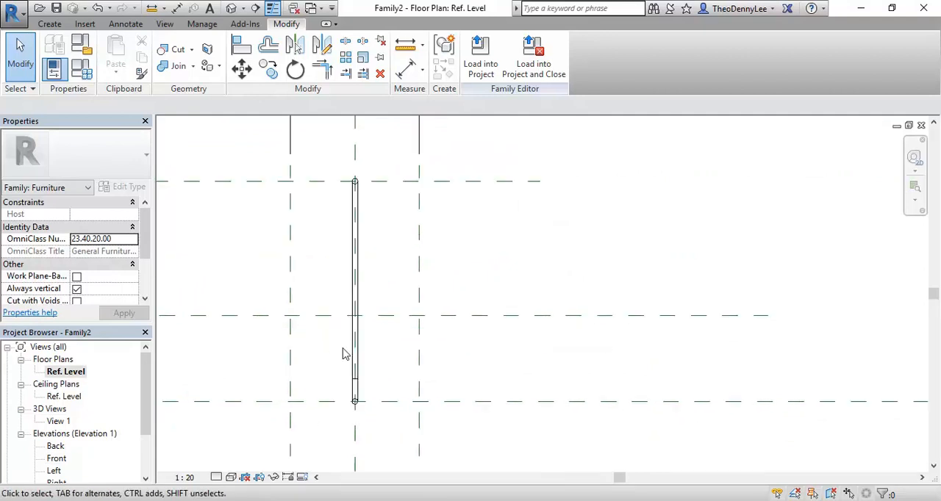
{"action": "scroll", "coordinate": [352, 177], "scroll_direction": "up", "scroll_amount": 3}
{"action": "scroll", "coordinate": [353, 173], "scroll_direction": "up", "scroll_amount": 3}
{"action": "scroll", "coordinate": [376, 400], "scroll_direction": "down", "scroll_amount": 4}
{"action": "middle_click_drag", "start_coordinate": [375, 390], "coordinate": [370, 251]}
{"action": "scroll", "coordinate": [369, 230], "scroll_direction": "down", "scroll_amount": 2}
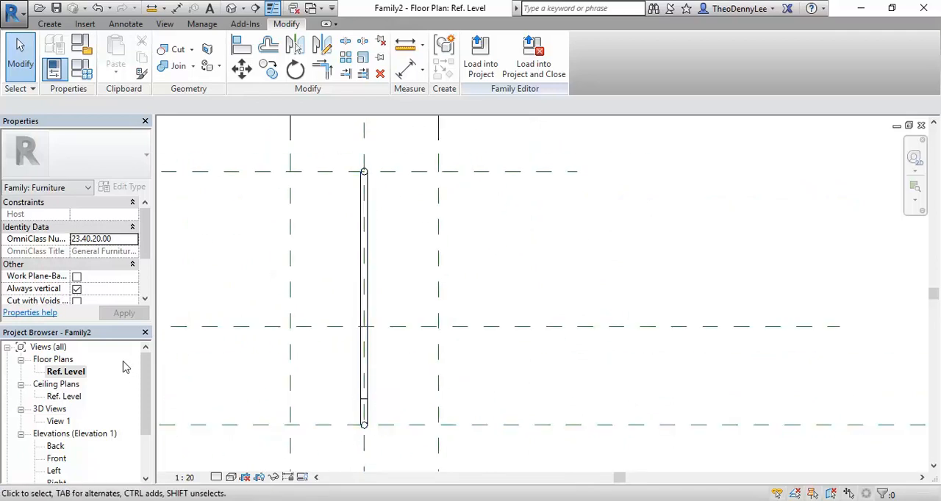
Start a solid Blend in the Front elevation and draw its base circle of 10 mm radius centred on the tube's lower end.
{"action": "double_click", "coordinate": [56, 458]}
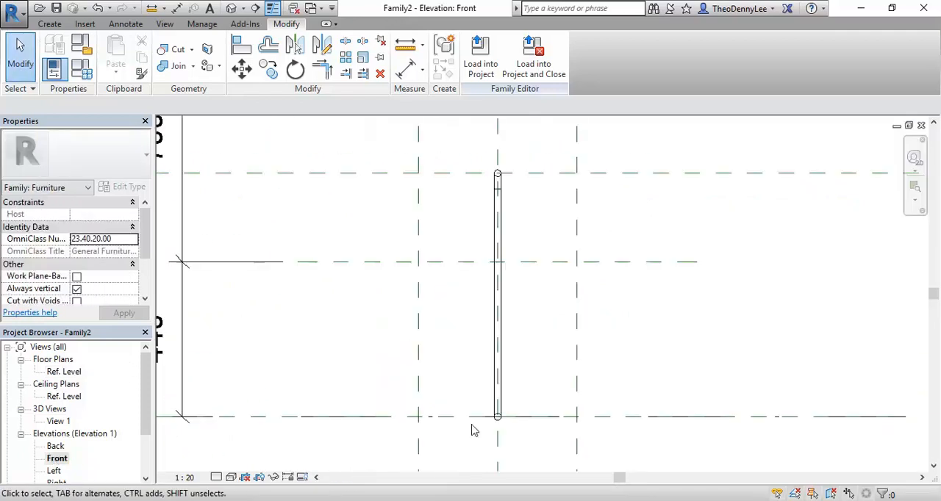
{"action": "scroll", "coordinate": [499, 422], "scroll_direction": "up", "scroll_amount": 5}
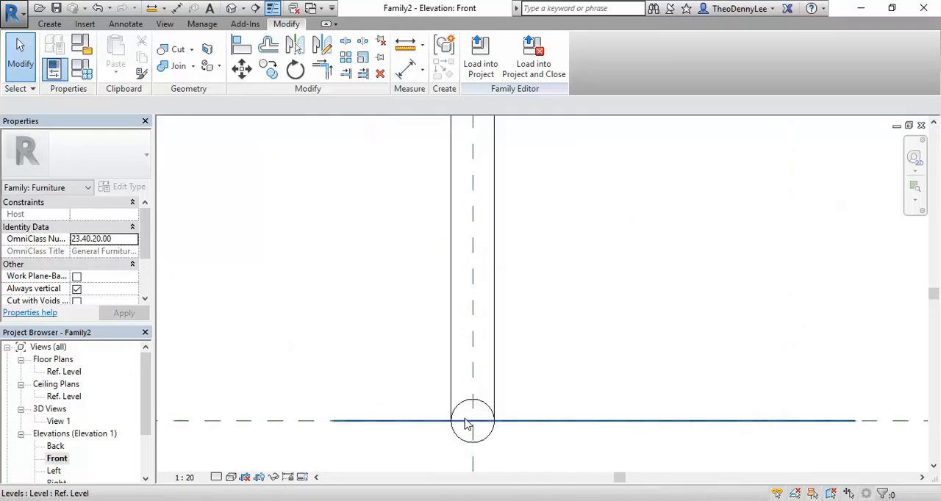
{"action": "left_click", "coordinate": [50, 24]}
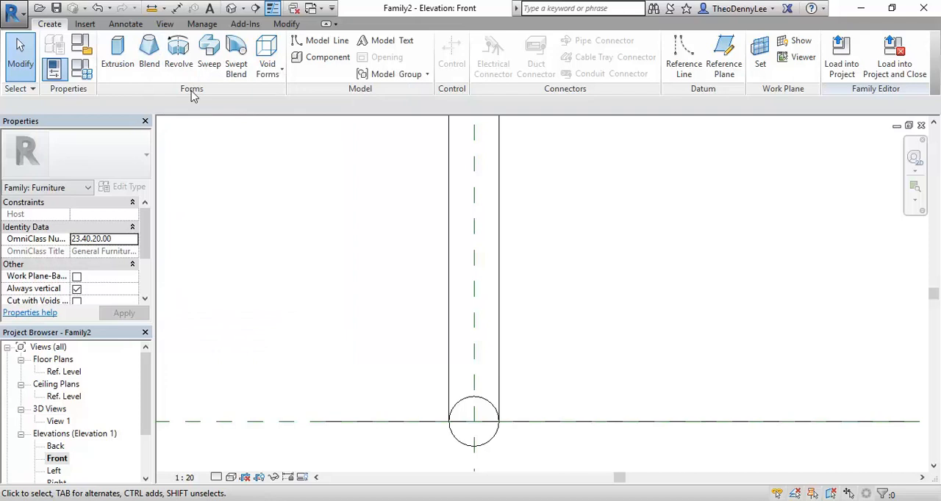
{"action": "left_click", "coordinate": [146, 65]}
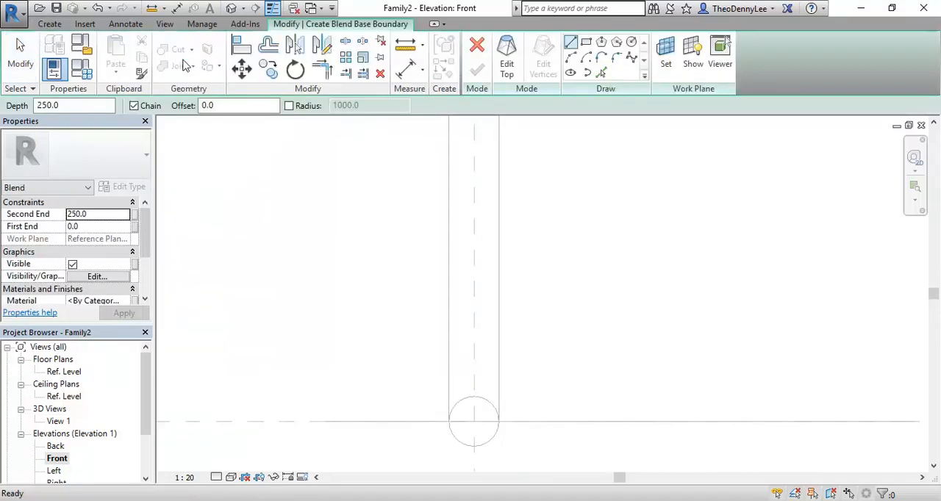
{"action": "left_click", "coordinate": [631, 42]}
{"action": "scroll", "coordinate": [507, 316], "scroll_direction": "up", "scroll_amount": 2}
{"action": "left_click", "coordinate": [529, 304]}
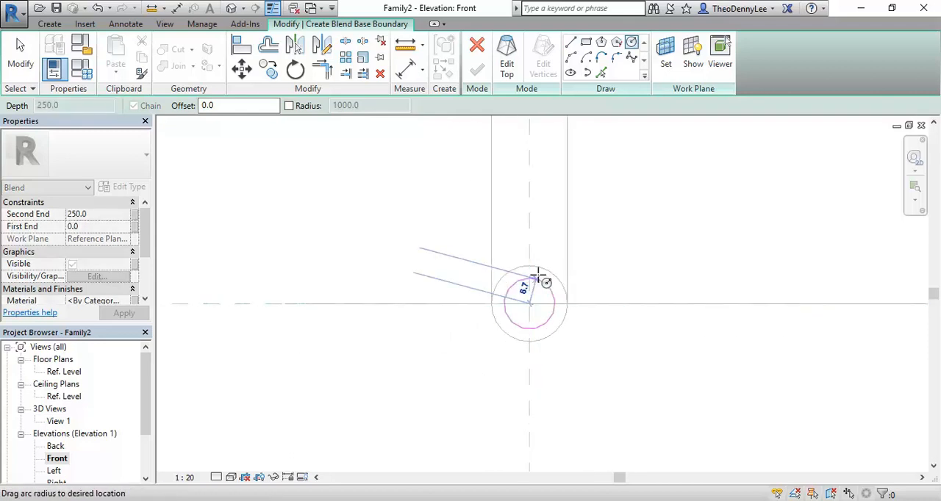
{"action": "left_click", "coordinate": [536, 263]}
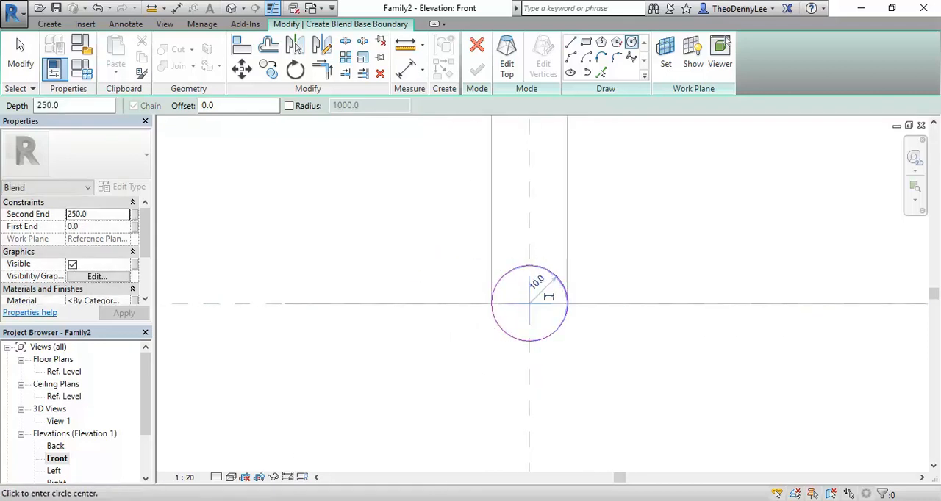
Switch to the blend's top boundary and draw a circle of 10 mm radius on the same centre as the base.
{"action": "middle_click_drag", "start_coordinate": [454, 245], "coordinate": [447, 304]}
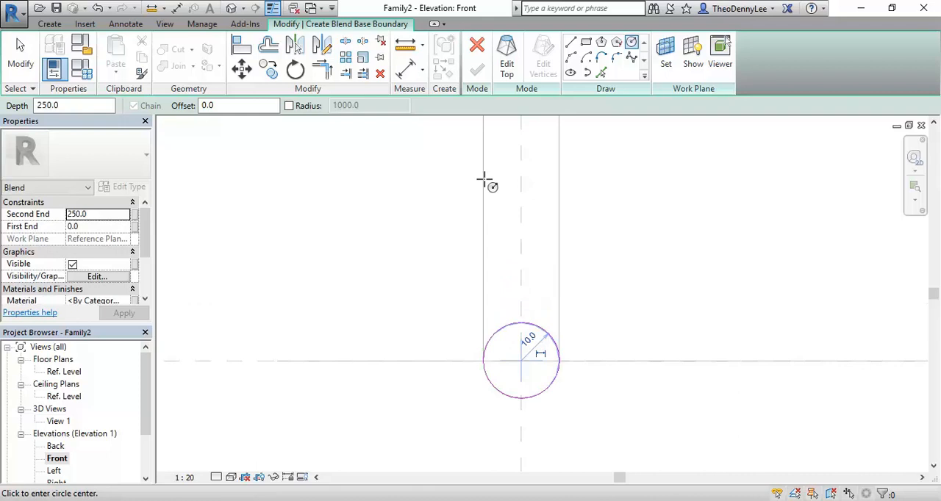
{"action": "left_click", "coordinate": [505, 47]}
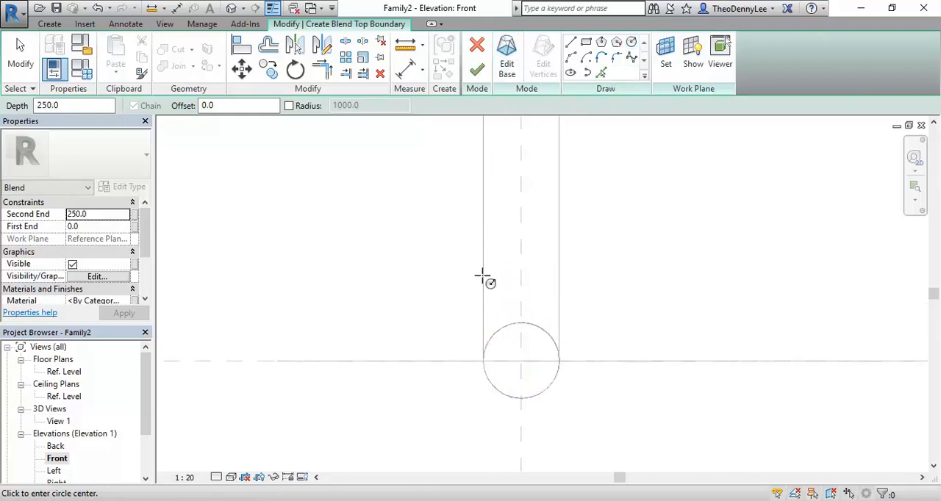
{"action": "left_click", "coordinate": [630, 42]}
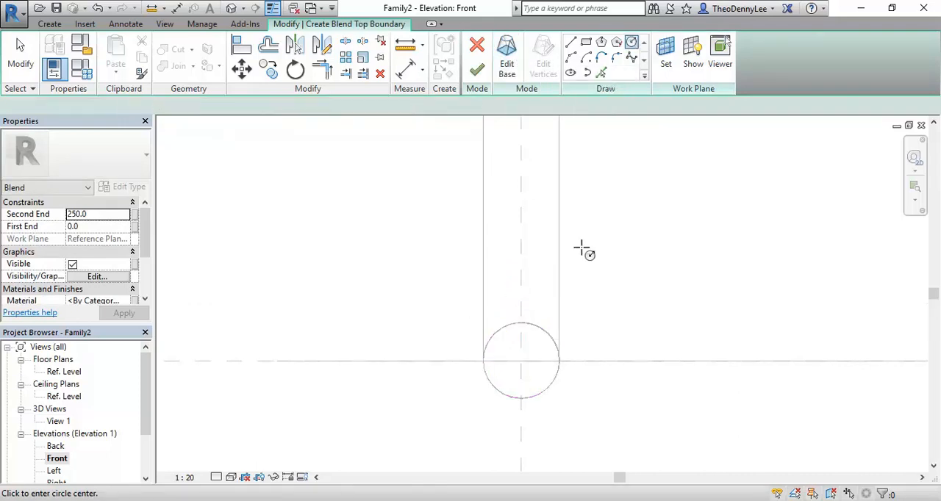
{"action": "left_click", "coordinate": [521, 361]}
{"action": "left_click", "coordinate": [521, 323]}
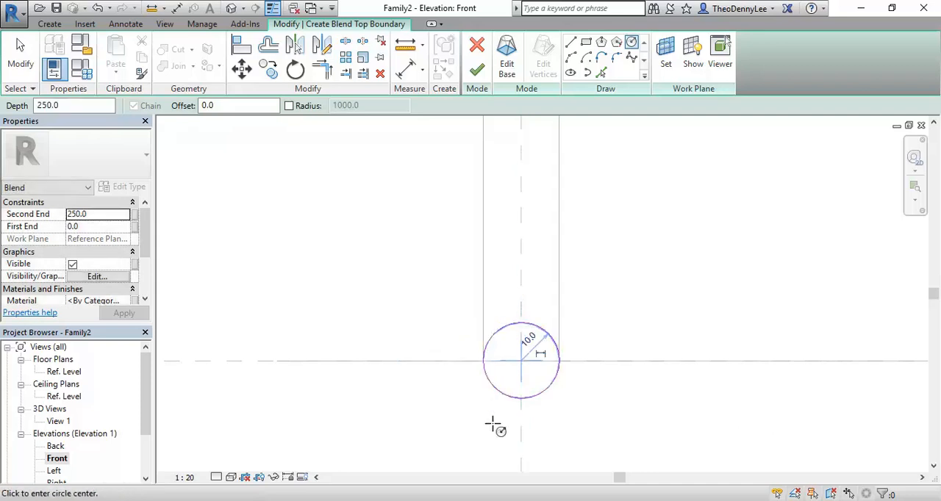
{"action": "right_click", "coordinate": [357, 227]}
{"action": "left_click", "coordinate": [385, 232]}
{"action": "right_click", "coordinate": [386, 231]}
{"action": "left_click", "coordinate": [398, 238]}
{"action": "right_click", "coordinate": [397, 237]}
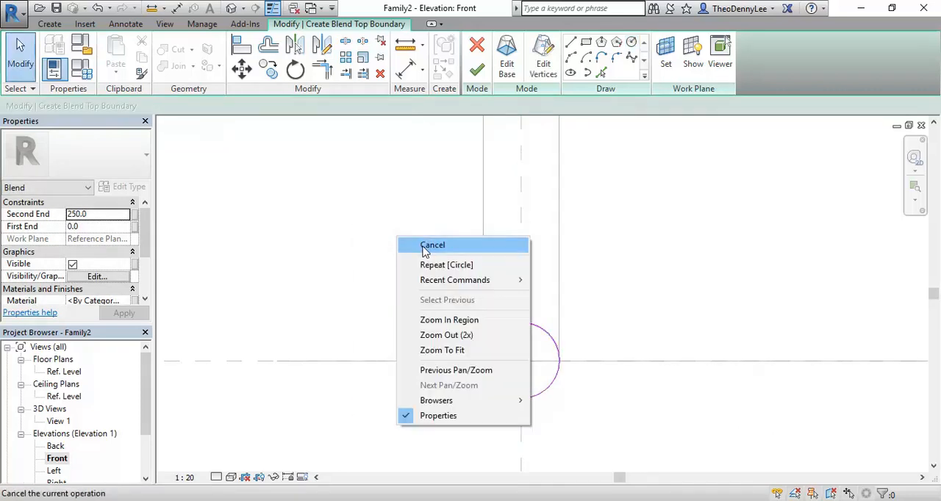
{"action": "left_click", "coordinate": [422, 251]}
Move the blend's top circle sideways by one diameter so it sits tangent beside the base circle, and finish the blend.
{"action": "middle_click_drag", "start_coordinate": [357, 335], "coordinate": [371, 339]}
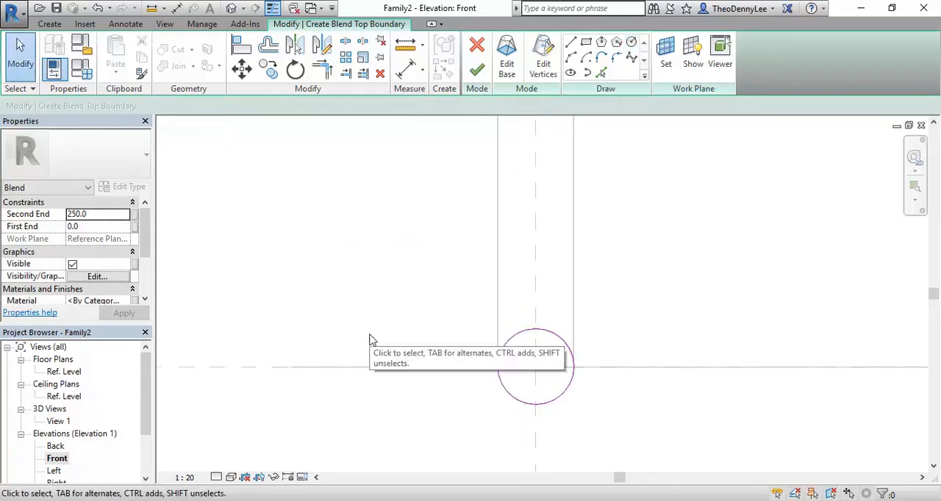
{"action": "scroll", "coordinate": [467, 323], "scroll_direction": "up", "scroll_amount": 2}
{"action": "middle_click_drag", "start_coordinate": [469, 327], "coordinate": [452, 244]}
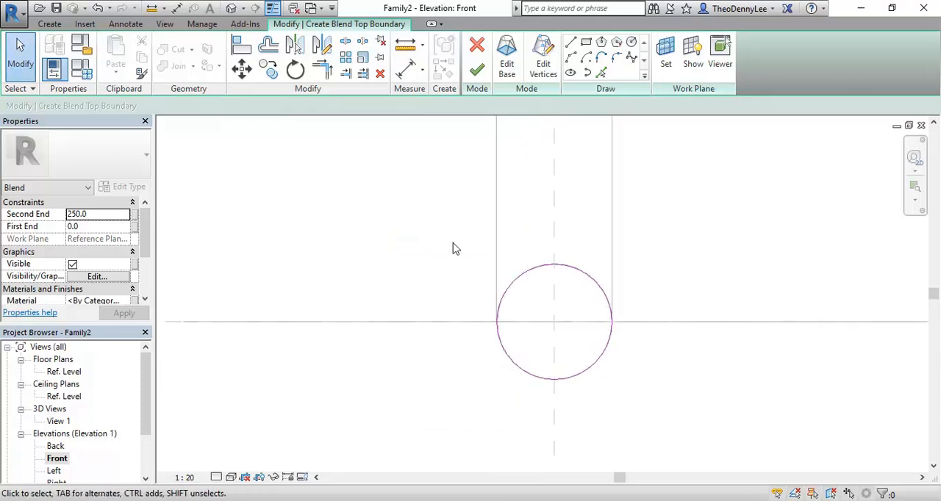
{"action": "scroll", "coordinate": [453, 248], "scroll_direction": "up", "scroll_amount": 1}
{"action": "left_click", "coordinate": [539, 276]}
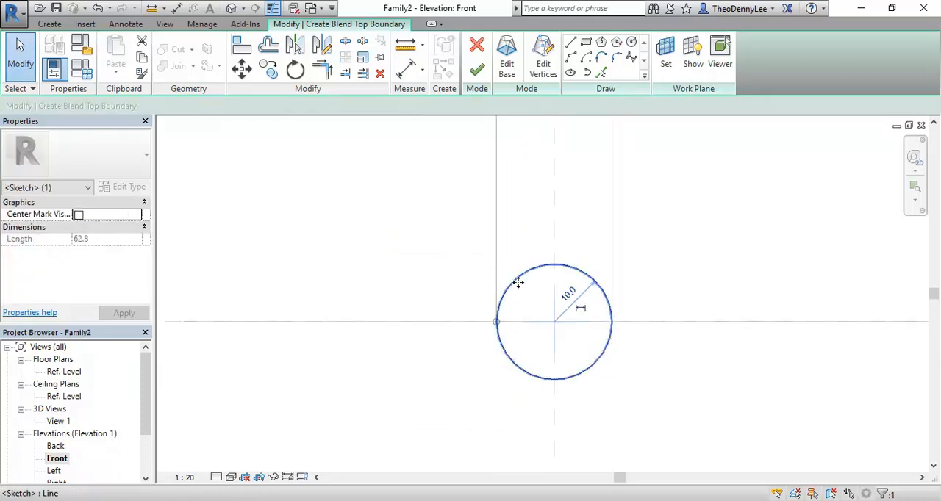
{"action": "left_click", "coordinate": [243, 71]}
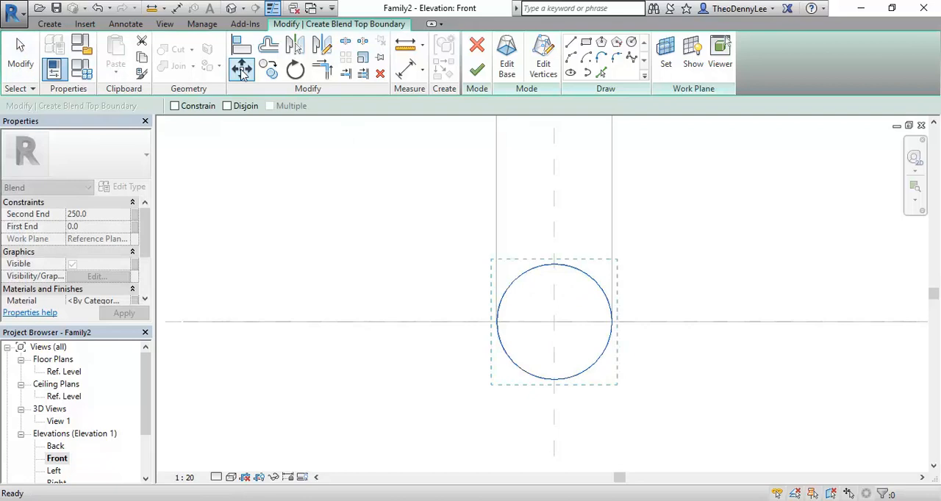
{"action": "left_click", "coordinate": [611, 321]}
{"action": "left_click", "coordinate": [496, 321]}
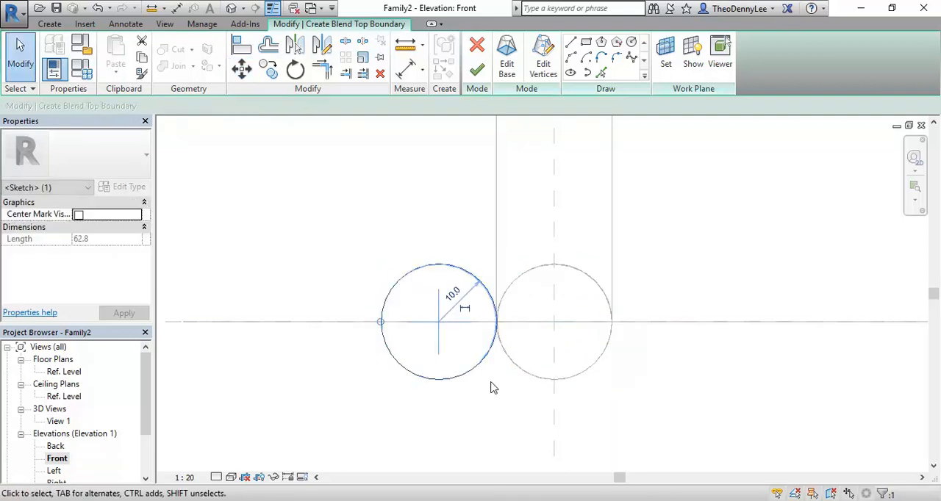
{"action": "left_click", "coordinate": [338, 162]}
{"action": "scroll", "coordinate": [338, 165], "scroll_direction": "down", "scroll_amount": 2}
{"action": "middle_click_drag", "start_coordinate": [339, 166], "coordinate": [363, 239]}
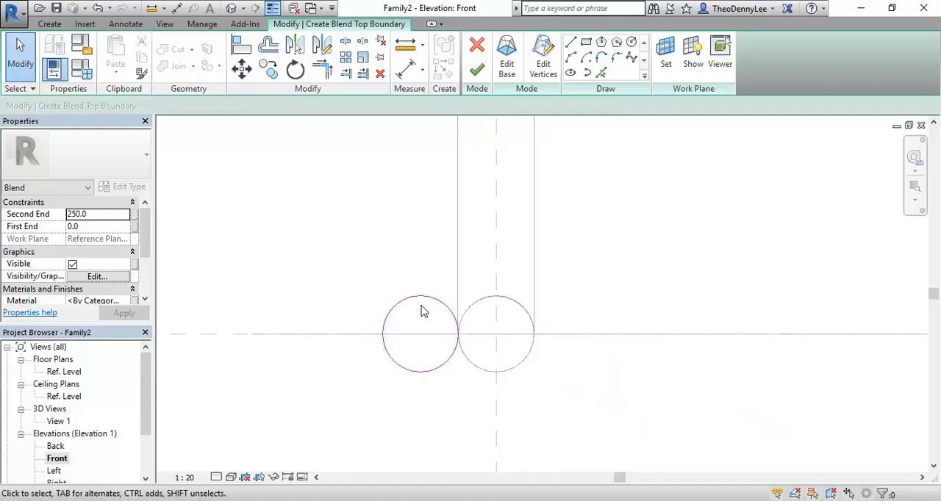
{"action": "left_click", "coordinate": [476, 69]}
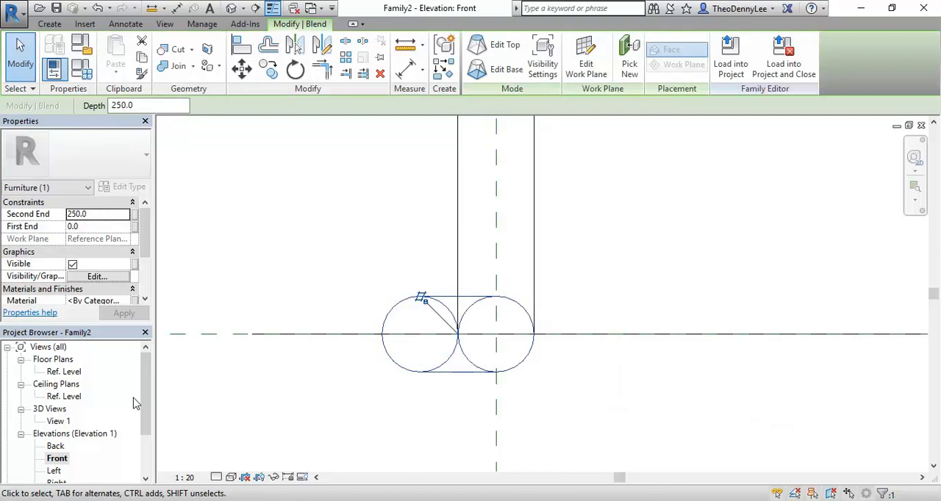
Stretch both ends of the blend in the Floor Plan: Ref. Level view to a depth of about 608 mm, starting at the sweep's lower bend.
{"action": "double_click", "coordinate": [70, 373]}
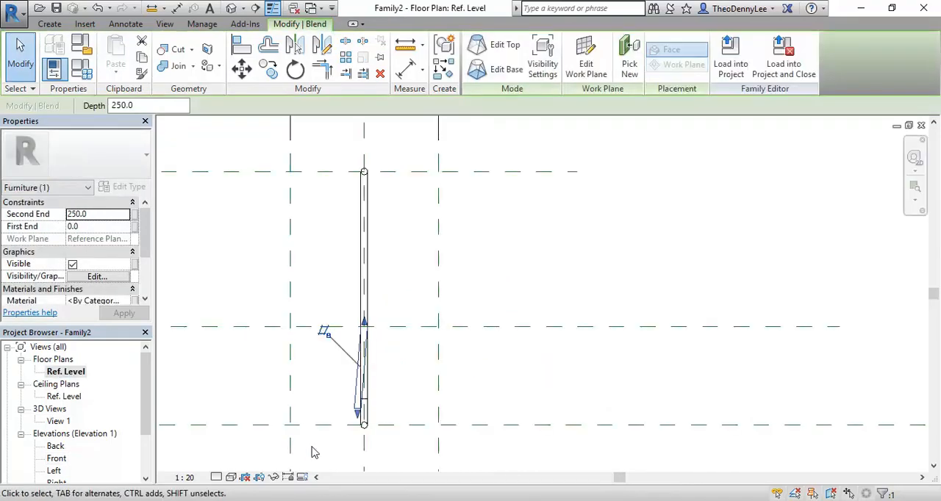
{"action": "scroll", "coordinate": [309, 349], "scroll_direction": "down", "scroll_amount": 1}
{"action": "middle_click_drag", "start_coordinate": [319, 360], "coordinate": [385, 370]}
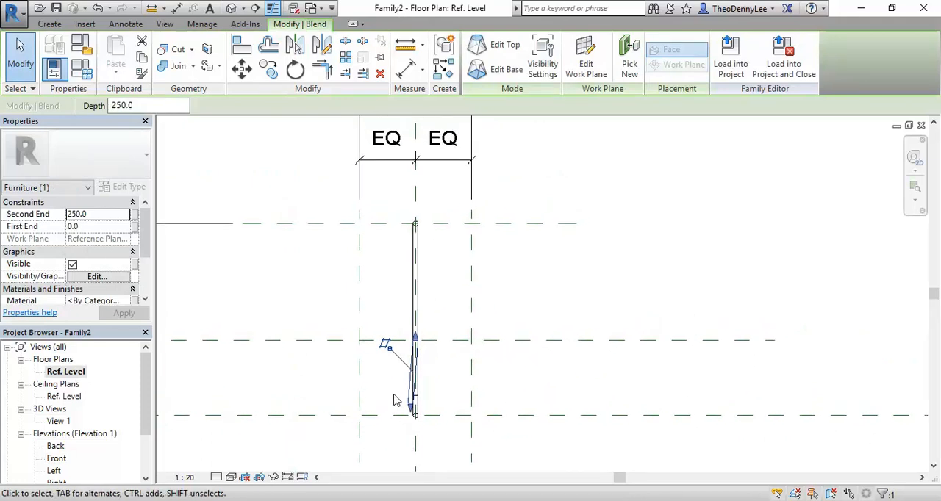
{"action": "scroll", "coordinate": [396, 375], "scroll_direction": "up", "scroll_amount": 3}
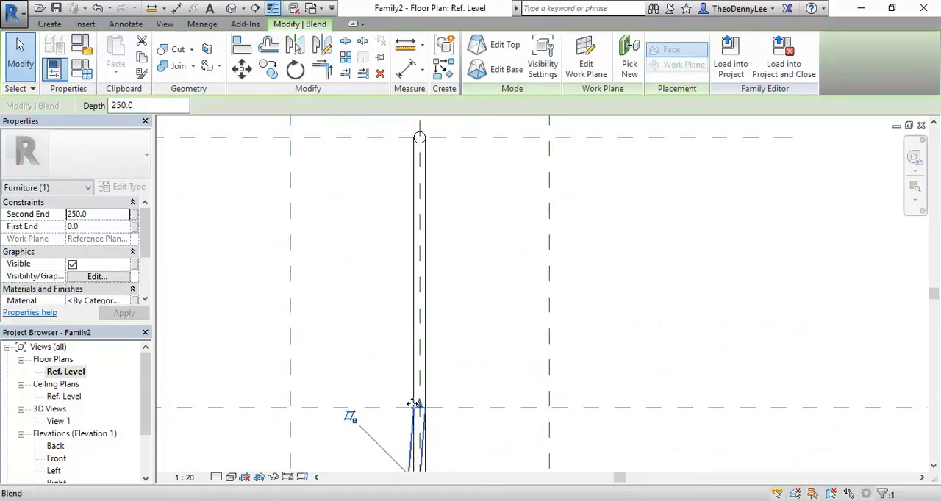
{"action": "left_click_drag", "start_coordinate": [416, 406], "coordinate": [419, 200]}
{"action": "scroll", "coordinate": [407, 290], "scroll_direction": "down", "scroll_amount": 2}
{"action": "middle_click_drag", "start_coordinate": [387, 279], "coordinate": [373, 238]}
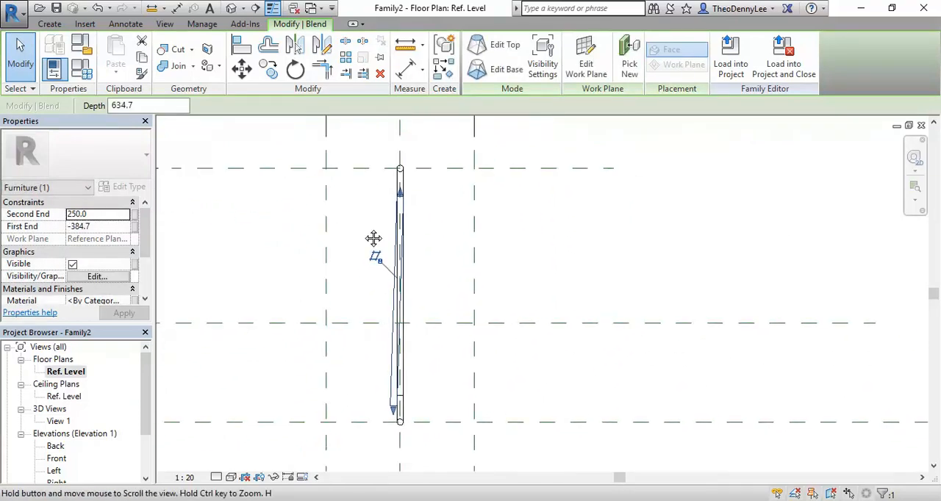
{"action": "left_click_drag", "start_coordinate": [401, 192], "coordinate": [368, 203]}
{"action": "middle_click_drag", "start_coordinate": [341, 241], "coordinate": [320, 277]}
{"action": "left_click", "coordinate": [330, 222]}
{"action": "scroll", "coordinate": [366, 176], "scroll_direction": "up", "scroll_amount": 4}
{"action": "left_click", "coordinate": [369, 313]}
{"action": "left_click", "coordinate": [336, 302]}
Examine the sweep and the blend in 3D View 1, checking how they join at the lower bend.
{"action": "double_click", "coordinate": [66, 420]}
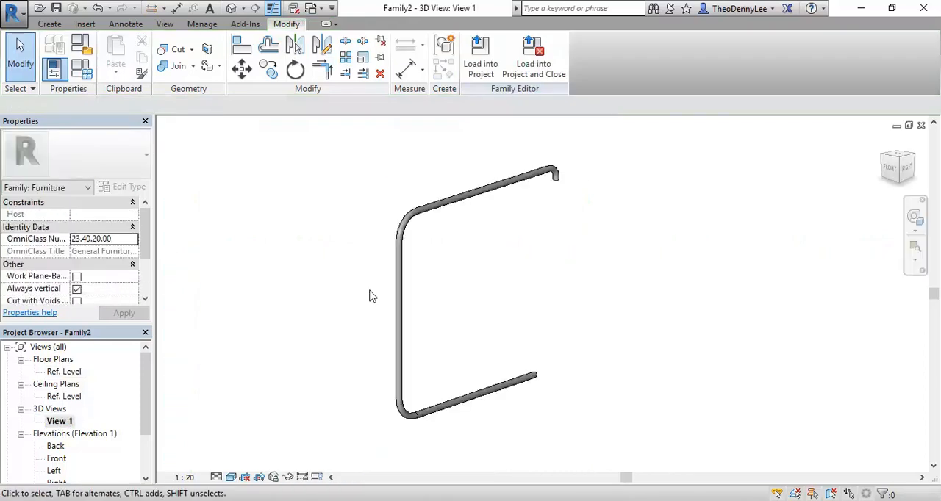
{"action": "middle_click_drag", "start_coordinate": [405, 426], "coordinate": [417, 350]}
{"action": "scroll", "coordinate": [433, 328], "scroll_direction": "up", "scroll_amount": 3}
{"action": "scroll", "coordinate": [452, 288], "scroll_direction": "down", "scroll_amount": 5}
{"action": "middle_click_drag", "start_coordinate": [455, 300], "coordinate": [433, 351]}
{"action": "scroll", "coordinate": [433, 351], "scroll_direction": "up", "scroll_amount": 2}
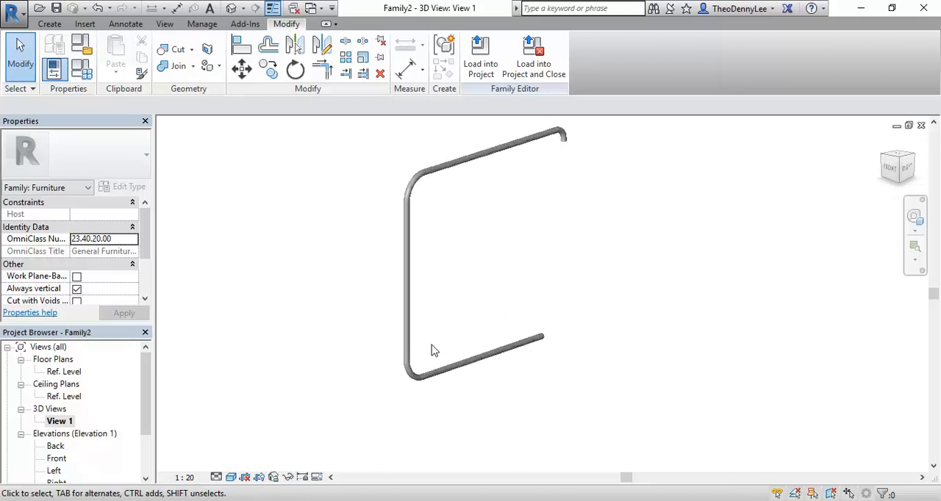
{"action": "left_click", "coordinate": [415, 384]}
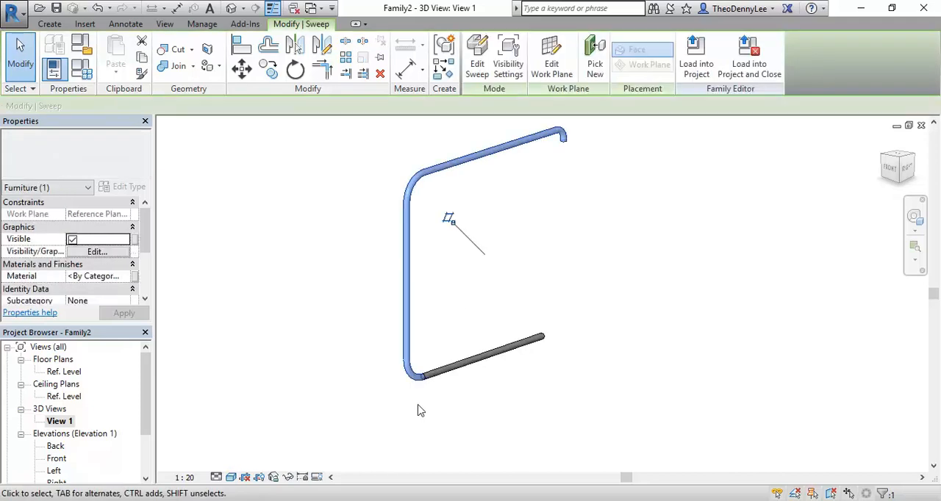
{"action": "left_click", "coordinate": [418, 405]}
{"action": "left_click", "coordinate": [430, 377]}
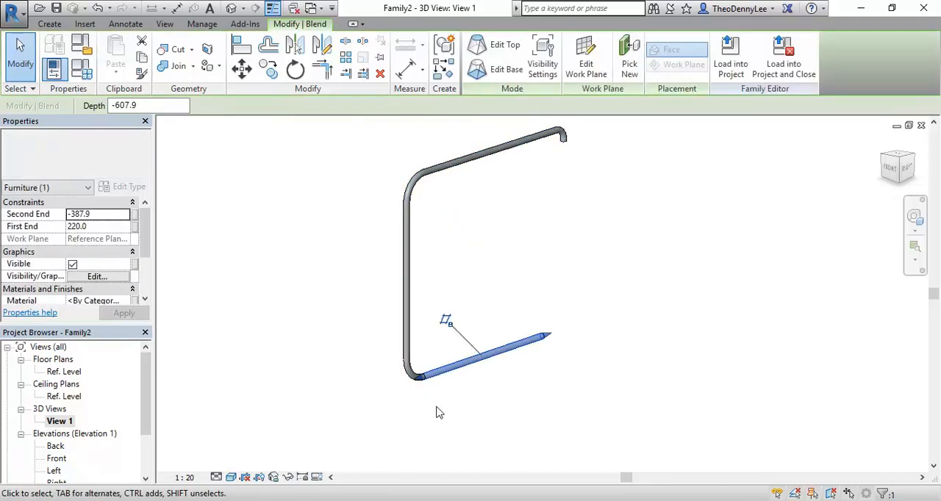
{"action": "left_click", "coordinate": [438, 406]}
{"action": "left_click", "coordinate": [468, 151]}
{"action": "scroll", "coordinate": [438, 360], "scroll_direction": "up", "scroll_amount": 2}
{"action": "middle_click_drag", "start_coordinate": [407, 332], "coordinate": [446, 284]}
{"action": "left_click", "coordinate": [451, 298]}
{"action": "scroll", "coordinate": [450, 327], "scroll_direction": "up", "scroll_amount": 3}
{"action": "scroll", "coordinate": [496, 331], "scroll_direction": "down", "scroll_amount": 4}
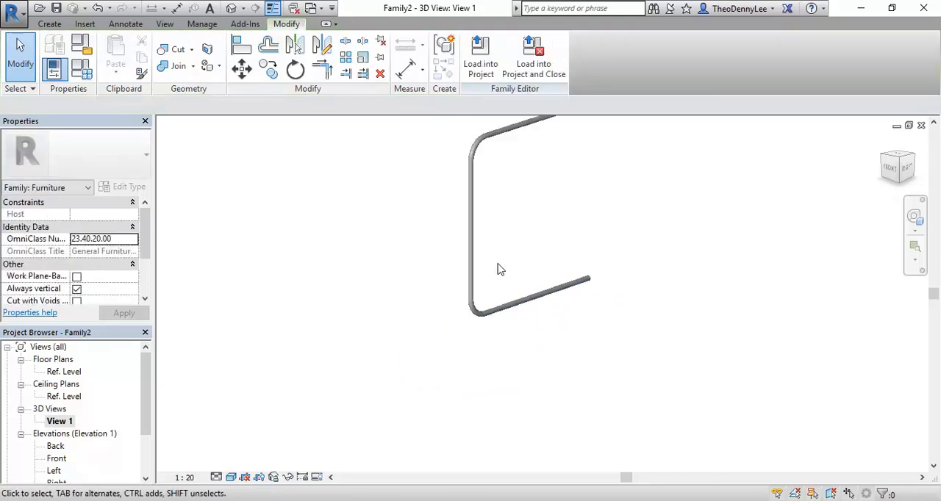
Examine the tube frame in the Left elevation and compare it with the armchair reference photo.
{"action": "double_click", "coordinate": [53, 470]}
{"action": "scroll", "coordinate": [542, 348], "scroll_direction": "down", "scroll_amount": 2}
{"action": "middle_click_drag", "start_coordinate": [542, 349], "coordinate": [383, 363]}
{"action": "scroll", "coordinate": [409, 284], "scroll_direction": "down", "scroll_amount": 2}
{"action": "scroll", "coordinate": [414, 338], "scroll_direction": "down", "scroll_amount": 1}
{"action": "scroll", "coordinate": [388, 360], "scroll_direction": "up", "scroll_amount": 1}
{"action": "scroll", "coordinate": [390, 365], "scroll_direction": "up", "scroll_amount": 1}
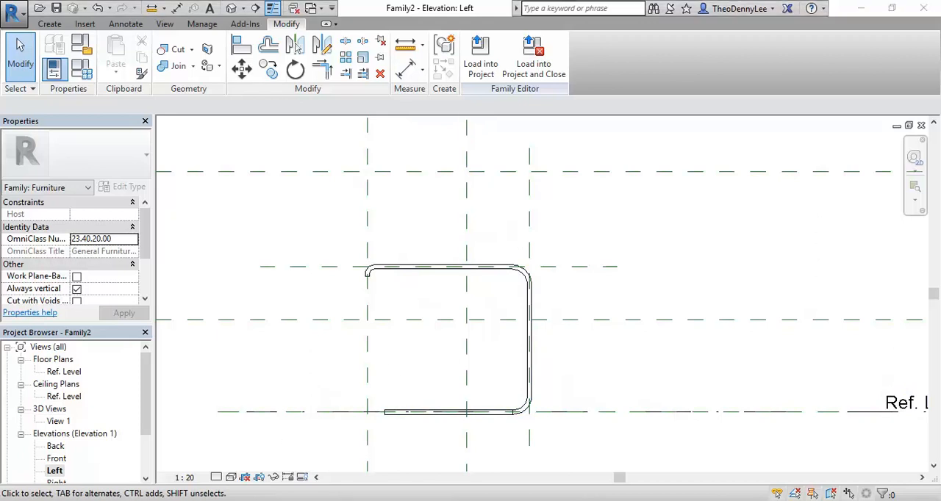
{"action": "left_click", "coordinate": [349, 500]}
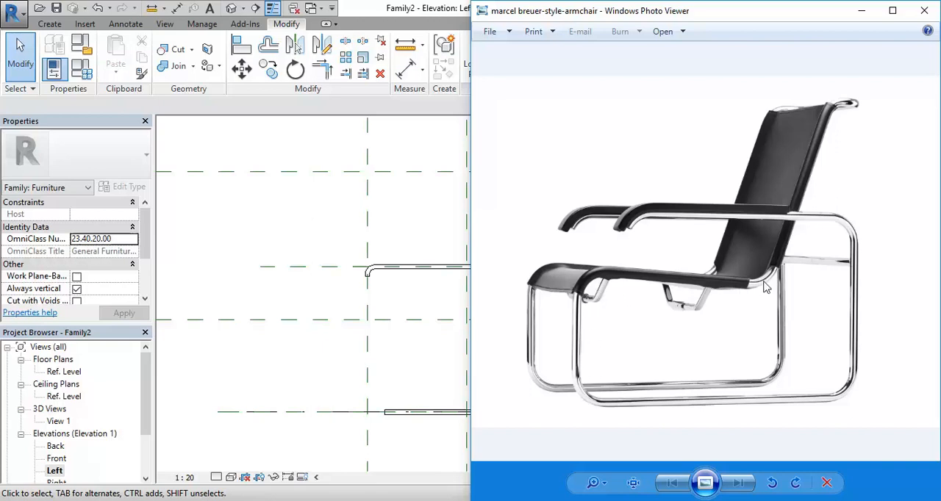
{"action": "left_click", "coordinate": [402, 378]}
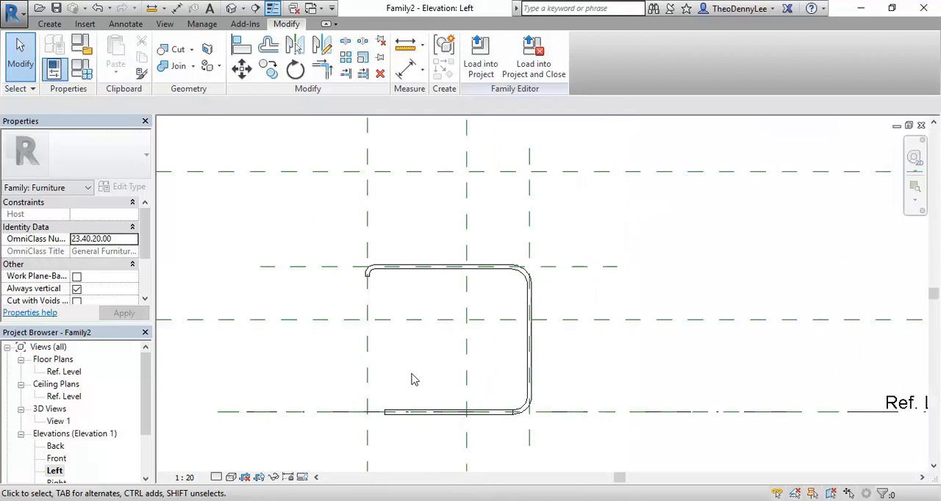
Start a solid Sweep and sketch its path from the blend's open end about 82 mm to the front reference plane, then vertically to the seat plane.
{"action": "left_click", "coordinate": [49, 23]}
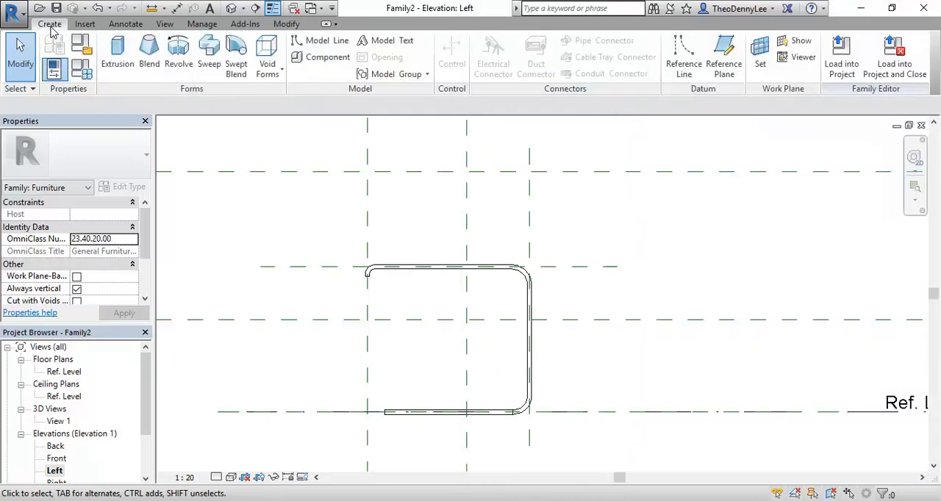
{"action": "left_click", "coordinate": [208, 56]}
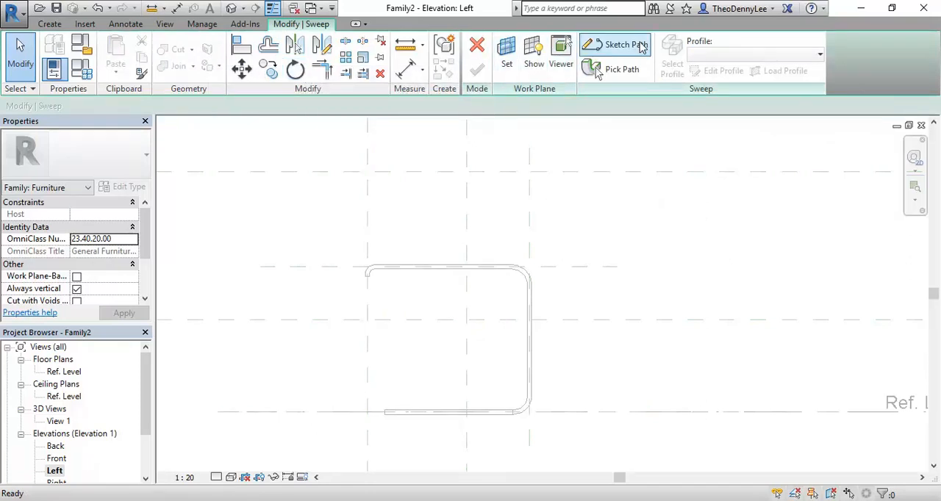
{"action": "left_click", "coordinate": [616, 45]}
{"action": "scroll", "coordinate": [374, 405], "scroll_direction": "up", "scroll_amount": 1}
{"action": "scroll", "coordinate": [375, 404], "scroll_direction": "up", "scroll_amount": 3}
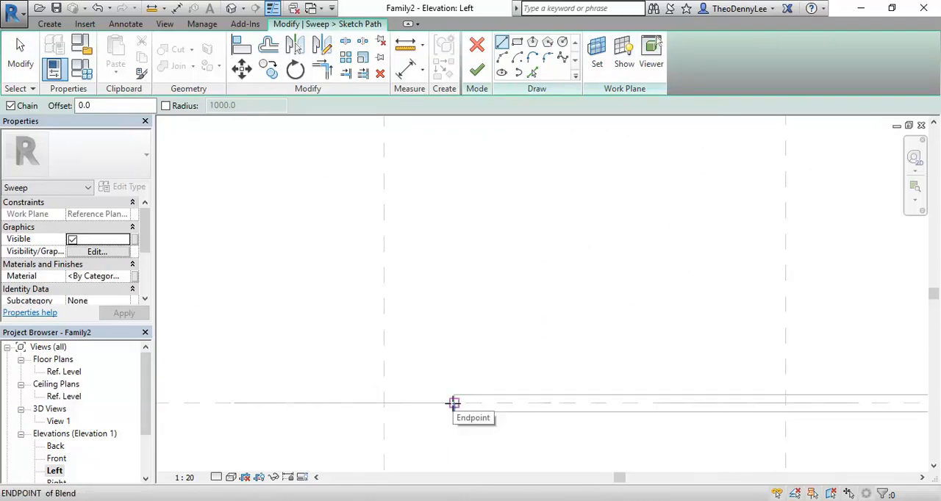
{"action": "left_click", "coordinate": [453, 403]}
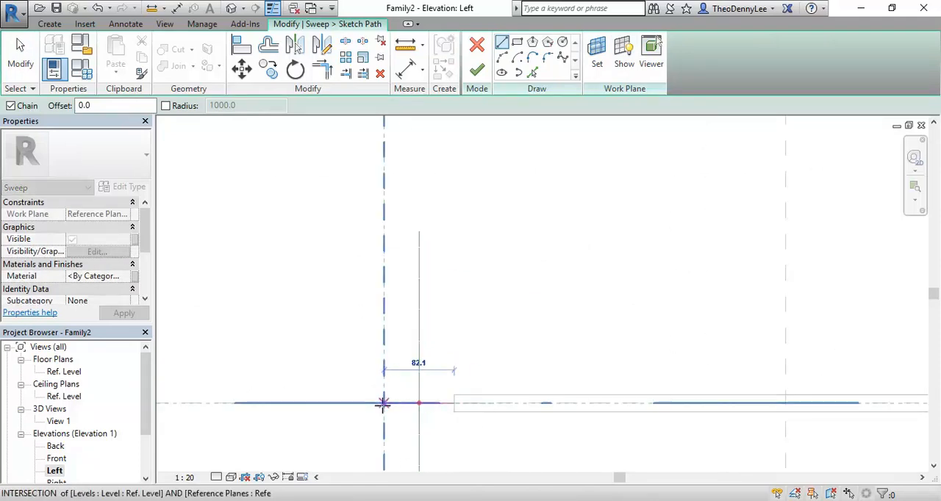
{"action": "middle_click_drag", "start_coordinate": [386, 246], "coordinate": [376, 413]}
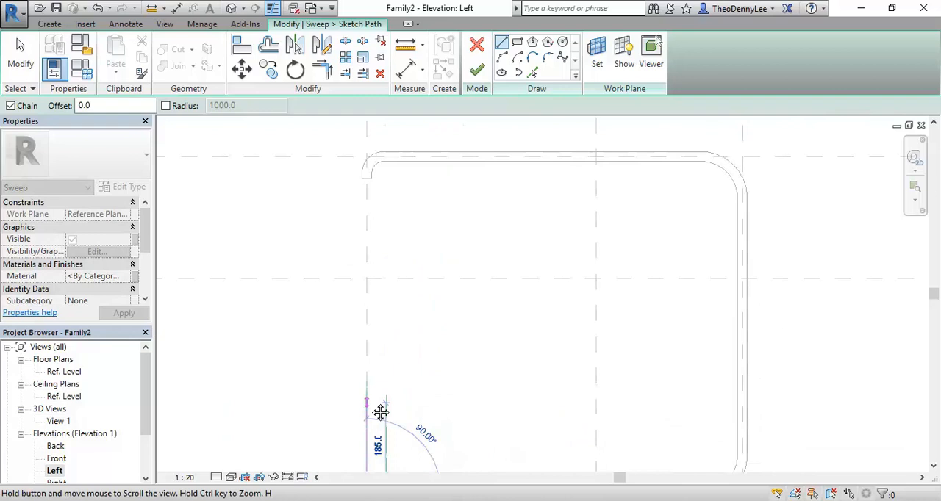
{"action": "left_click", "coordinate": [368, 278]}
Continue the sweep path 470 mm horizontally along the seat reference plane to its intersection with the middle vertical reference plane.
{"action": "middle_click_drag", "start_coordinate": [472, 273], "coordinate": [429, 270]}
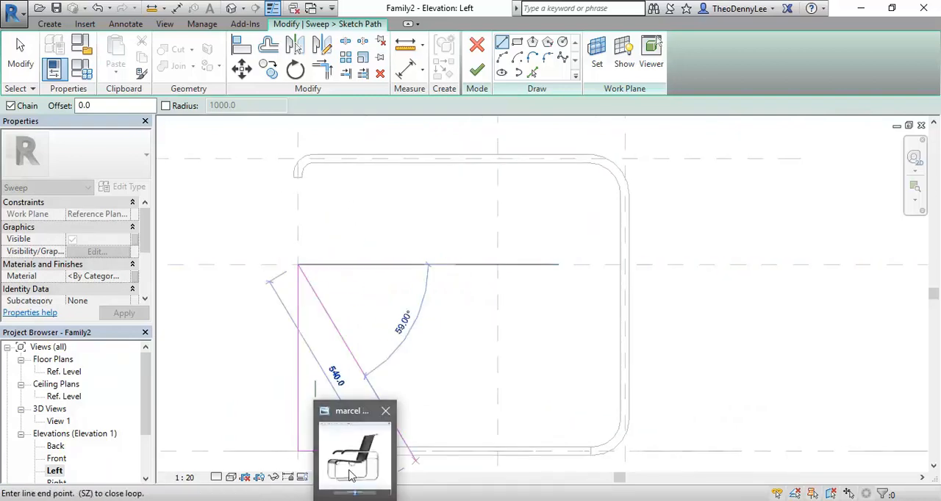
{"action": "mouse_move", "coordinate": [351, 476]}
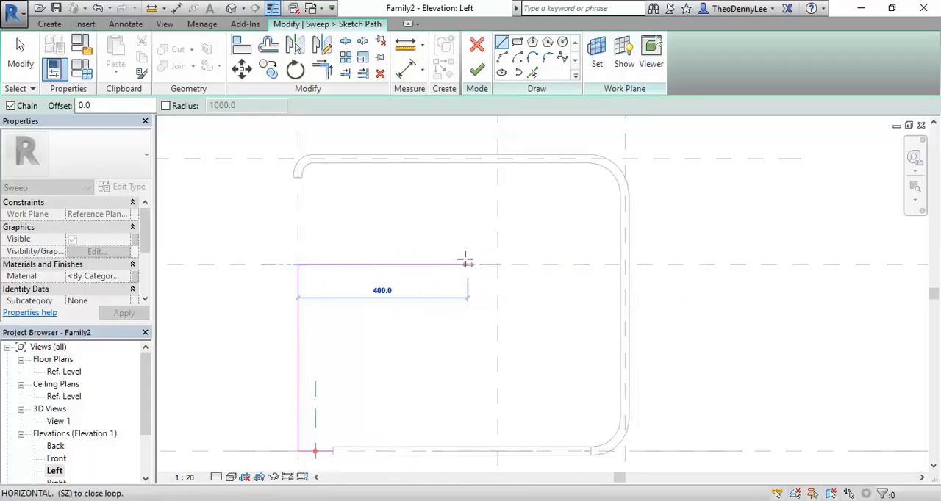
{"action": "middle_click_drag", "start_coordinate": [465, 258], "coordinate": [497, 286]}
{"action": "scroll", "coordinate": [489, 272], "scroll_direction": "up", "scroll_amount": 1}
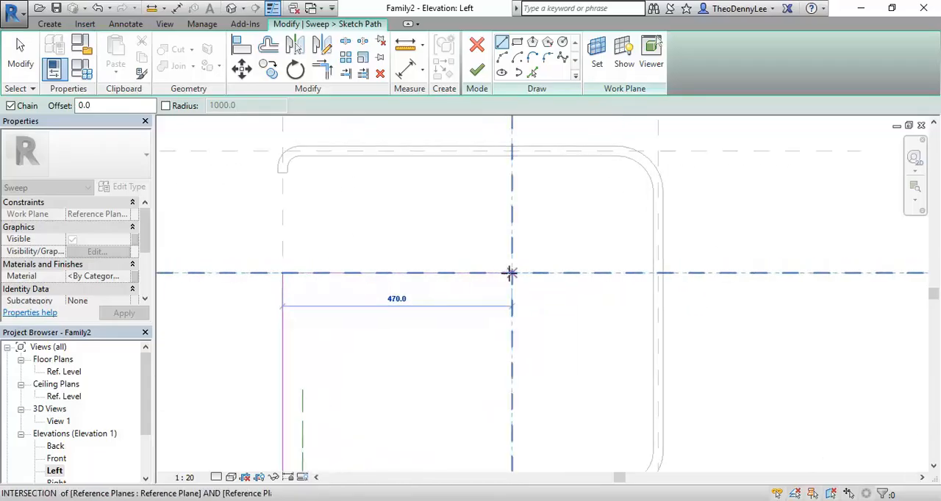
{"action": "left_click", "coordinate": [511, 273]}
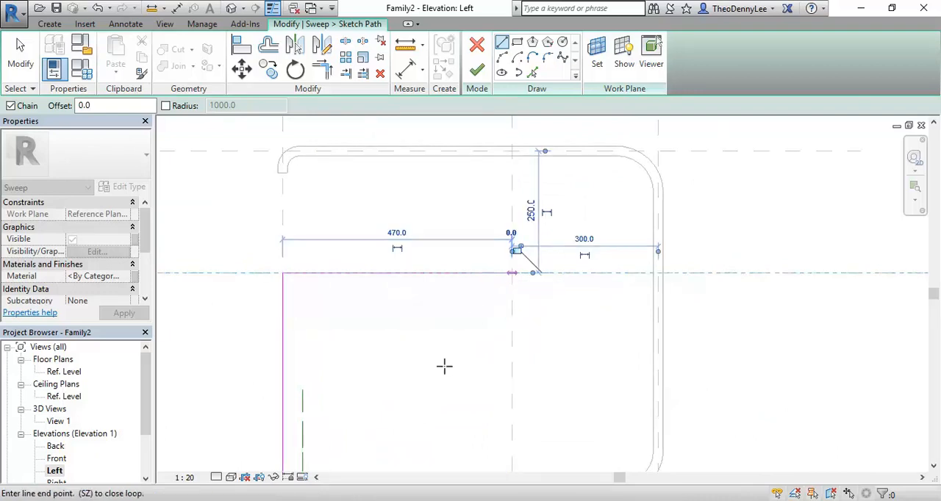
Sketch the sloping backrest line about 716 mm long up to the top reference plane, and end the path with an 80 mm horizontal segment.
{"action": "mouse_move", "coordinate": [374, 468]}
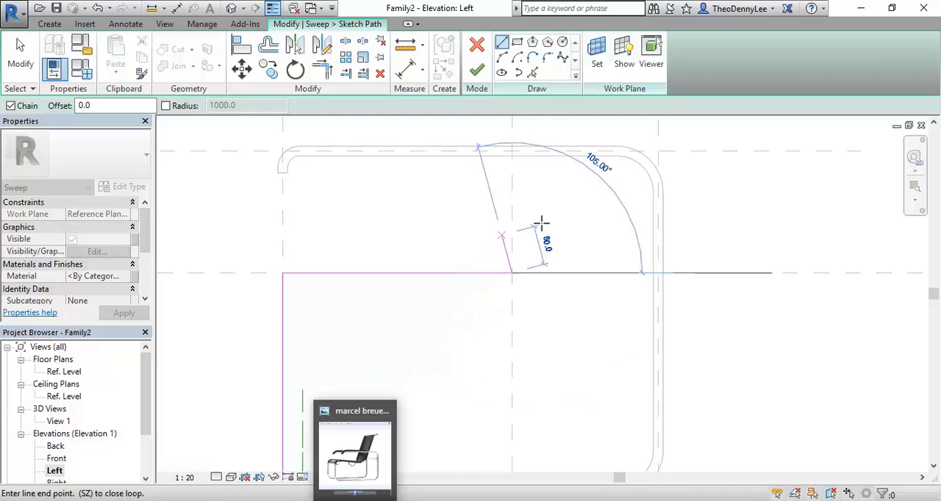
{"action": "scroll", "coordinate": [595, 222], "scroll_direction": "down", "scroll_amount": 1}
{"action": "middle_click_drag", "start_coordinate": [596, 222], "coordinate": [531, 349]}
{"action": "scroll", "coordinate": [514, 238], "scroll_direction": "down", "scroll_amount": 3}
{"action": "middle_click_drag", "start_coordinate": [514, 239], "coordinate": [484, 253]}
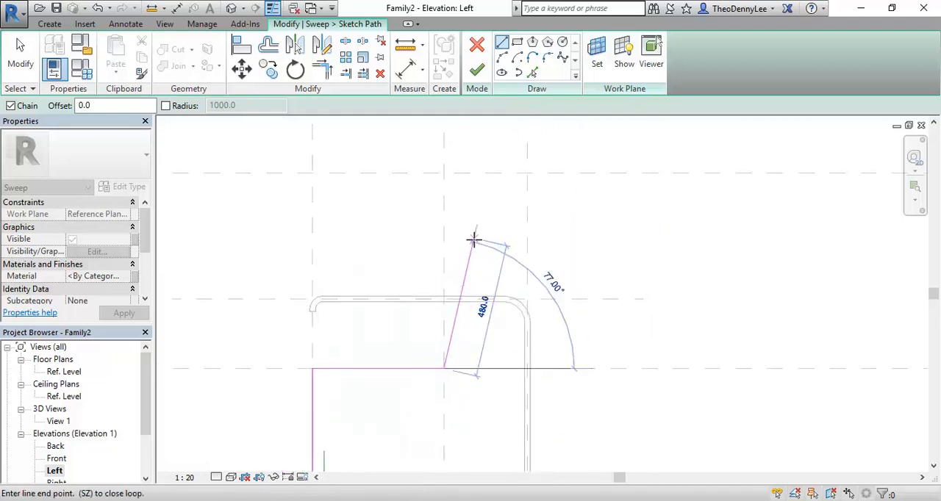
{"action": "left_click", "coordinate": [485, 174]}
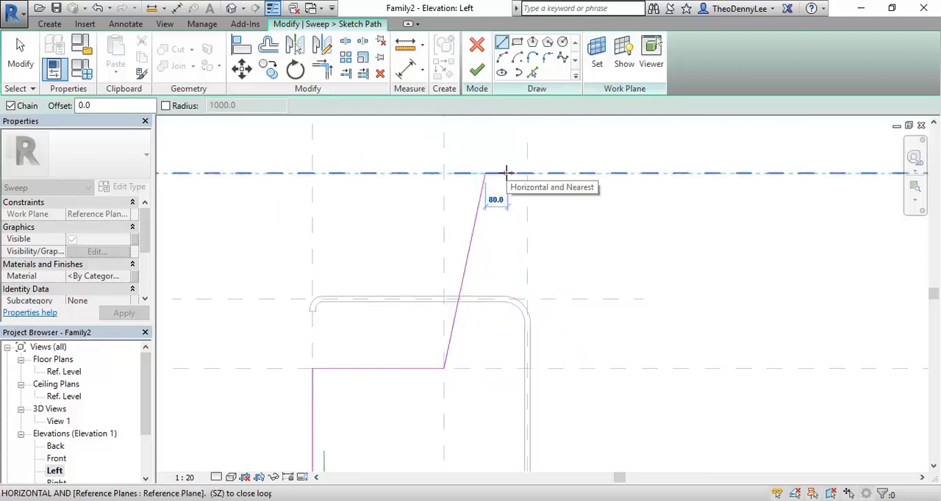
{"action": "left_click", "coordinate": [507, 174]}
{"action": "right_click", "coordinate": [599, 217]}
{"action": "left_click", "coordinate": [637, 227]}
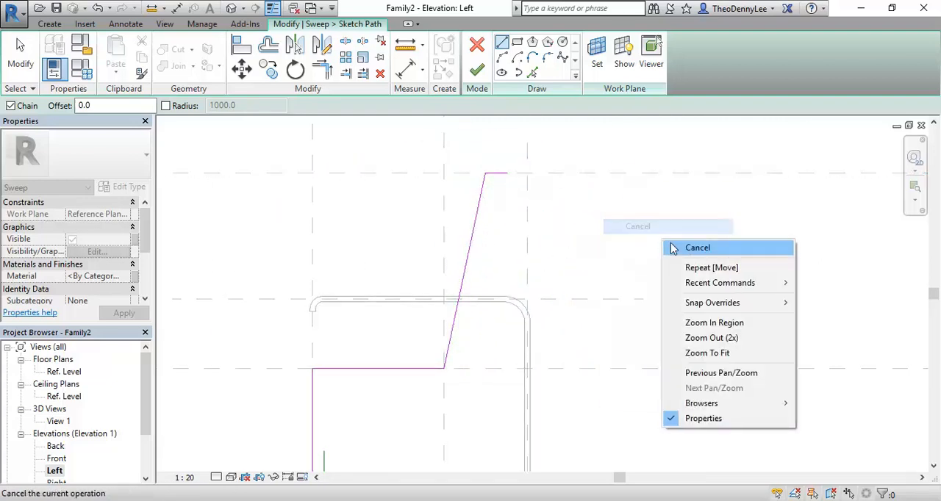
{"action": "right_click", "coordinate": [659, 238]}
{"action": "left_click", "coordinate": [665, 248]}
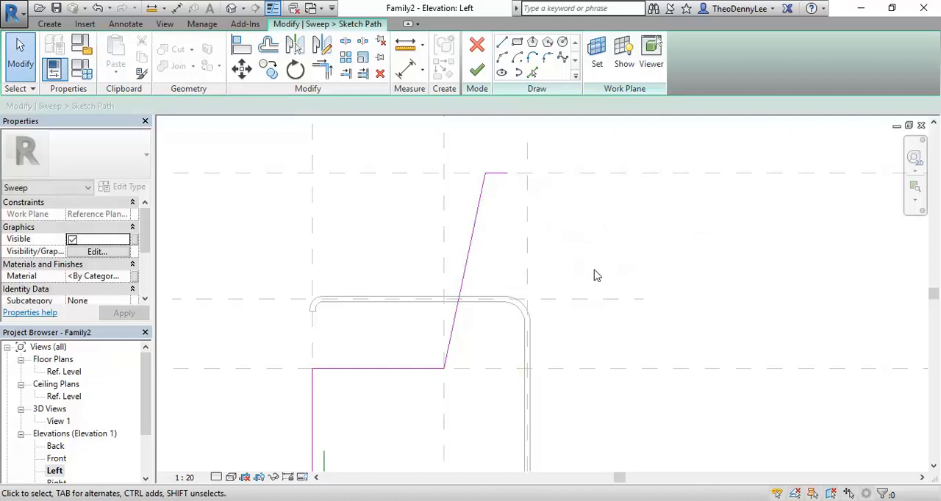
{"action": "left_click", "coordinate": [467, 280]}
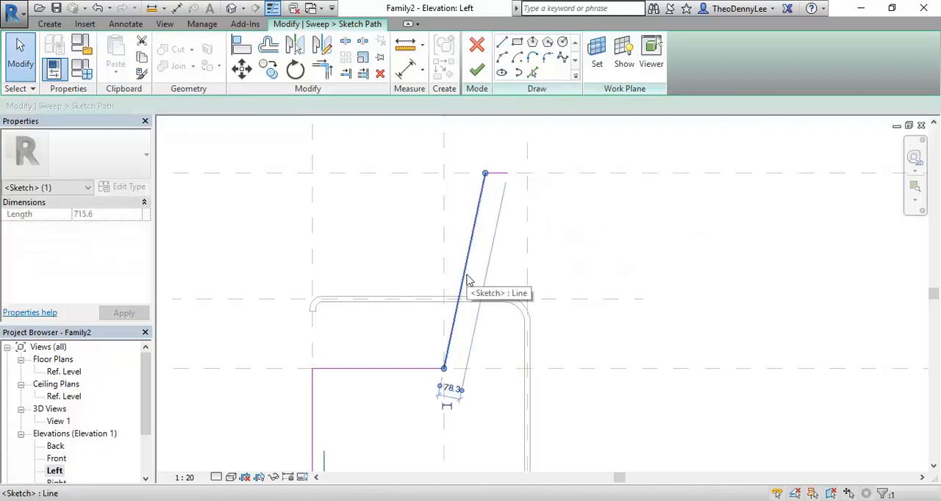
{"action": "left_click", "coordinate": [399, 241]}
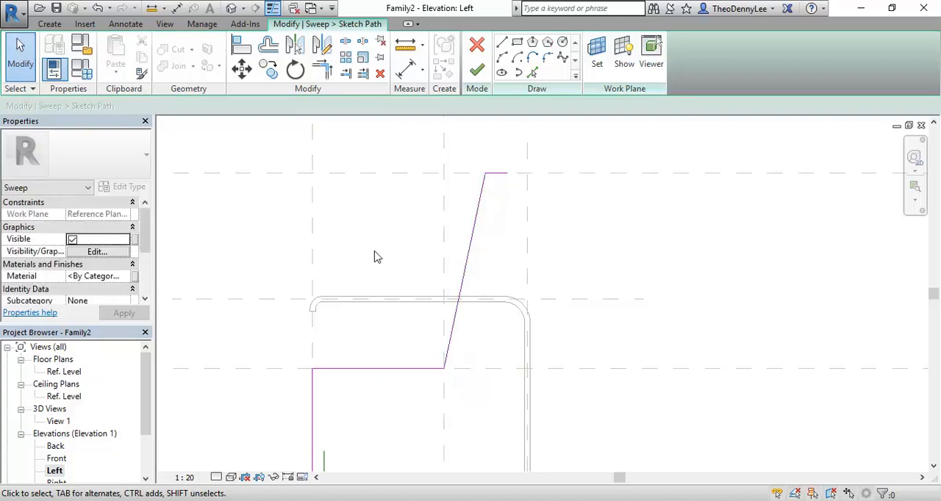
Fillet the sweep path's upper corner between the sloping backrest line and the short horizontal end segment.
{"action": "left_click", "coordinate": [548, 59]}
{"action": "scroll", "coordinate": [506, 143], "scroll_direction": "up", "scroll_amount": 3}
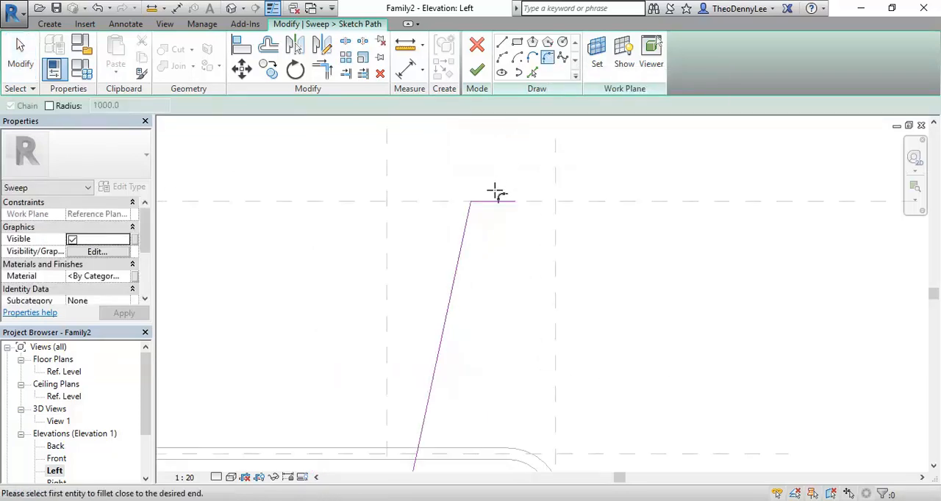
{"action": "left_click", "coordinate": [499, 201]}
{"action": "left_click", "coordinate": [471, 229]}
{"action": "scroll", "coordinate": [478, 213], "scroll_direction": "up", "scroll_amount": 5}
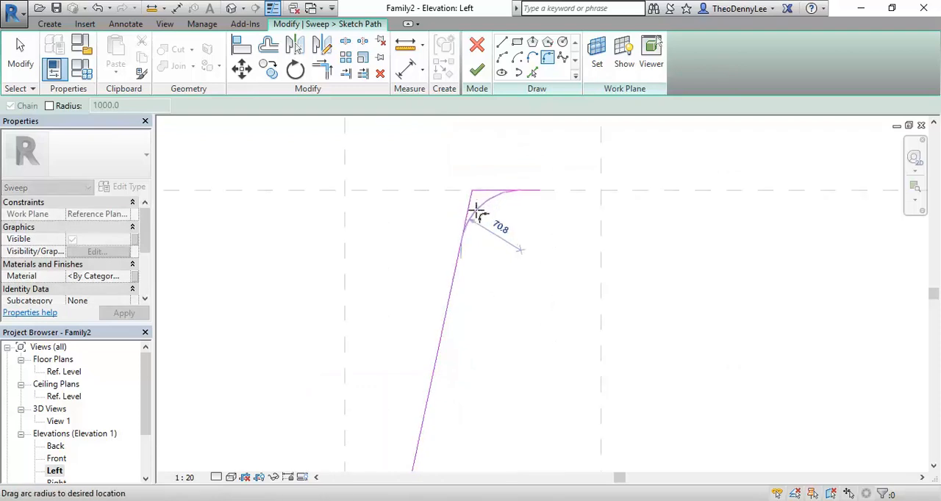
{"action": "left_click", "coordinate": [479, 205]}
Fillet the path corner between the backrest line and the seat line with a radius of about 80 mm.
{"action": "scroll", "coordinate": [460, 224], "scroll_direction": "down", "scroll_amount": 3}
{"action": "middle_click_drag", "start_coordinate": [460, 224], "coordinate": [514, 110]}
{"action": "mouse_move", "coordinate": [470, 333]}
{"action": "middle_mouse_down"}
{"action": "mouse_move", "coordinate": [499, 233]}
{"action": "mouse_move", "coordinate": [529, 193]}
{"action": "middle_mouse_up"}
{"action": "scroll", "coordinate": [529, 196], "scroll_direction": "down", "scroll_amount": 1}
{"action": "left_click", "coordinate": [486, 394]}
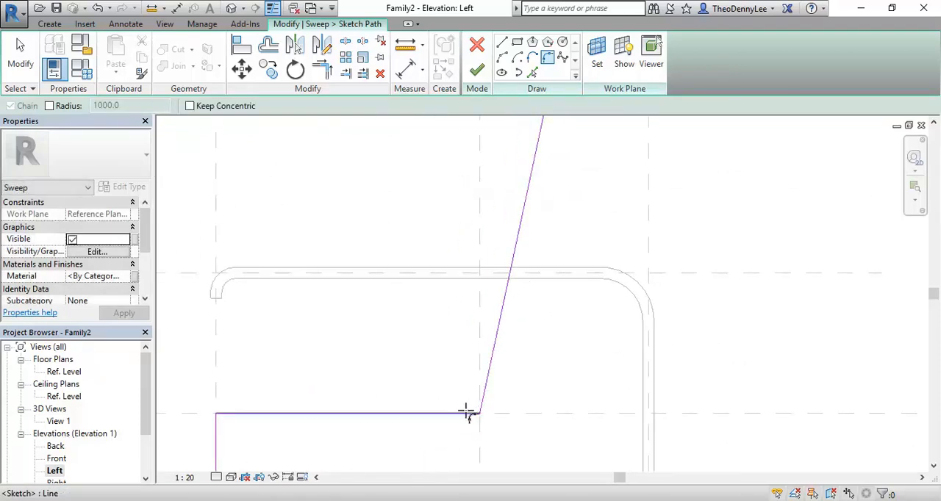
{"action": "left_click", "coordinate": [470, 413]}
{"action": "scroll", "coordinate": [470, 415], "scroll_direction": "up", "scroll_amount": 1}
{"action": "left_click", "coordinate": [468, 411]}
Fillet the front corner of the path where the seat line meets the vertical front line.
{"action": "middle_click_drag", "start_coordinate": [464, 352], "coordinate": [588, 251]}
{"action": "left_click", "coordinate": [336, 316]}
{"action": "left_click", "coordinate": [305, 340]}
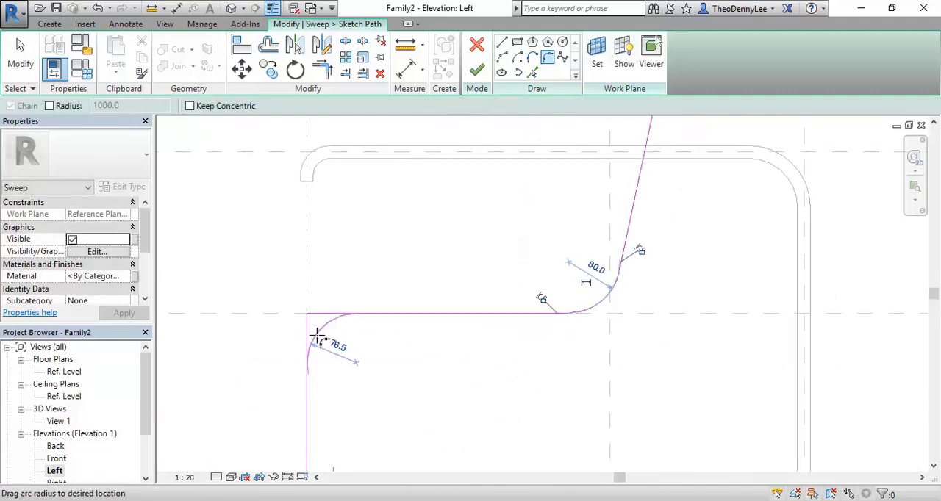
{"action": "left_click", "coordinate": [345, 371]}
Fillet the path's lower front corner beside the blend's open end and finish the path sketch.
{"action": "scroll", "coordinate": [345, 369], "scroll_direction": "down", "scroll_amount": 2}
{"action": "middle_click_drag", "start_coordinate": [335, 452], "coordinate": [325, 225]}
{"action": "scroll", "coordinate": [319, 317], "scroll_direction": "up", "scroll_amount": 3}
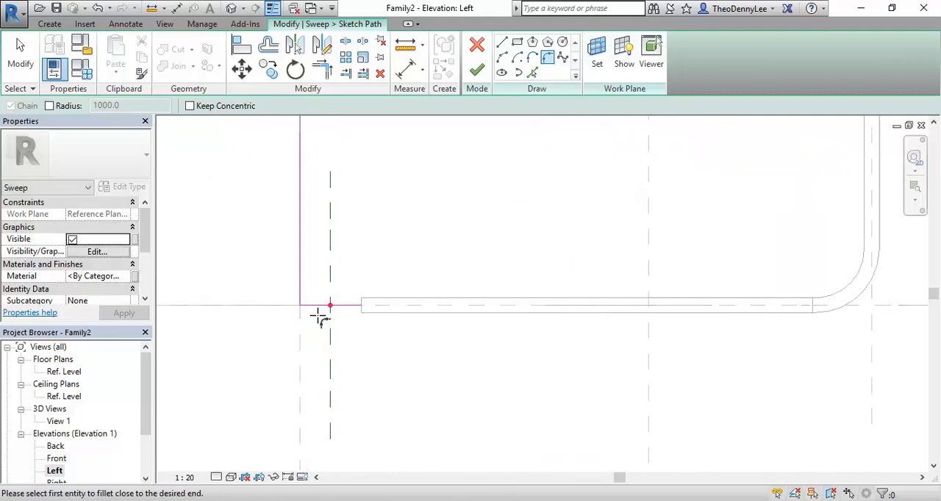
{"action": "left_click", "coordinate": [302, 285]}
{"action": "scroll", "coordinate": [307, 296], "scroll_direction": "up", "scroll_amount": 2}
{"action": "left_click", "coordinate": [311, 309]}
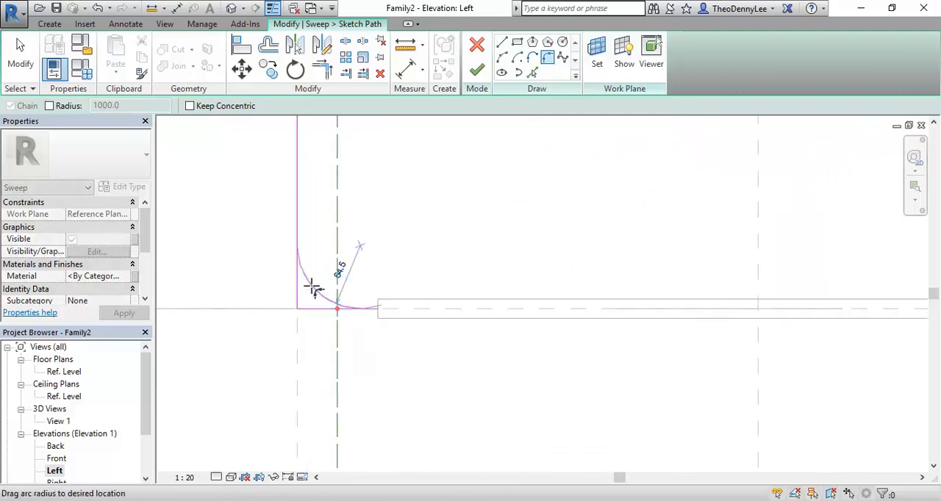
{"action": "scroll", "coordinate": [315, 288], "scroll_direction": "up", "scroll_amount": 1}
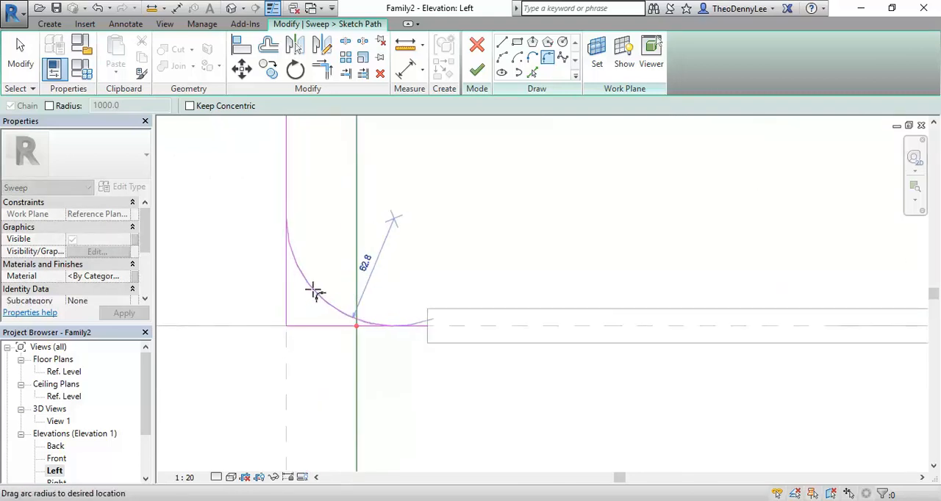
{"action": "left_click", "coordinate": [311, 290]}
{"action": "scroll", "coordinate": [461, 238], "scroll_direction": "down", "scroll_amount": 5}
{"action": "mouse_move", "coordinate": [500, 202]}
{"action": "middle_mouse_down"}
{"action": "mouse_move", "coordinate": [487, 248]}
{"action": "mouse_move", "coordinate": [457, 282]}
{"action": "middle_mouse_up"}
{"action": "scroll", "coordinate": [463, 237], "scroll_direction": "down", "scroll_amount": 1}
{"action": "mouse_move", "coordinate": [469, 244]}
{"action": "middle_mouse_down"}
{"action": "mouse_move", "coordinate": [378, 313]}
{"action": "mouse_move", "coordinate": [357, 378]}
{"action": "mouse_move", "coordinate": [331, 403]}
{"action": "mouse_move", "coordinate": [378, 365]}
{"action": "middle_mouse_up"}
{"action": "scroll", "coordinate": [379, 314], "scroll_direction": "down", "scroll_amount": 1}
{"action": "scroll", "coordinate": [330, 391], "scroll_direction": "down", "scroll_amount": 1}
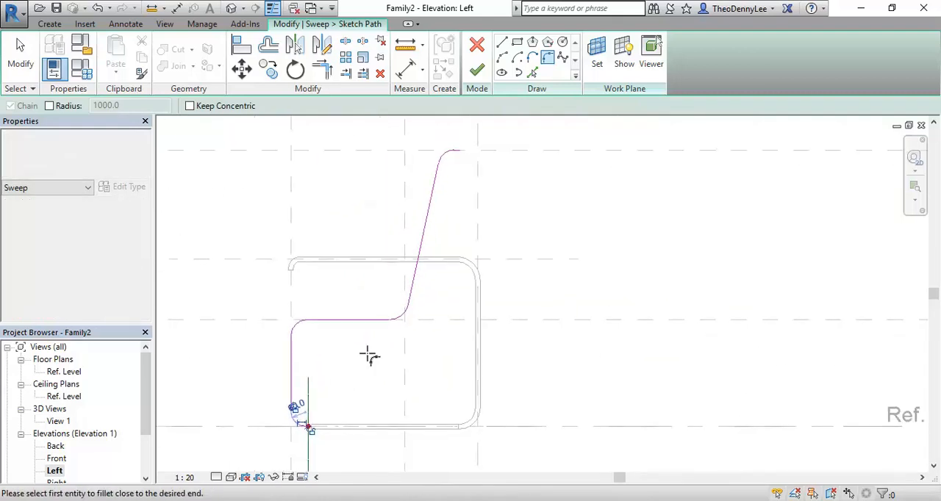
{"action": "left_click", "coordinate": [476, 73]}
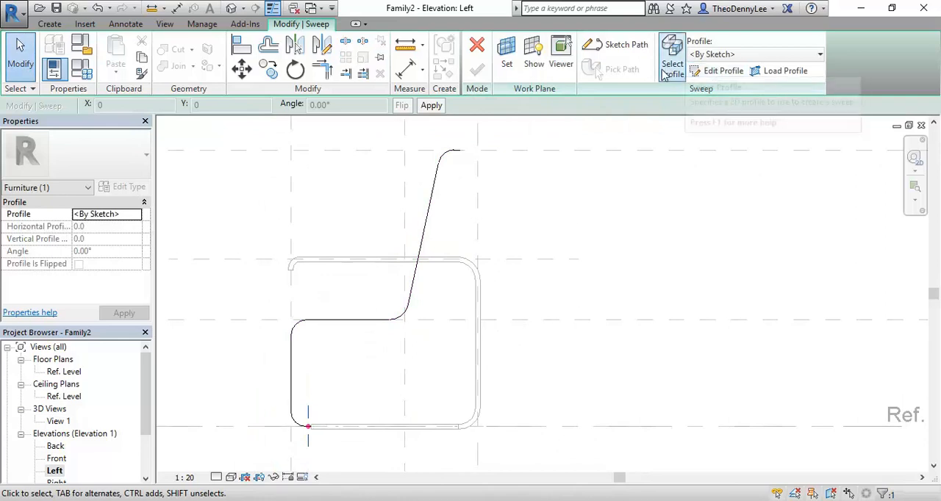
Open the Front elevation as the view for sketching the sweep's profile.
{"action": "scroll", "coordinate": [363, 336], "scroll_direction": "down", "scroll_amount": 1}
{"action": "middle_click_drag", "start_coordinate": [374, 334], "coordinate": [415, 292]}
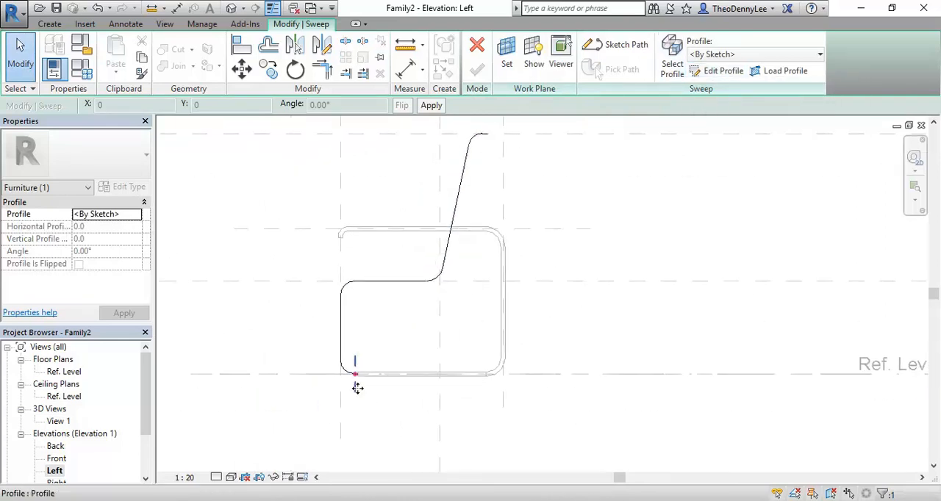
{"action": "left_click", "coordinate": [381, 421]}
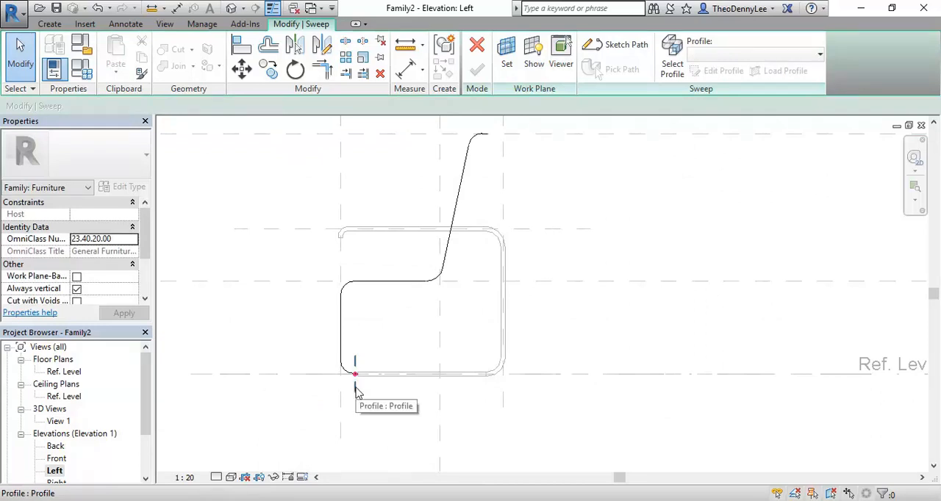
{"action": "left_click", "coordinate": [56, 471]}
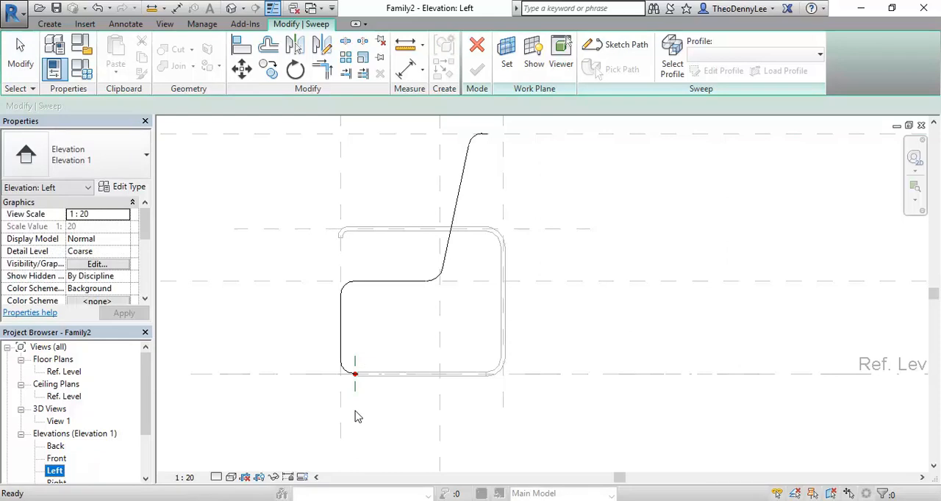
{"action": "left_click", "coordinate": [55, 446]}
{"action": "double_click", "coordinate": [56, 458]}
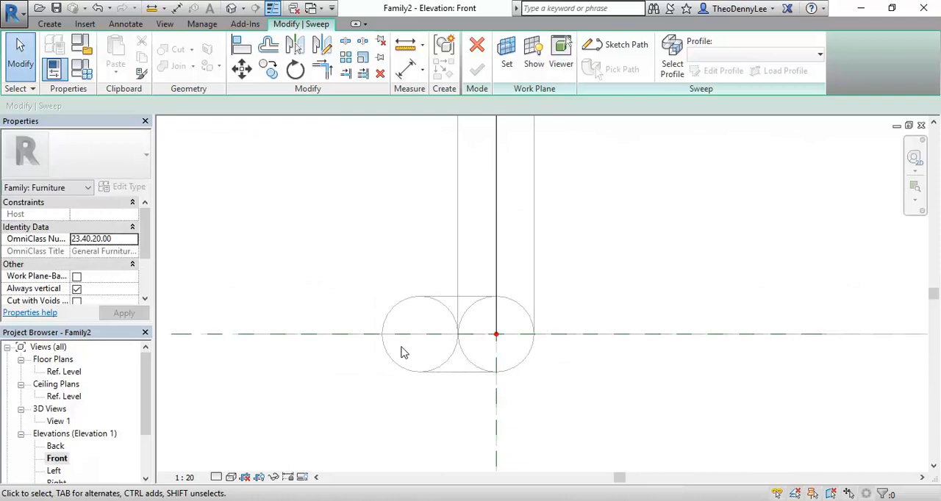
Examine the path and the tube's end circles in the Front elevation, from the floor up to the armrest level.
{"action": "scroll", "coordinate": [422, 257], "scroll_direction": "down", "scroll_amount": 3}
{"action": "middle_click_drag", "start_coordinate": [434, 266], "coordinate": [446, 342]}
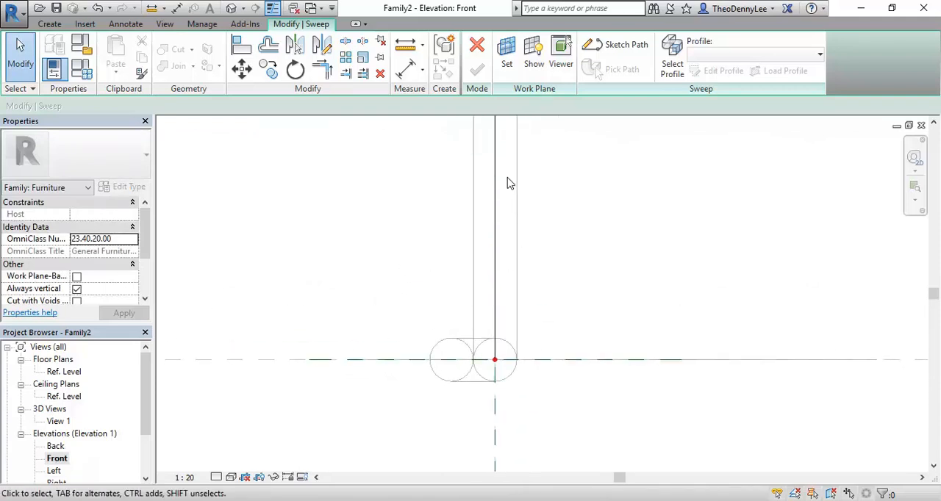
{"action": "scroll", "coordinate": [520, 283], "scroll_direction": "down", "scroll_amount": 5}
{"action": "middle_click_drag", "start_coordinate": [524, 308], "coordinate": [473, 382]}
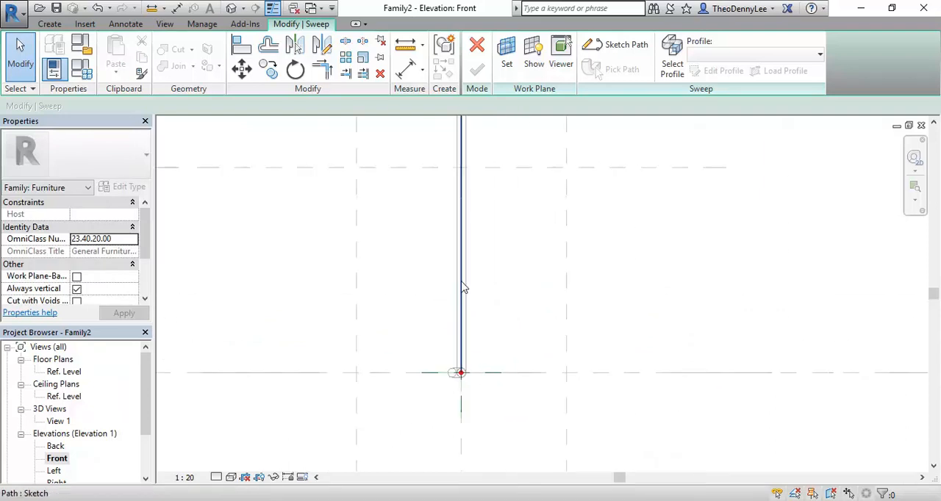
{"action": "scroll", "coordinate": [420, 411], "scroll_direction": "up", "scroll_amount": 3}
{"action": "scroll", "coordinate": [458, 319], "scroll_direction": "up", "scroll_amount": 3}
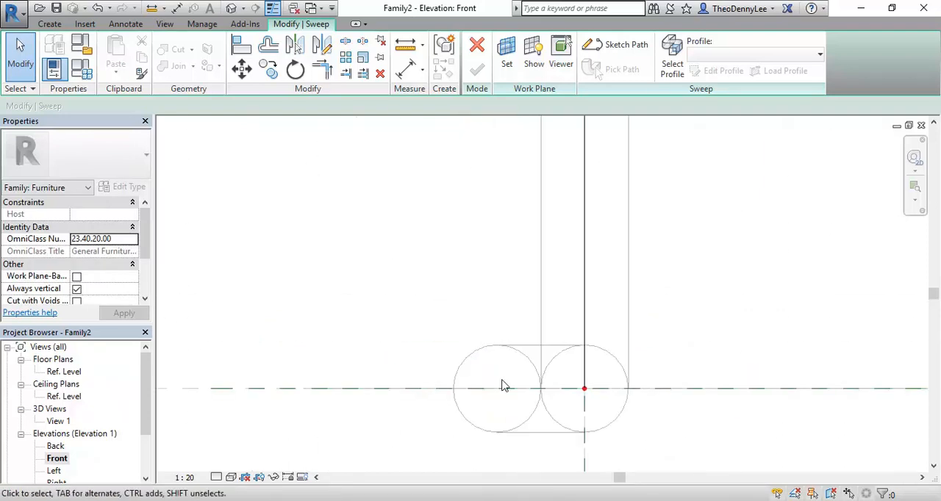
{"action": "middle_click_drag", "start_coordinate": [437, 378], "coordinate": [402, 322]}
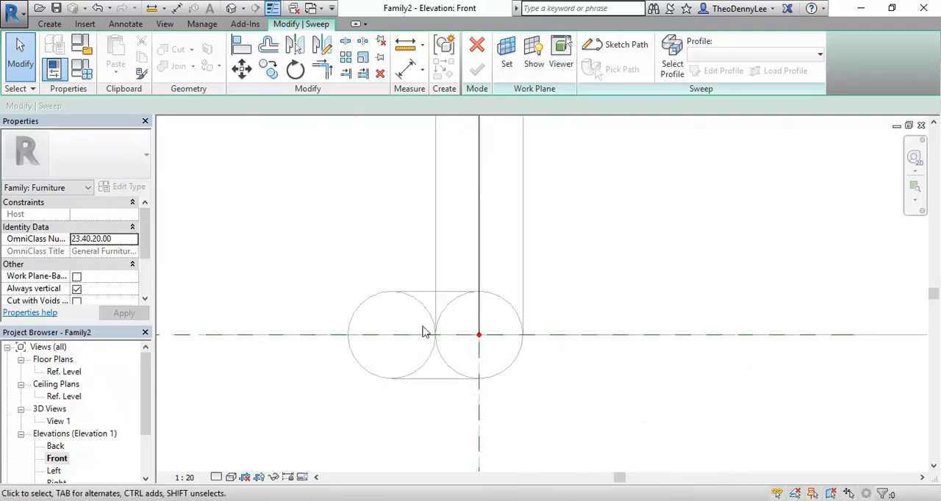
{"action": "scroll", "coordinate": [380, 329], "scroll_direction": "down", "scroll_amount": 3}
{"action": "middle_click_drag", "start_coordinate": [394, 247], "coordinate": [368, 445]}
{"action": "scroll", "coordinate": [383, 309], "scroll_direction": "down", "scroll_amount": 4}
{"action": "middle_click_drag", "start_coordinate": [344, 255], "coordinate": [355, 370]}
{"action": "scroll", "coordinate": [370, 333], "scroll_direction": "up", "scroll_amount": 8}
{"action": "scroll", "coordinate": [432, 368], "scroll_direction": "up", "scroll_amount": 3}
{"action": "middle_click_drag", "start_coordinate": [424, 372], "coordinate": [430, 321]}
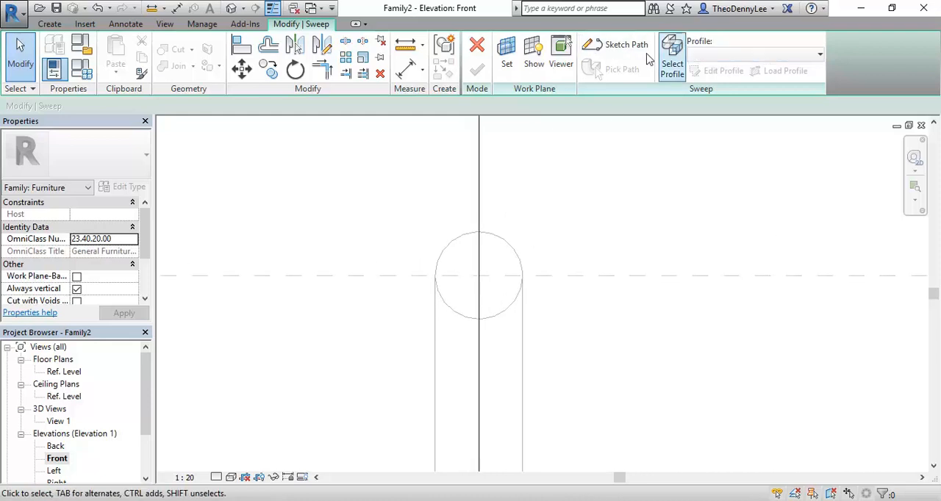
Edit the sweep profile and sketch a 10 mm radius circle over the armrest tube's round outline.
{"action": "left_click", "coordinate": [672, 57]}
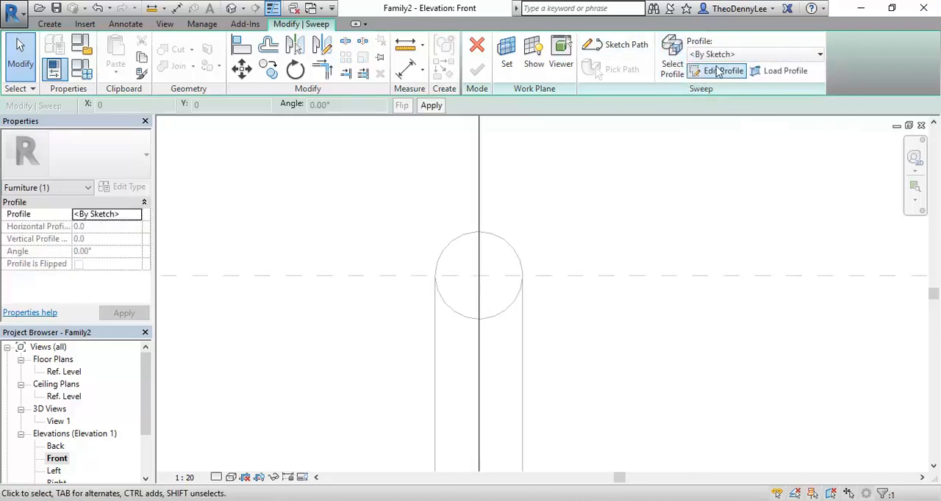
{"action": "left_click", "coordinate": [718, 71]}
{"action": "left_click", "coordinate": [562, 42]}
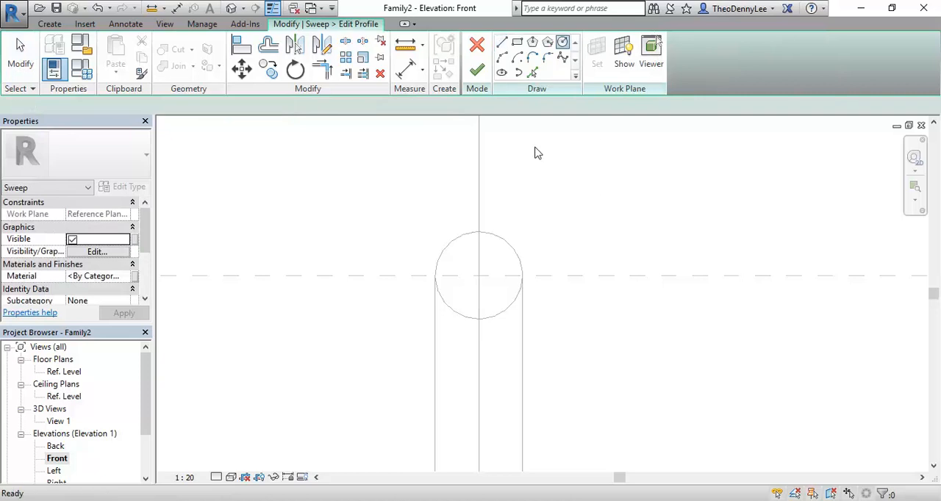
{"action": "left_click", "coordinate": [481, 275]}
{"action": "left_click", "coordinate": [488, 234]}
{"action": "right_click", "coordinate": [401, 163]}
{"action": "left_click", "coordinate": [416, 170]}
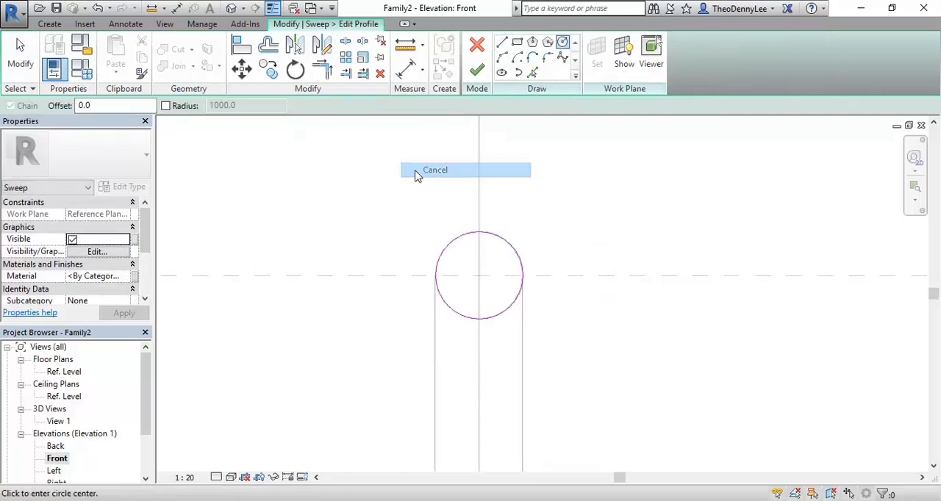
Move the profile circle 20 mm horizontally to the left so it sits tangent to the armrest tube's outline.
{"action": "left_click", "coordinate": [443, 249]}
{"action": "left_click", "coordinate": [242, 68]}
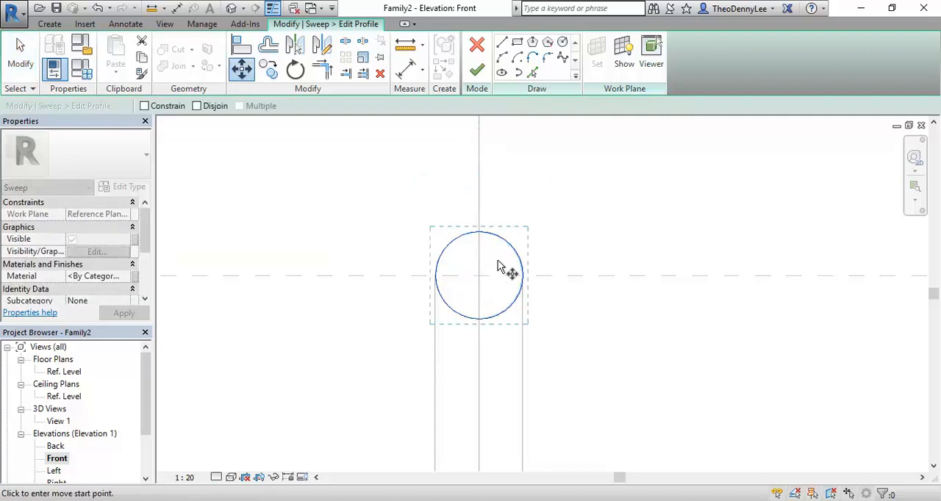
{"action": "left_click", "coordinate": [521, 275]}
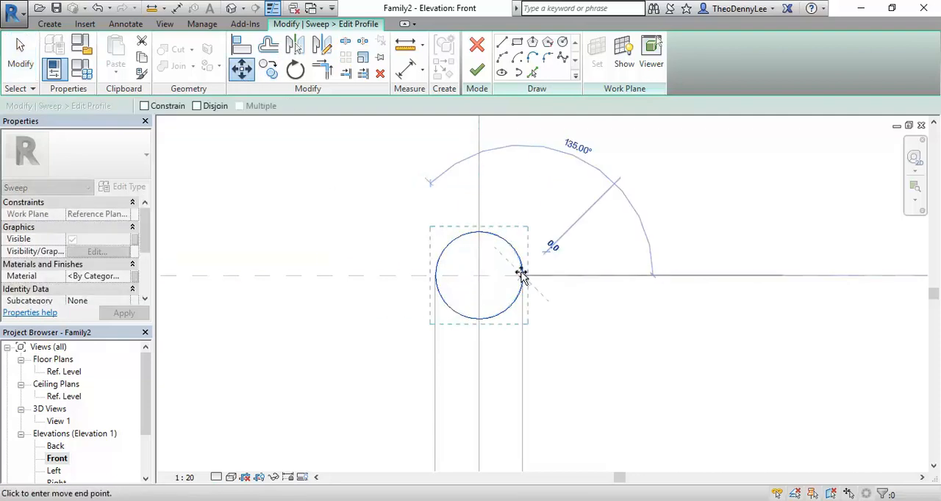
{"action": "left_click", "coordinate": [436, 276]}
{"action": "left_click", "coordinate": [385, 388]}
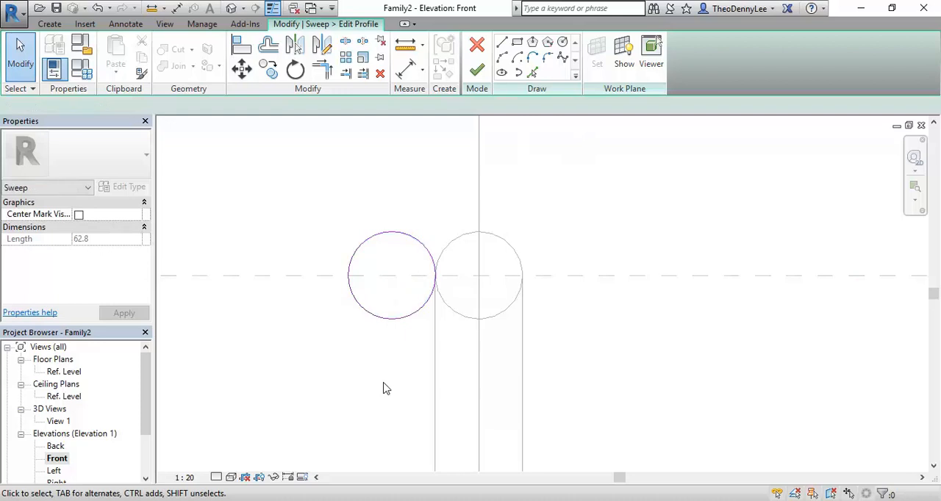
Move the profile circle straight down from the armrest level onto the blend's offset end circle at floor level.
{"action": "scroll", "coordinate": [289, 342], "scroll_direction": "down", "scroll_amount": 3}
{"action": "middle_click_drag", "start_coordinate": [301, 353], "coordinate": [337, 217]}
{"action": "scroll", "coordinate": [342, 227], "scroll_direction": "down", "scroll_amount": 6}
{"action": "mouse_move", "coordinate": [348, 260]}
{"action": "middle_mouse_down"}
{"action": "mouse_move", "coordinate": [343, 288]}
{"action": "mouse_move", "coordinate": [364, 254]}
{"action": "middle_mouse_up"}
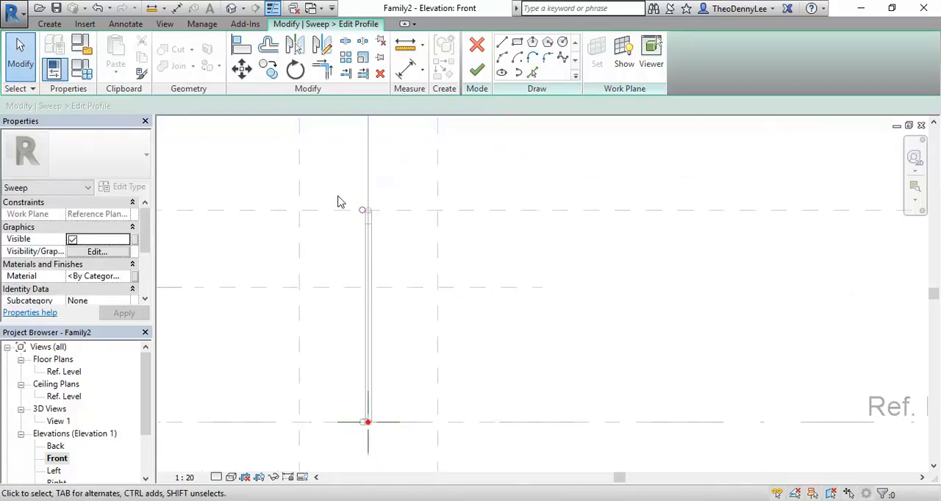
{"action": "scroll", "coordinate": [338, 203], "scroll_direction": "up", "scroll_amount": 5}
{"action": "left_click", "coordinate": [410, 235]}
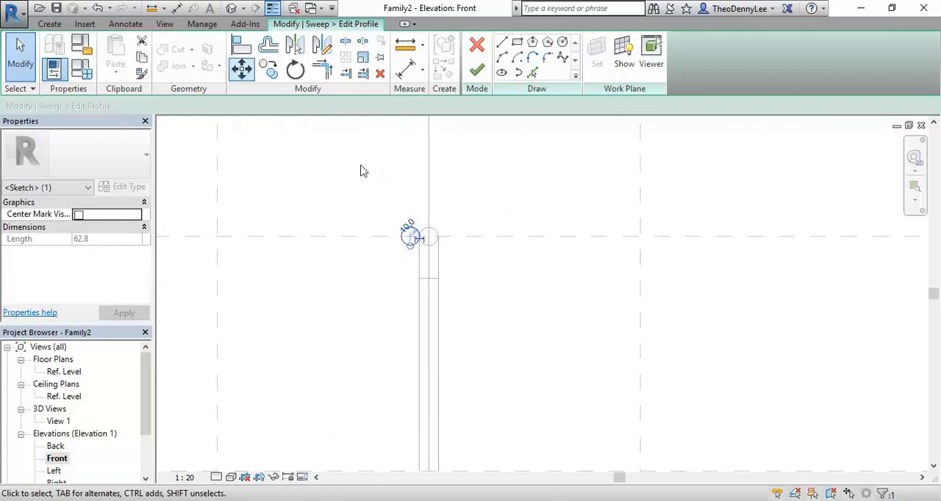
{"action": "left_click", "coordinate": [241, 70]}
{"action": "scroll", "coordinate": [380, 231], "scroll_direction": "up", "scroll_amount": 5}
{"action": "left_click", "coordinate": [477, 284]}
{"action": "scroll", "coordinate": [442, 286], "scroll_direction": "down", "scroll_amount": 5}
{"action": "middle_click_drag", "start_coordinate": [440, 281], "coordinate": [445, 129]}
{"action": "mouse_move", "coordinate": [441, 263]}
{"action": "middle_mouse_down"}
{"action": "mouse_move", "coordinate": [458, 231]}
{"action": "mouse_move", "coordinate": [458, 186]}
{"action": "middle_mouse_up"}
{"action": "scroll", "coordinate": [458, 185], "scroll_direction": "down", "scroll_amount": 2}
{"action": "scroll", "coordinate": [453, 269], "scroll_direction": "up", "scroll_amount": 3}
{"action": "scroll", "coordinate": [462, 247], "scroll_direction": "up", "scroll_amount": 3}
{"action": "left_click", "coordinate": [479, 321]}
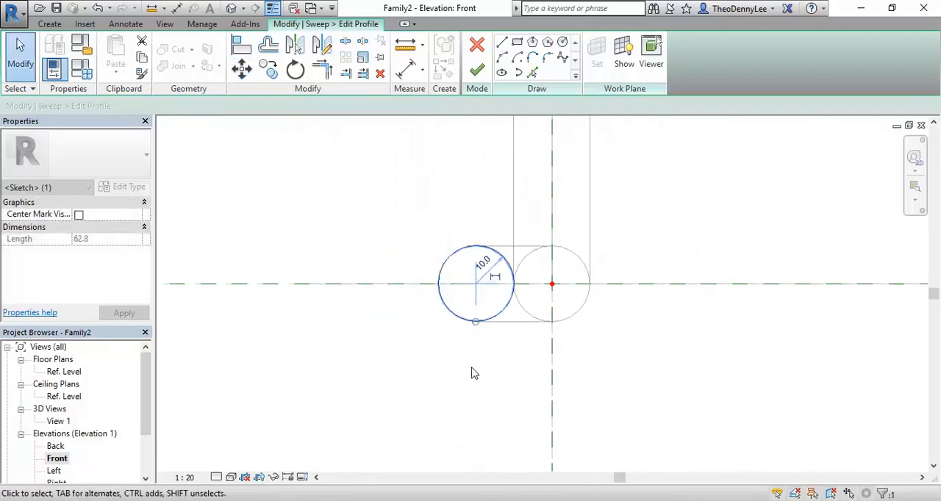
Check the profile circle in 3D View 1, then finish the profile sketch and complete the sweep.
{"action": "double_click", "coordinate": [63, 424]}
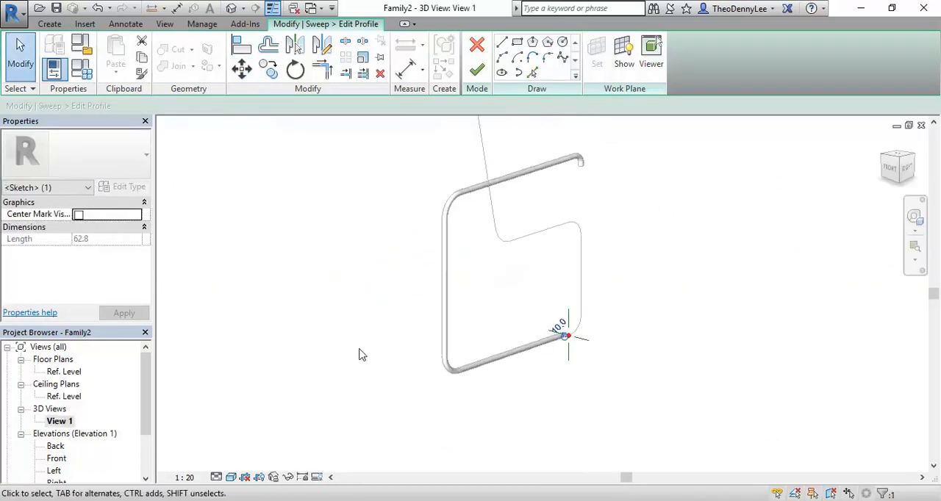
{"action": "left_click", "coordinate": [590, 405]}
{"action": "scroll", "coordinate": [567, 319], "scroll_direction": "up", "scroll_amount": 5}
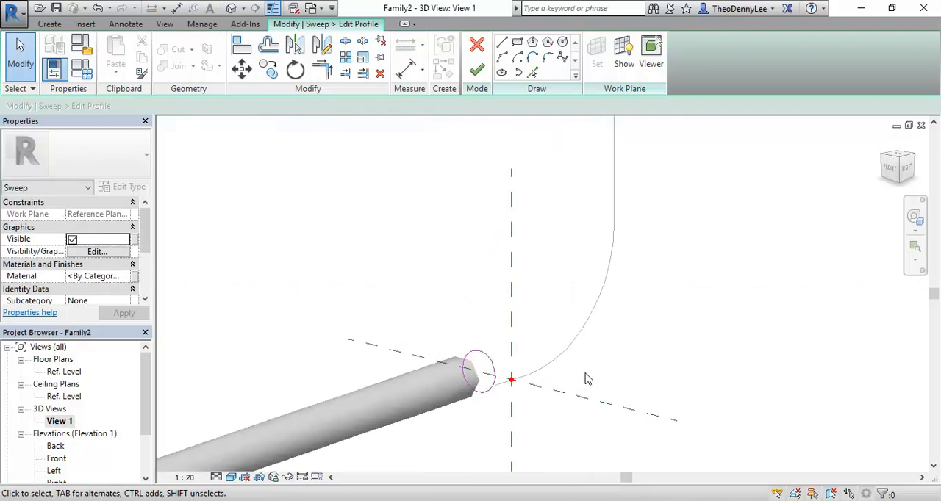
{"action": "scroll", "coordinate": [588, 379], "scroll_direction": "down", "scroll_amount": 5}
{"action": "middle_click_drag", "start_coordinate": [586, 383], "coordinate": [504, 403], "text": "shift"}
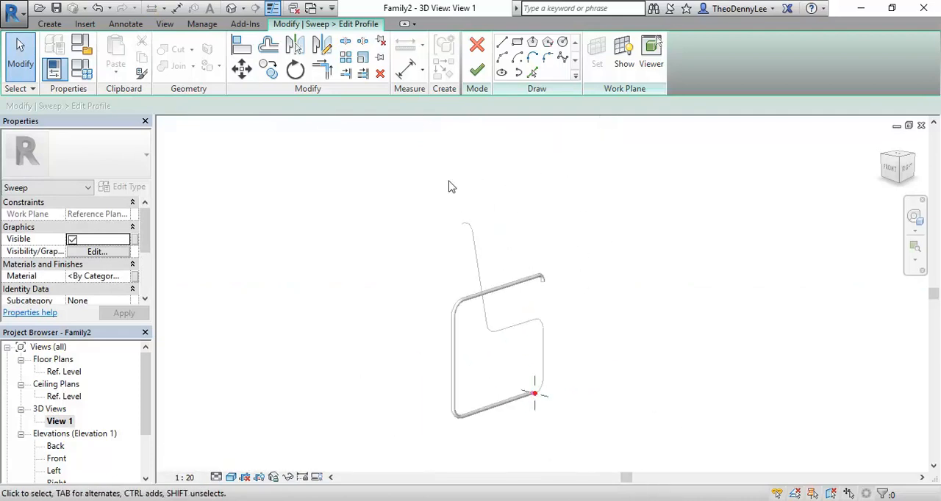
{"action": "left_click", "coordinate": [478, 70]}
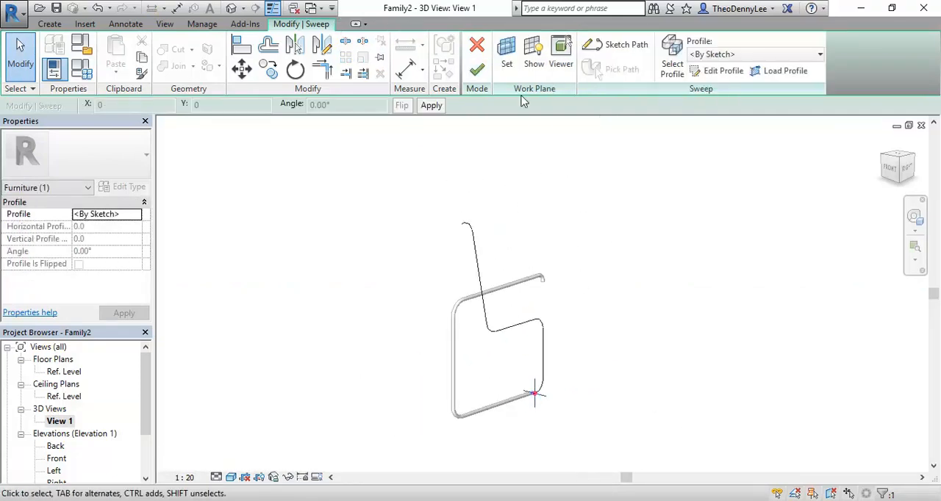
{"action": "left_click", "coordinate": [476, 69]}
{"action": "left_click", "coordinate": [628, 367]}
Examine the completed seat and backrest tube in 3D and compare its top end with the armchair reference photo.
{"action": "scroll", "coordinate": [522, 405], "scroll_direction": "up", "scroll_amount": 5}
{"action": "scroll", "coordinate": [512, 414], "scroll_direction": "down", "scroll_amount": 5}
{"action": "middle_click_drag", "start_coordinate": [541, 397], "coordinate": [754, 275], "text": "shift"}
{"action": "scroll", "coordinate": [715, 283], "scroll_direction": "up", "scroll_amount": 10}
{"action": "middle_click_drag", "start_coordinate": [681, 320], "coordinate": [700, 330]}
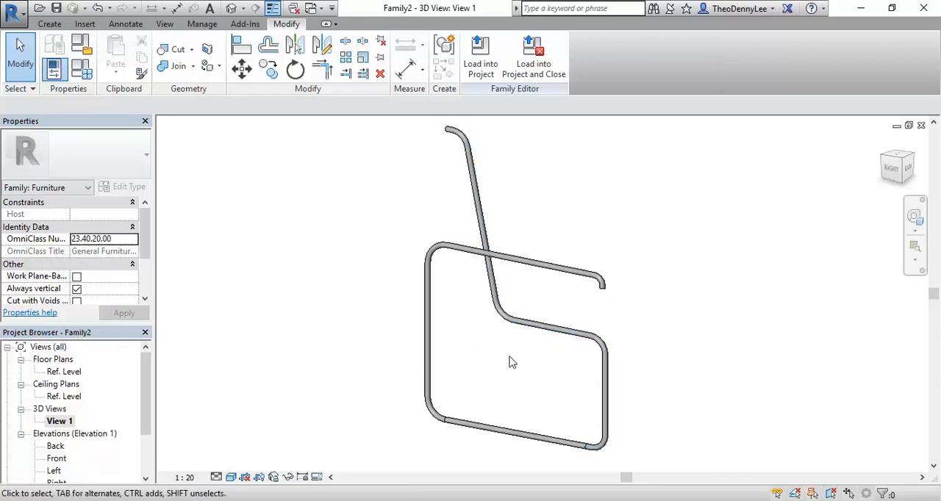
{"action": "left_click", "coordinate": [370, 500]}
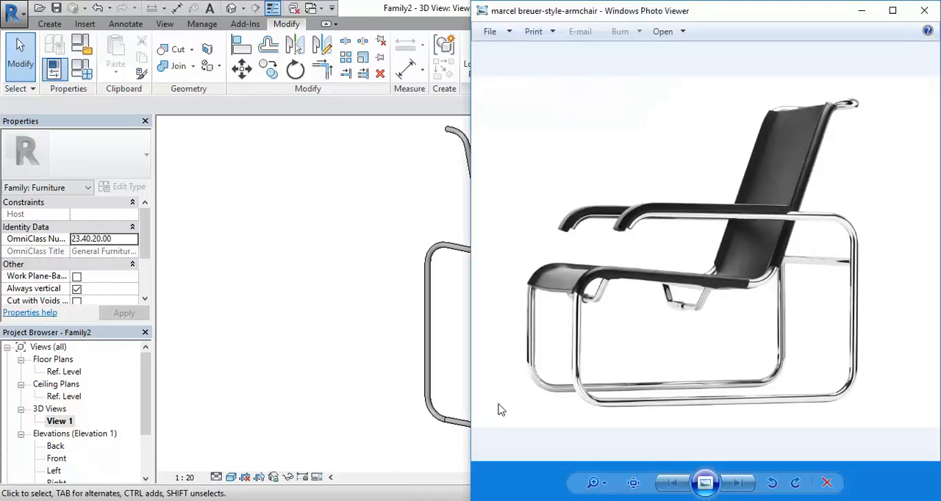
{"action": "left_click", "coordinate": [339, 323]}
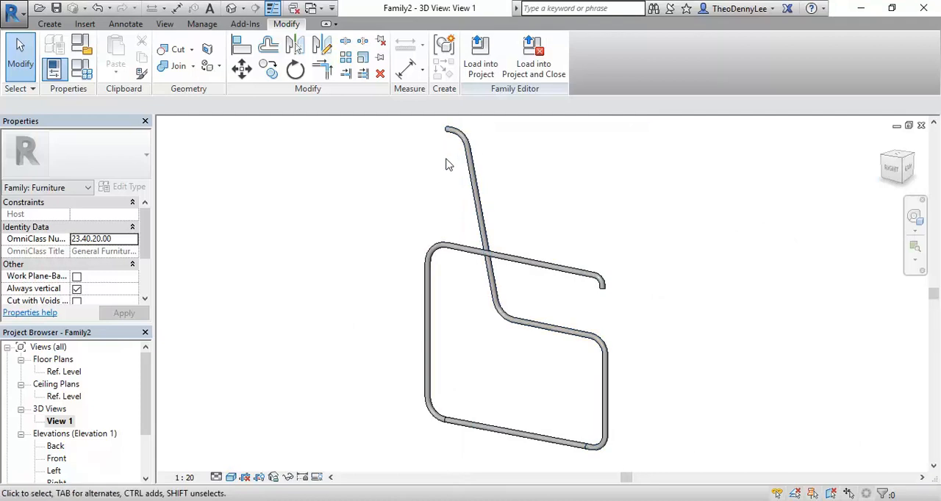
{"action": "key", "text": "alt+Tab"}
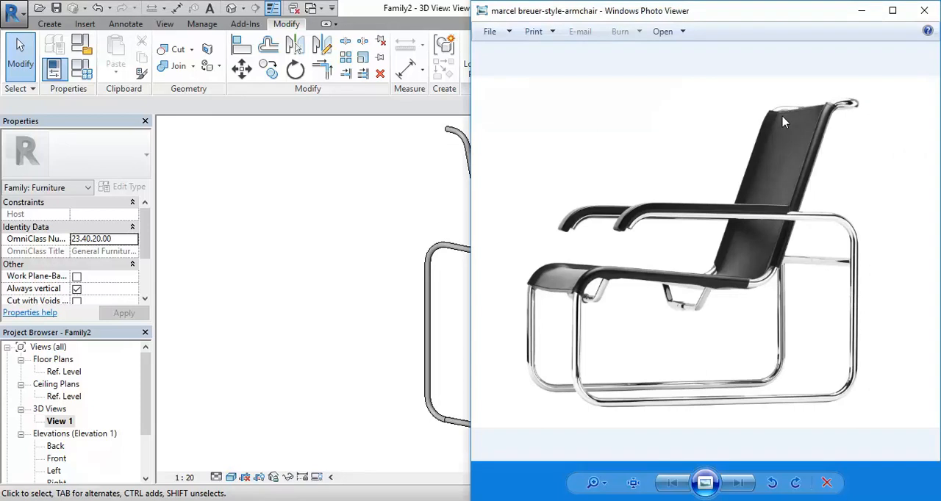
{"action": "left_click", "coordinate": [430, 154]}
{"action": "middle_click_drag", "start_coordinate": [411, 180], "coordinate": [384, 258]}
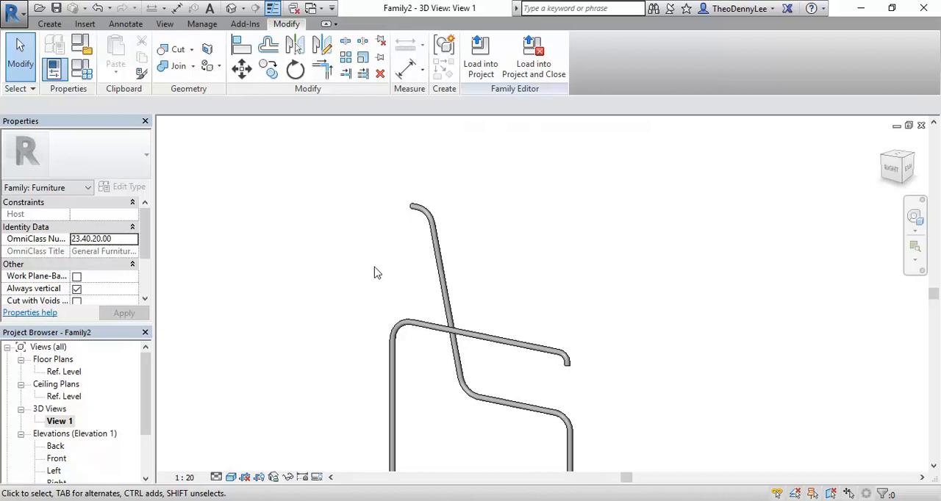
Open the Ref. Level floor plan and examine where the backrest tube ends relative to the reference planes.
{"action": "middle_click_drag", "start_coordinate": [388, 157], "coordinate": [423, 158], "text": "shift"}
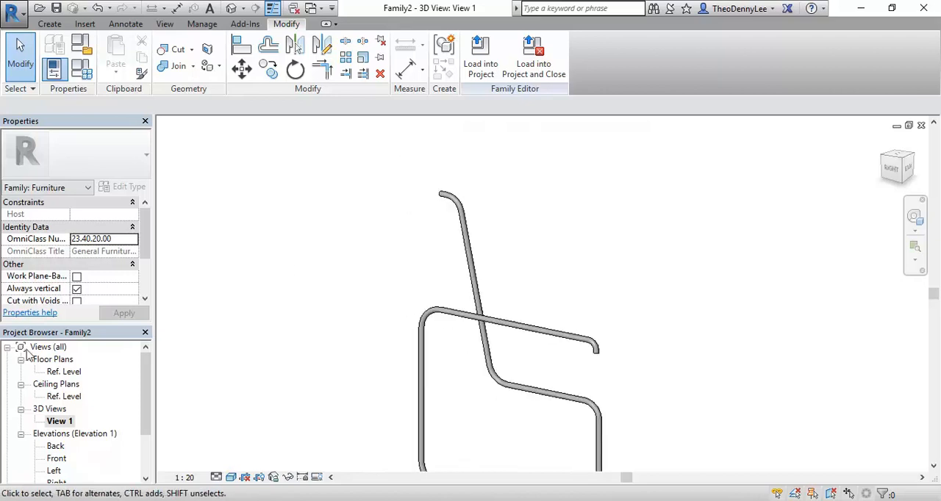
{"action": "double_click", "coordinate": [65, 372]}
{"action": "scroll", "coordinate": [494, 261], "scroll_direction": "down", "scroll_amount": 3}
{"action": "mouse_move", "coordinate": [494, 262]}
{"action": "middle_mouse_down"}
{"action": "mouse_move", "coordinate": [419, 218]}
{"action": "mouse_move", "coordinate": [395, 188]}
{"action": "middle_mouse_up"}
{"action": "scroll", "coordinate": [346, 382], "scroll_direction": "up", "scroll_amount": 3}
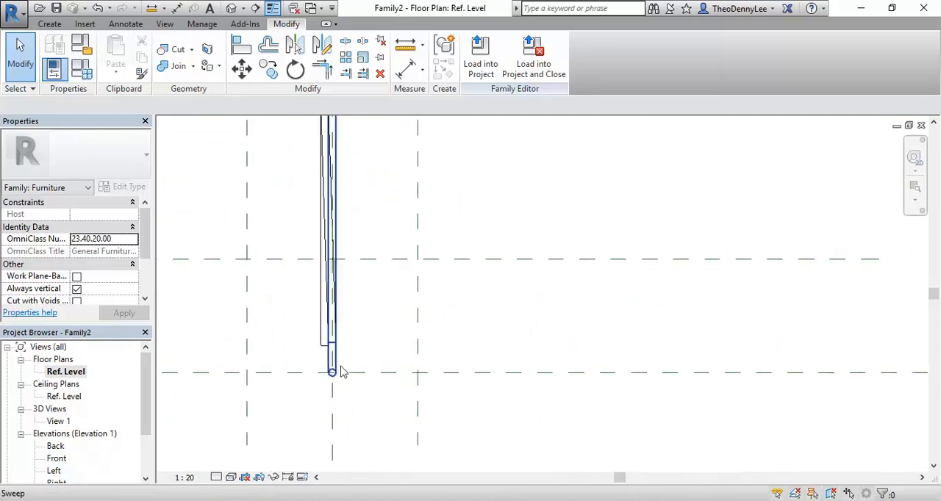
{"action": "scroll", "coordinate": [304, 349], "scroll_direction": "up", "scroll_amount": 1}
{"action": "scroll", "coordinate": [358, 395], "scroll_direction": "down", "scroll_amount": 3}
{"action": "middle_click_drag", "start_coordinate": [349, 379], "coordinate": [551, 350]}
{"action": "scroll", "coordinate": [431, 351], "scroll_direction": "down", "scroll_amount": 2}
{"action": "middle_click_drag", "start_coordinate": [436, 355], "coordinate": [419, 341]}
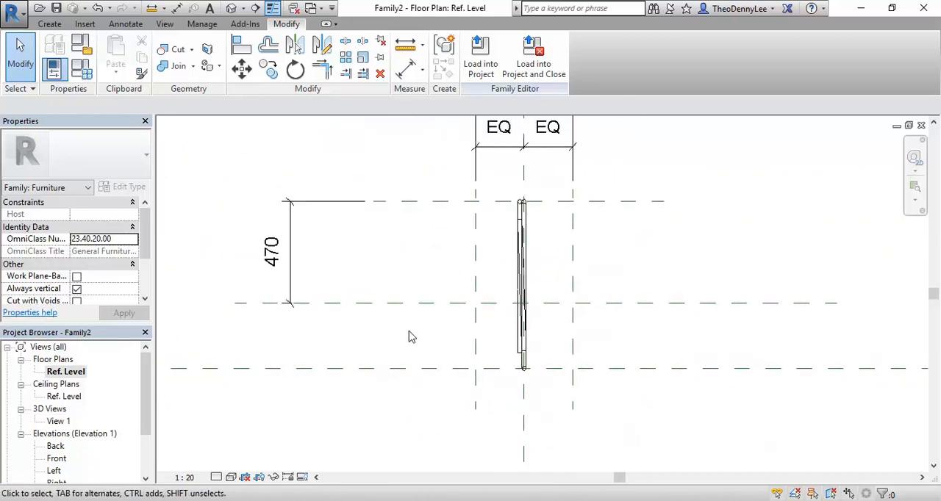
{"action": "scroll", "coordinate": [514, 373], "scroll_direction": "up", "scroll_amount": 2}
{"action": "middle_click_drag", "start_coordinate": [505, 352], "coordinate": [508, 399]}
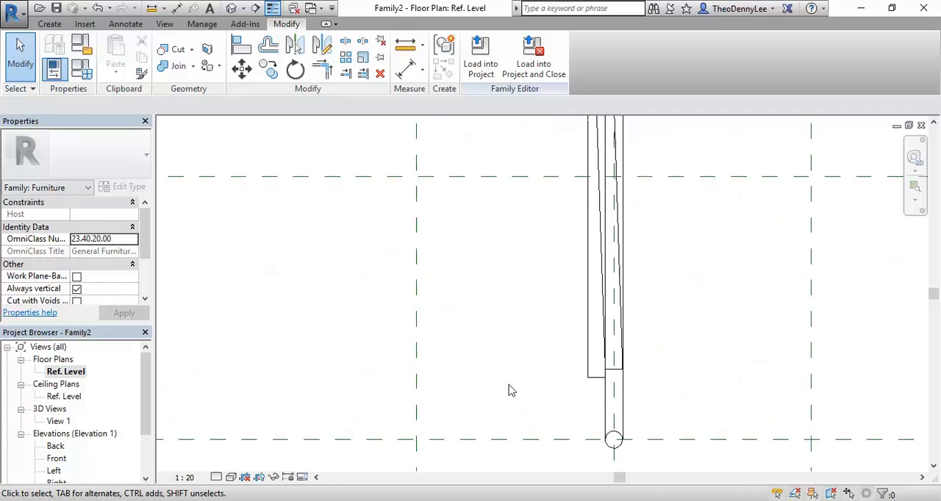
{"action": "scroll", "coordinate": [508, 399], "scroll_direction": "up", "scroll_amount": 2}
Start a sweep and sketch a 71.2 mm path line from the centre of the backrest tube's end perpendicular to the nearby reference plane.
{"action": "left_click", "coordinate": [49, 23]}
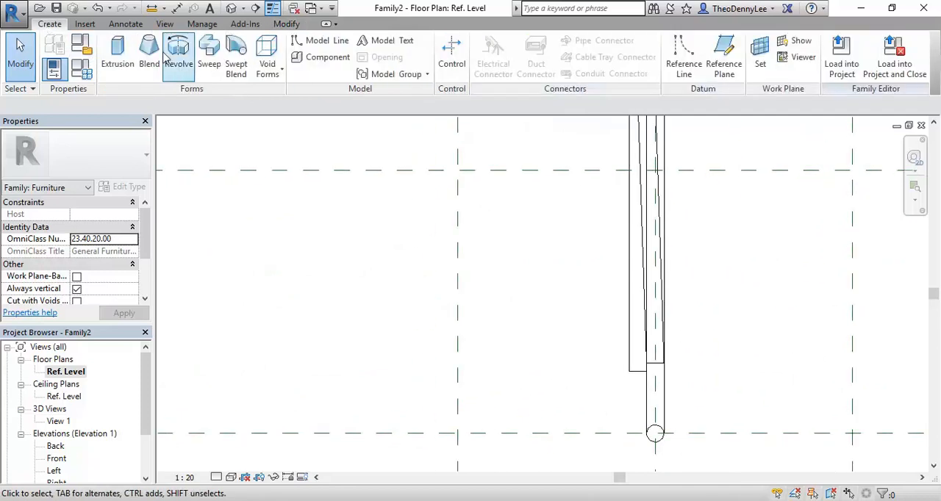
{"action": "left_click", "coordinate": [209, 57]}
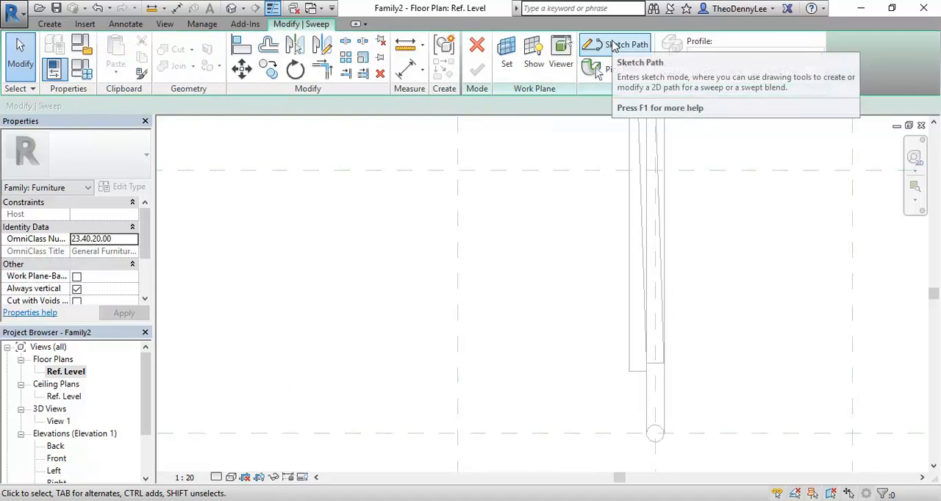
{"action": "left_click", "coordinate": [616, 45]}
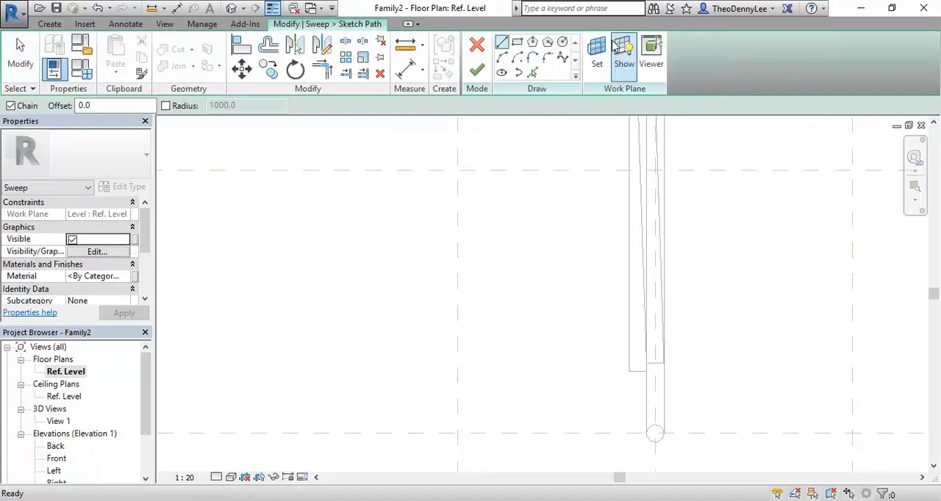
{"action": "middle_click_drag", "start_coordinate": [633, 396], "coordinate": [483, 257]}
{"action": "scroll", "coordinate": [483, 257], "scroll_direction": "up", "scroll_amount": 3}
{"action": "left_click", "coordinate": [488, 217]}
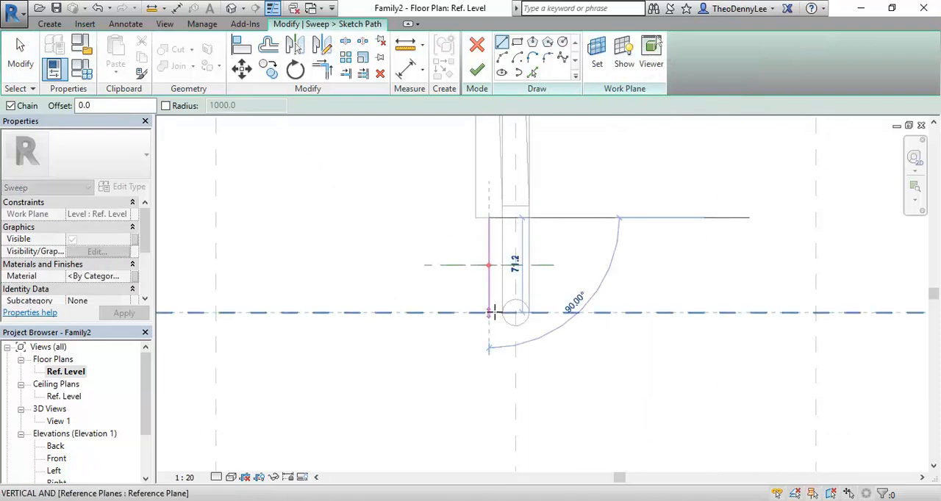
{"action": "scroll", "coordinate": [491, 312], "scroll_direction": "up", "scroll_amount": 3}
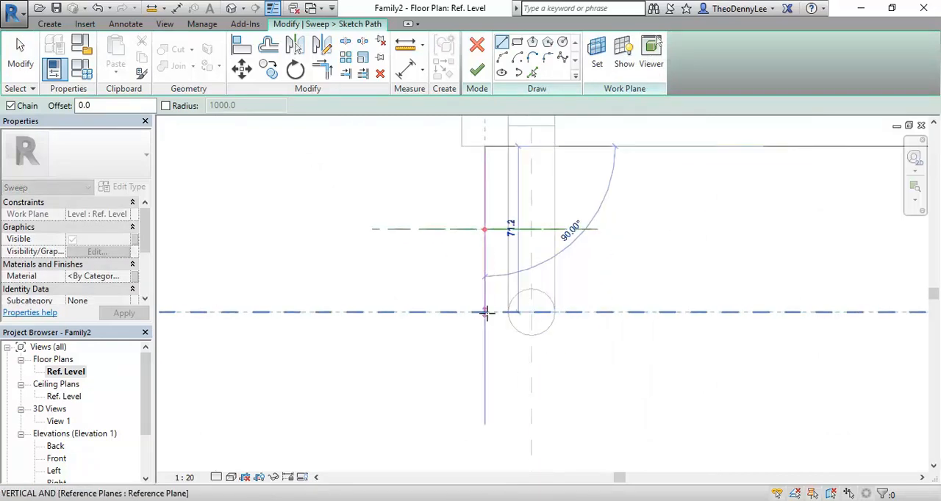
{"action": "left_click", "coordinate": [485, 313]}
Continue the sweep path with a 560 mm line along the reference plane, running away from the tubes, and end the line.
{"action": "scroll", "coordinate": [355, 302], "scroll_direction": "down", "scroll_amount": 4}
{"action": "middle_click_drag", "start_coordinate": [351, 300], "coordinate": [603, 328]}
{"action": "scroll", "coordinate": [478, 320], "scroll_direction": "down", "scroll_amount": 3}
{"action": "middle_click_drag", "start_coordinate": [510, 340], "coordinate": [557, 386]}
{"action": "scroll", "coordinate": [431, 377], "scroll_direction": "down", "scroll_amount": 2}
{"action": "middle_click_drag", "start_coordinate": [431, 383], "coordinate": [461, 388]}
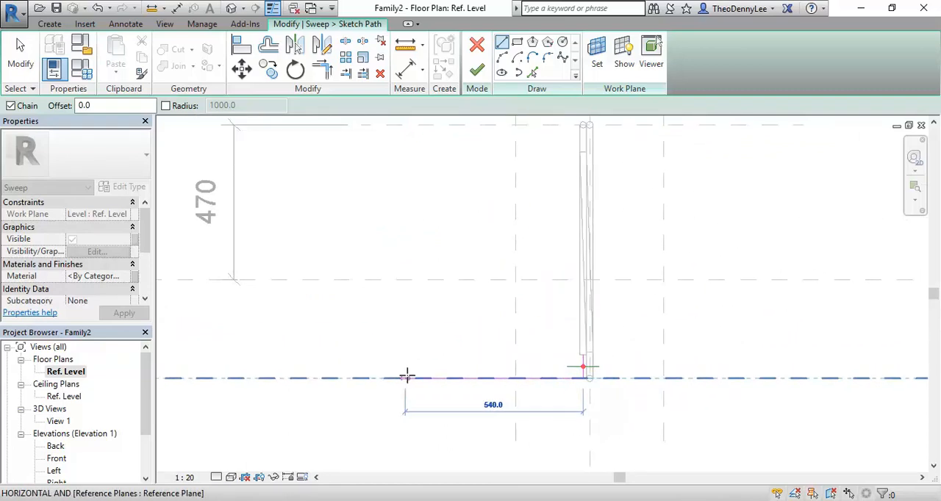
{"action": "left_click", "coordinate": [399, 379]}
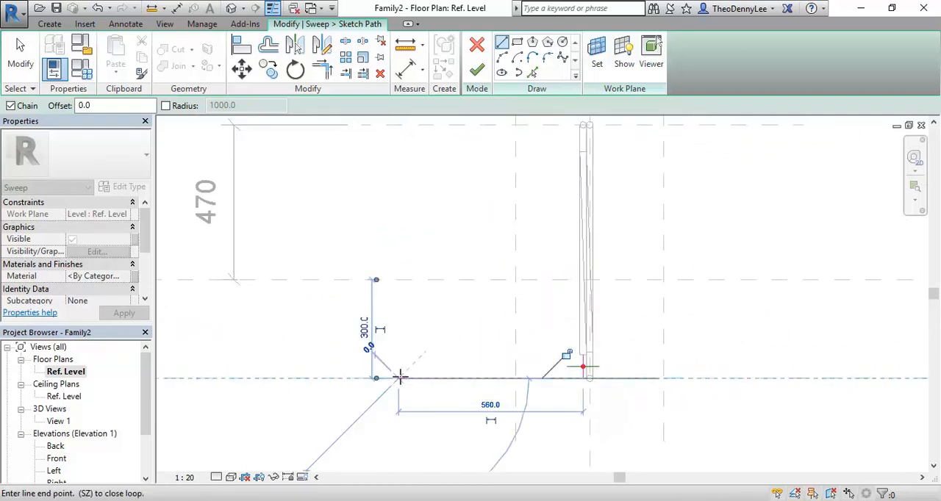
{"action": "right_click", "coordinate": [408, 209]}
{"action": "left_click", "coordinate": [441, 223]}
Shorten the path's long line so its free end lies on the nearer vertical reference plane.
{"action": "scroll", "coordinate": [457, 353], "scroll_direction": "down", "scroll_amount": 2}
{"action": "scroll", "coordinate": [441, 316], "scroll_direction": "down", "scroll_amount": 2}
{"action": "middle_click_drag", "start_coordinate": [434, 296], "coordinate": [457, 338]}
{"action": "scroll", "coordinate": [452, 332], "scroll_direction": "up", "scroll_amount": 2}
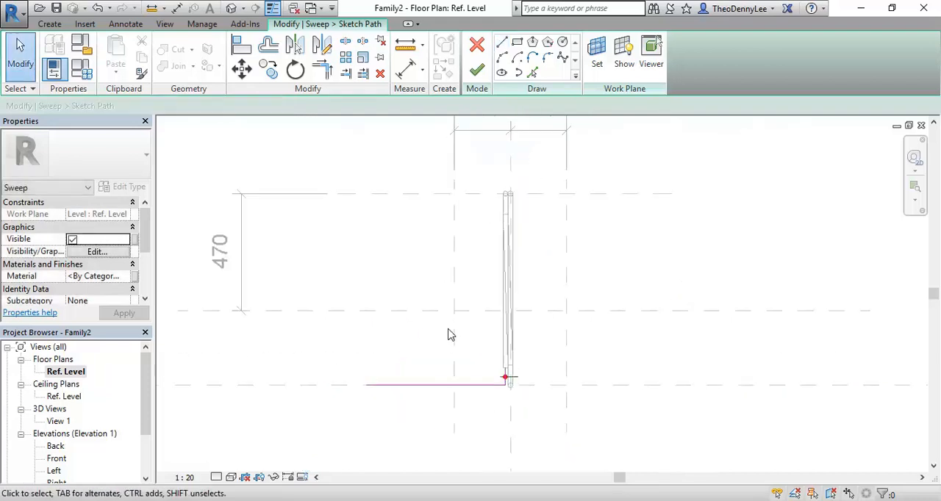
{"action": "scroll", "coordinate": [397, 388], "scroll_direction": "up", "scroll_amount": 1}
{"action": "left_click", "coordinate": [377, 385]}
{"action": "mouse_move", "coordinate": [377, 388]}
{"action": "left_mouse_down"}
{"action": "mouse_move", "coordinate": [357, 384]}
{"action": "mouse_move", "coordinate": [509, 383]}
{"action": "left_mouse_up"}
{"action": "left_click", "coordinate": [427, 336]}
Round the corner between the two path lines with a fillet arc of about 57 mm radius.
{"action": "scroll", "coordinate": [426, 330], "scroll_direction": "down", "scroll_amount": 2}
{"action": "middle_click_drag", "start_coordinate": [425, 328], "coordinate": [417, 358]}
{"action": "scroll", "coordinate": [467, 434], "scroll_direction": "up", "scroll_amount": 1}
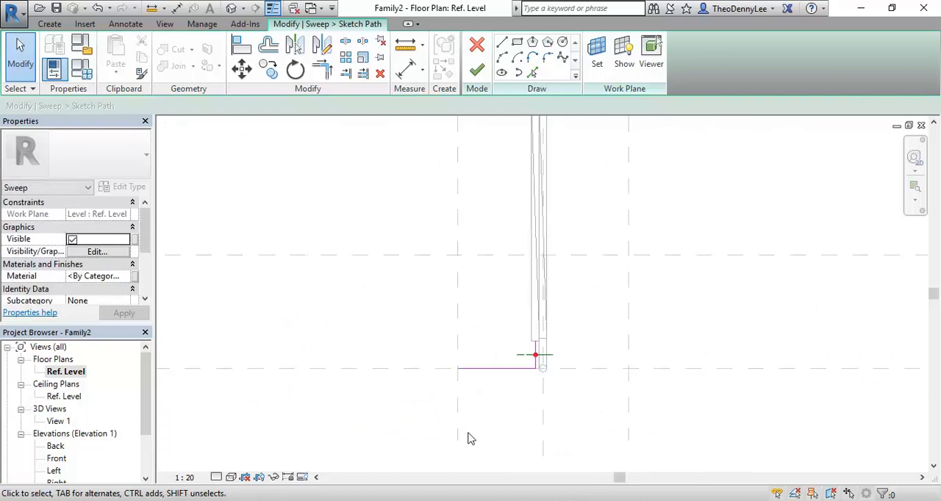
{"action": "scroll", "coordinate": [491, 366], "scroll_direction": "up", "scroll_amount": 1}
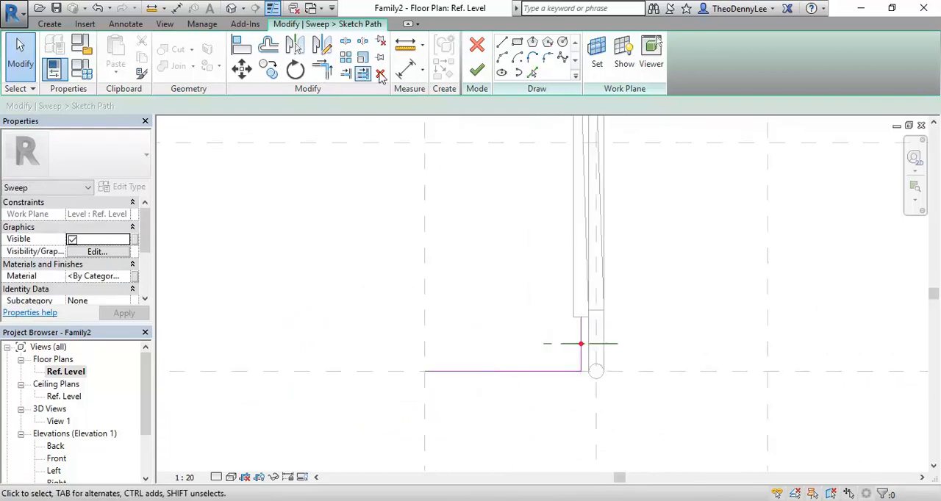
{"action": "left_click", "coordinate": [548, 58]}
{"action": "left_click", "coordinate": [581, 355]}
{"action": "left_click", "coordinate": [561, 371]}
{"action": "scroll", "coordinate": [558, 358], "scroll_direction": "up", "scroll_amount": 4}
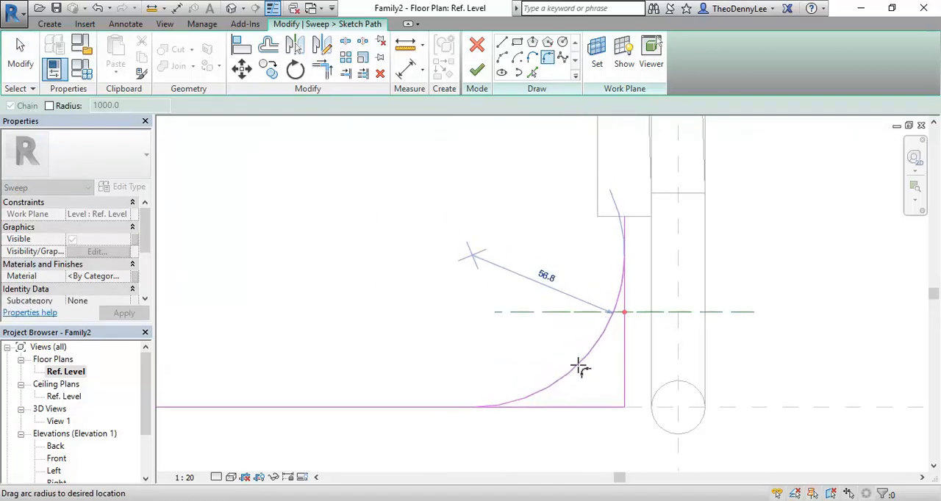
{"action": "left_click", "coordinate": [580, 370]}
{"action": "right_click", "coordinate": [405, 221]}
{"action": "left_click", "coordinate": [436, 243]}
Check the sweep path in the Front elevation and finish the path sketch.
{"action": "scroll", "coordinate": [430, 261], "scroll_direction": "down", "scroll_amount": 4}
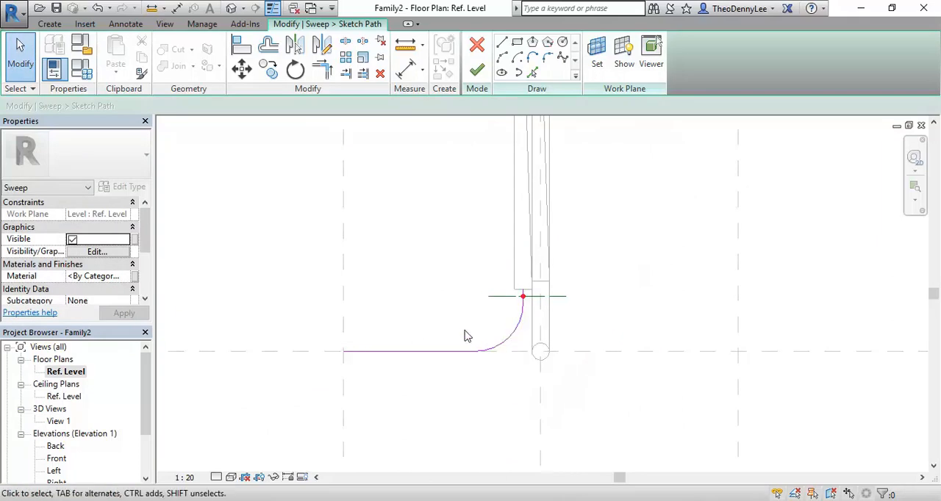
{"action": "left_click", "coordinate": [55, 473]}
{"action": "double_click", "coordinate": [53, 473]}
{"action": "double_click", "coordinate": [59, 458]}
{"action": "scroll", "coordinate": [434, 280], "scroll_direction": "down", "scroll_amount": 3}
{"action": "mouse_move", "coordinate": [435, 279]}
{"action": "middle_mouse_down"}
{"action": "mouse_move", "coordinate": [539, 332]}
{"action": "mouse_move", "coordinate": [527, 372]}
{"action": "mouse_move", "coordinate": [628, 414]}
{"action": "middle_mouse_up"}
{"action": "scroll", "coordinate": [602, 398], "scroll_direction": "up", "scroll_amount": 3}
{"action": "middle_click_drag", "start_coordinate": [515, 383], "coordinate": [596, 419]}
{"action": "scroll", "coordinate": [535, 399], "scroll_direction": "up", "scroll_amount": 2}
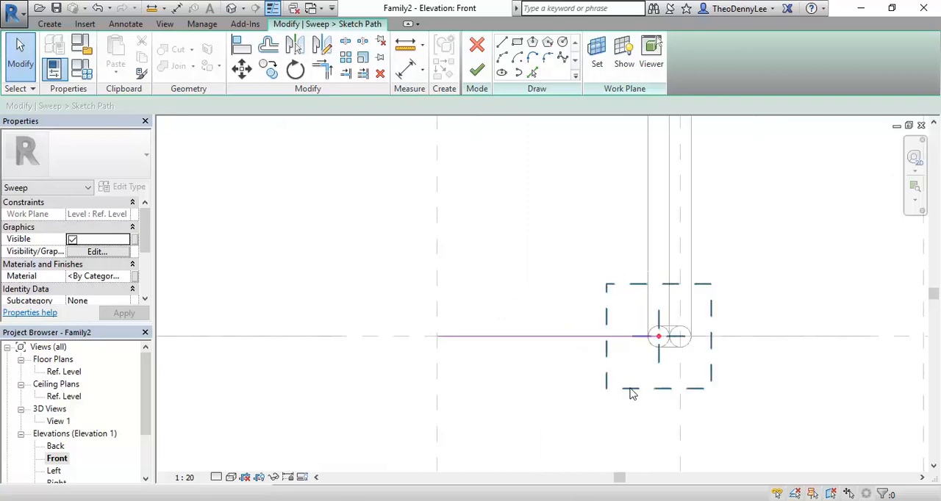
{"action": "scroll", "coordinate": [542, 215], "scroll_direction": "down", "scroll_amount": 6}
{"action": "middle_click_drag", "start_coordinate": [537, 218], "coordinate": [500, 366]}
{"action": "middle_click_drag", "start_coordinate": [494, 293], "coordinate": [508, 370]}
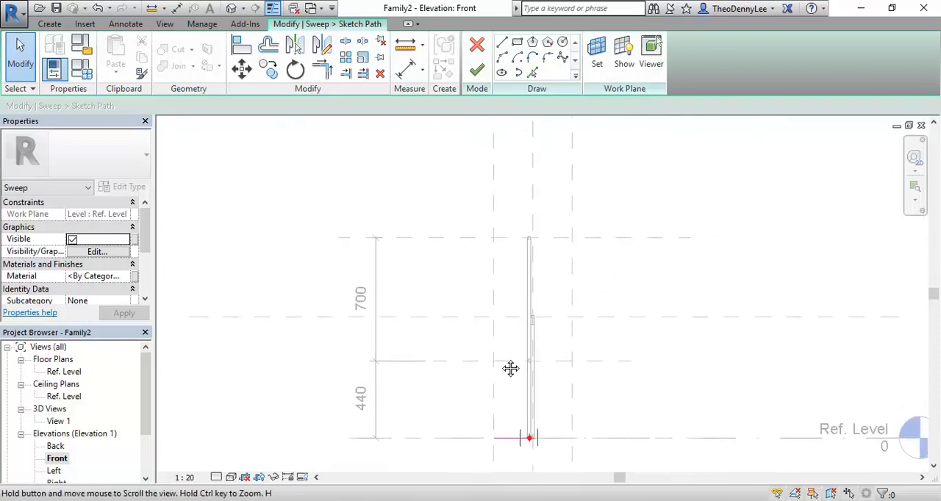
{"action": "left_click", "coordinate": [476, 69]}
Sketch a 10 mm radius profile circle matching the backrest tube's end circle, then finish the profile and complete the sweep.
{"action": "scroll", "coordinate": [519, 237], "scroll_direction": "up", "scroll_amount": 6}
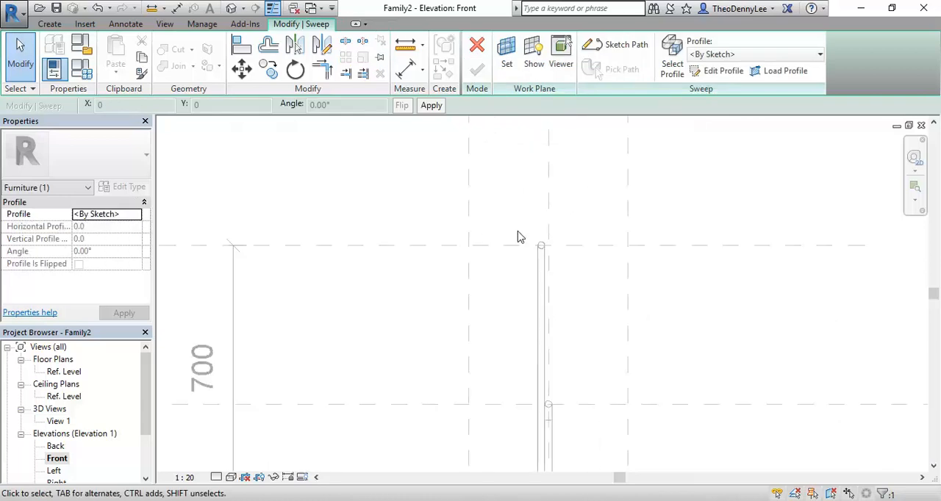
{"action": "left_click", "coordinate": [723, 73]}
{"action": "left_click", "coordinate": [563, 41]}
{"action": "scroll", "coordinate": [576, 284], "scroll_direction": "up", "scroll_amount": 4}
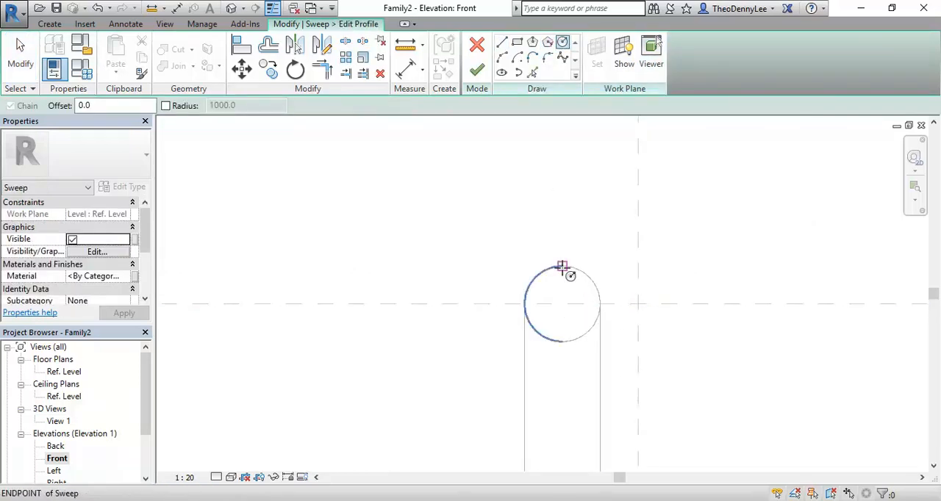
{"action": "scroll", "coordinate": [562, 304], "scroll_direction": "up", "scroll_amount": 2}
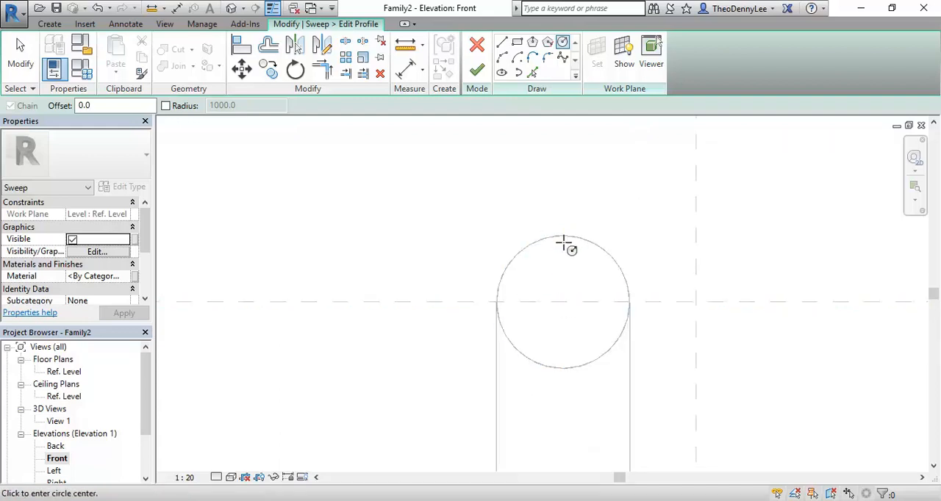
{"action": "left_click", "coordinate": [563, 302]}
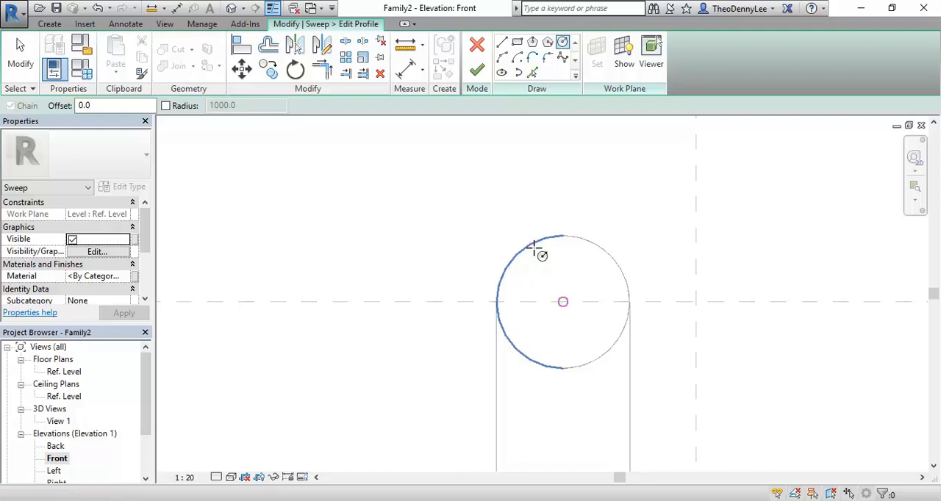
{"action": "left_click", "coordinate": [562, 236]}
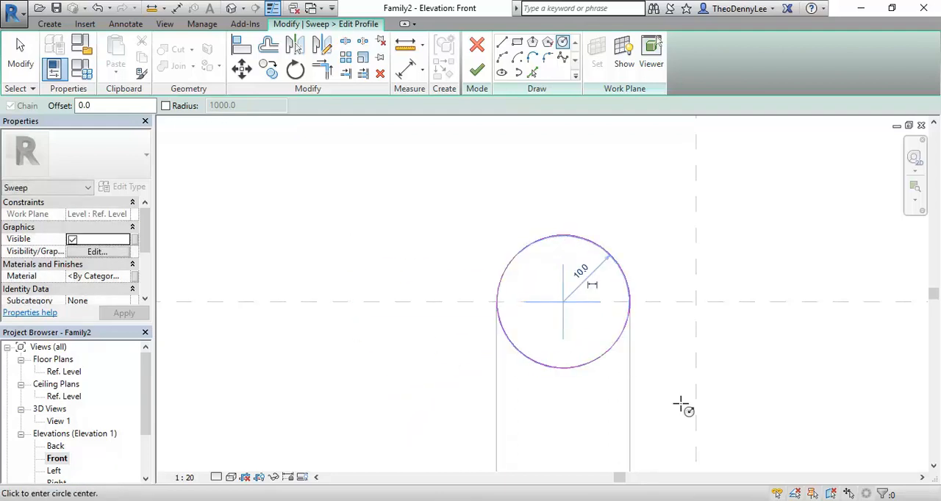
{"action": "left_click", "coordinate": [477, 71]}
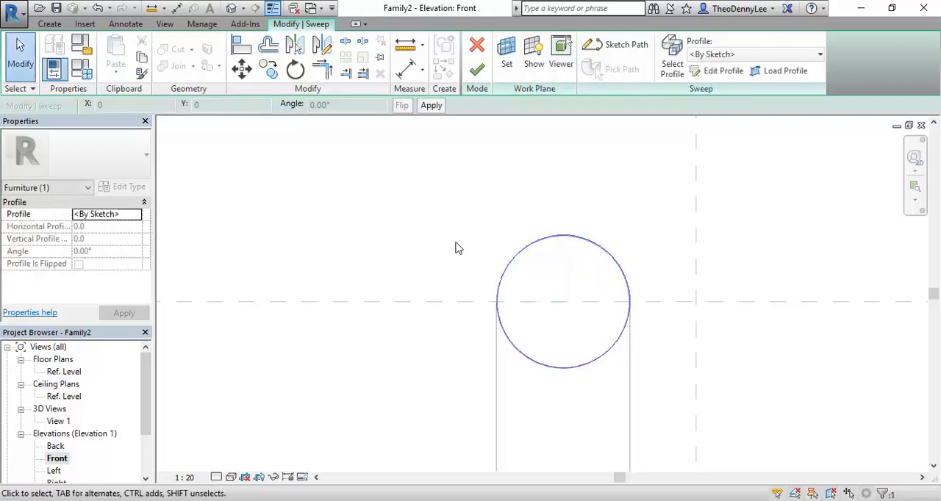
{"action": "left_click", "coordinate": [476, 70]}
Examine the new curved top bar and its joint with the backrest tube in 3D View 1, including the whole frame.
{"action": "double_click", "coordinate": [60, 421]}
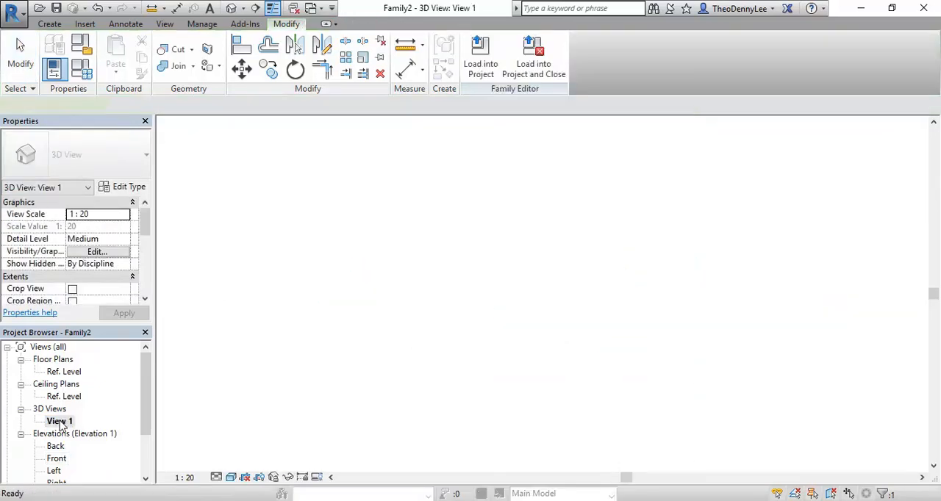
{"action": "left_click", "coordinate": [333, 285]}
{"action": "scroll", "coordinate": [439, 171], "scroll_direction": "up", "scroll_amount": 5}
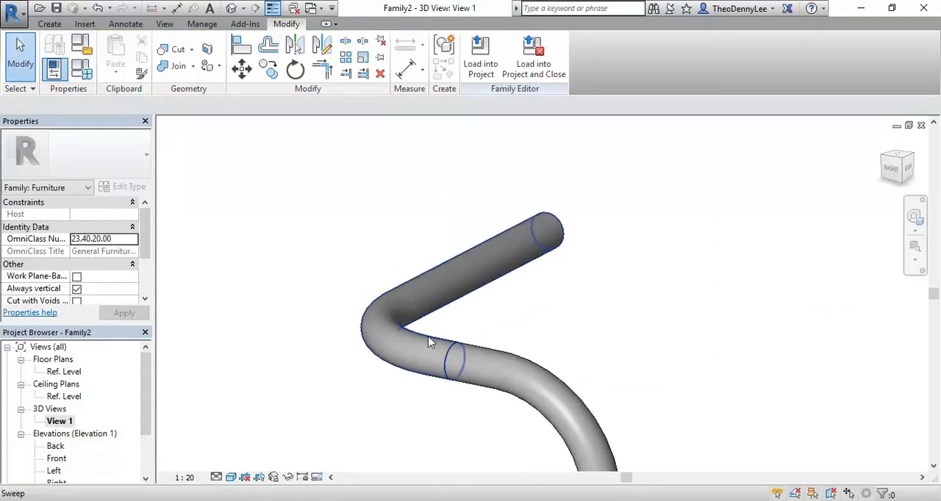
{"action": "left_click", "coordinate": [560, 237]}
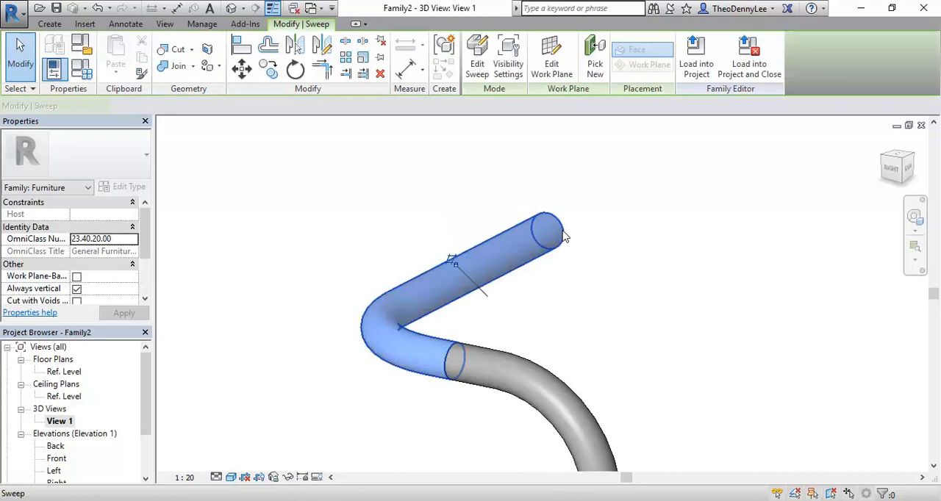
{"action": "left_click", "coordinate": [567, 312]}
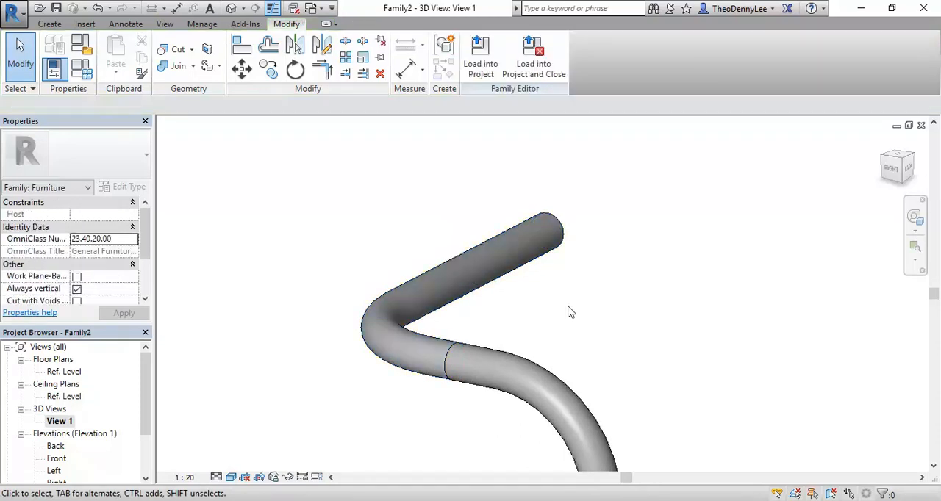
{"action": "scroll", "coordinate": [568, 311], "scroll_direction": "down", "scroll_amount": 6}
{"action": "middle_click_drag", "start_coordinate": [597, 334], "coordinate": [517, 372], "text": "shift"}
{"action": "middle_click_drag", "start_coordinate": [662, 341], "coordinate": [565, 325]}
{"action": "scroll", "coordinate": [564, 325], "scroll_direction": "down", "scroll_amount": 5}
{"action": "middle_click_drag", "start_coordinate": [632, 356], "coordinate": [563, 332]}
{"action": "middle_click_drag", "start_coordinate": [434, 303], "coordinate": [548, 405]}
{"action": "scroll", "coordinate": [478, 316], "scroll_direction": "up", "scroll_amount": 4}
{"action": "middle_click_drag", "start_coordinate": [447, 339], "coordinate": [385, 286]}
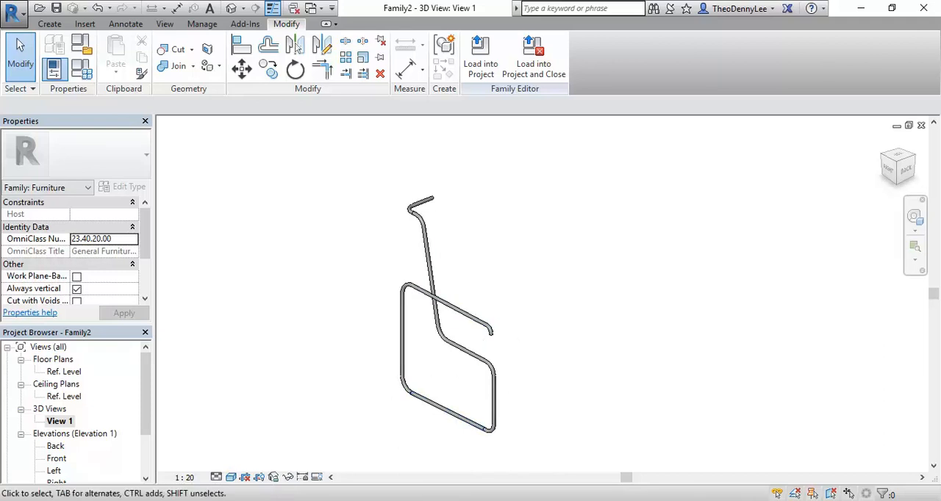
Compare the modelled frame with the armchair reference photo in Windows Photo Viewer, then return to the Revit model.
{"action": "key", "text": "alt+Tab"}
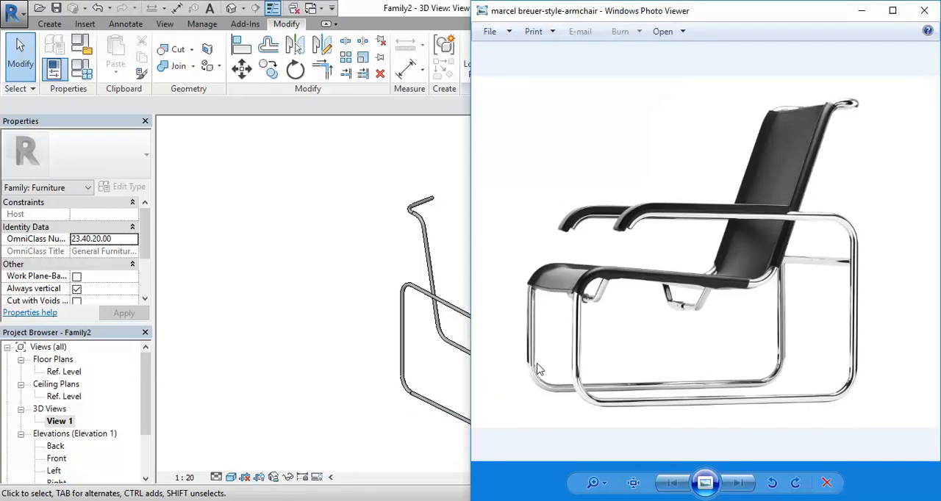
{"action": "left_click", "coordinate": [268, 370]}
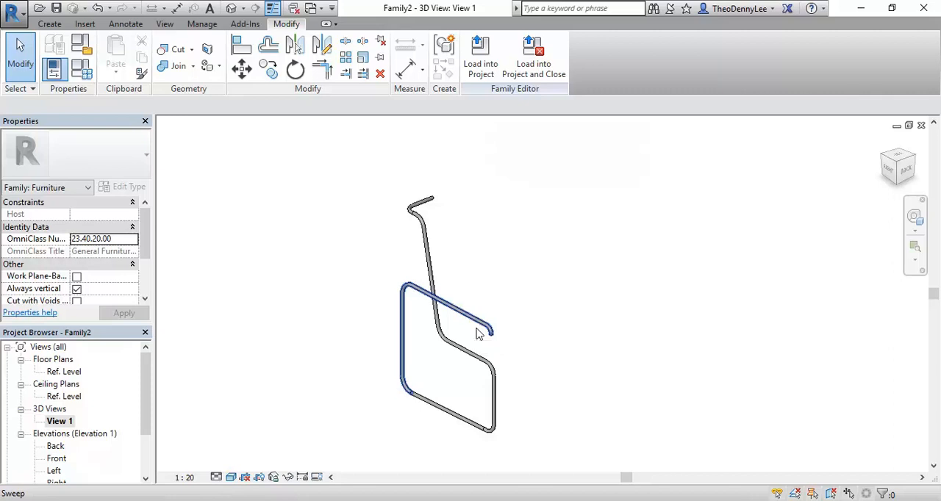
{"action": "key", "text": "alt+Tab"}
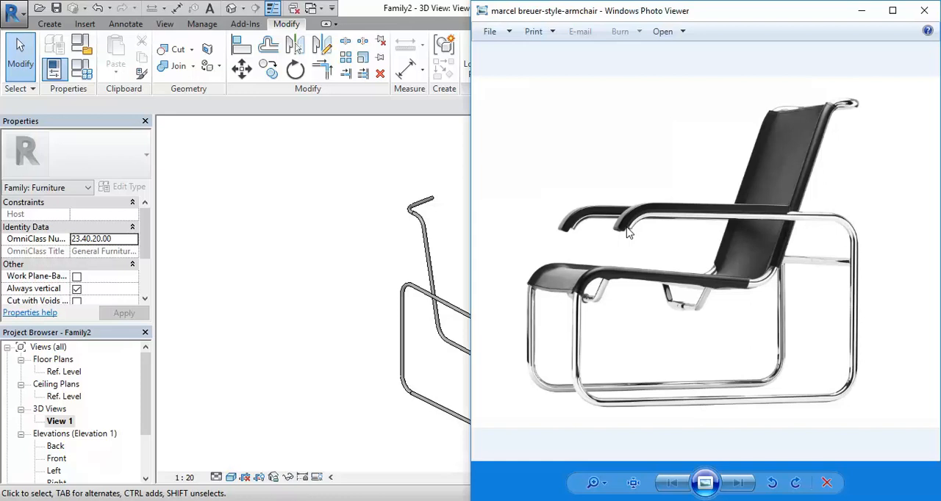
{"action": "left_click", "coordinate": [369, 283]}
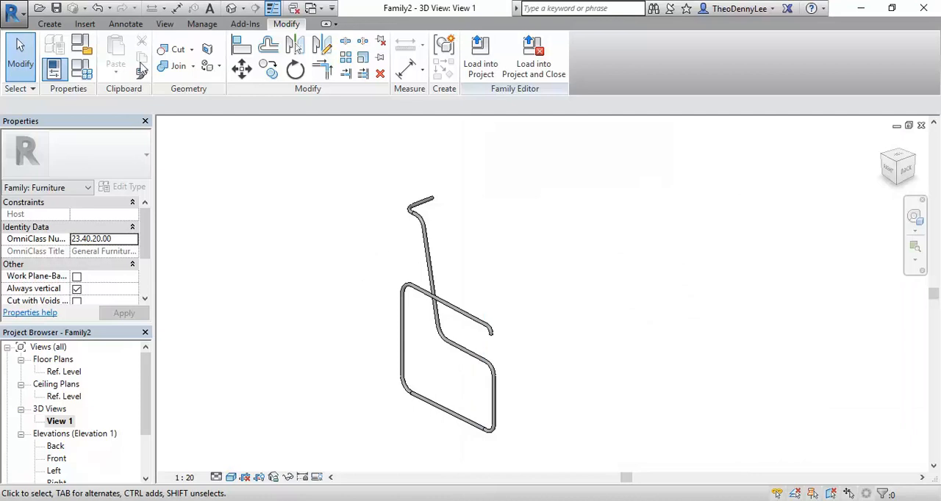
Open the MarySt v5 project from the MarySt folder.
{"action": "left_click", "coordinate": [64, 25]}
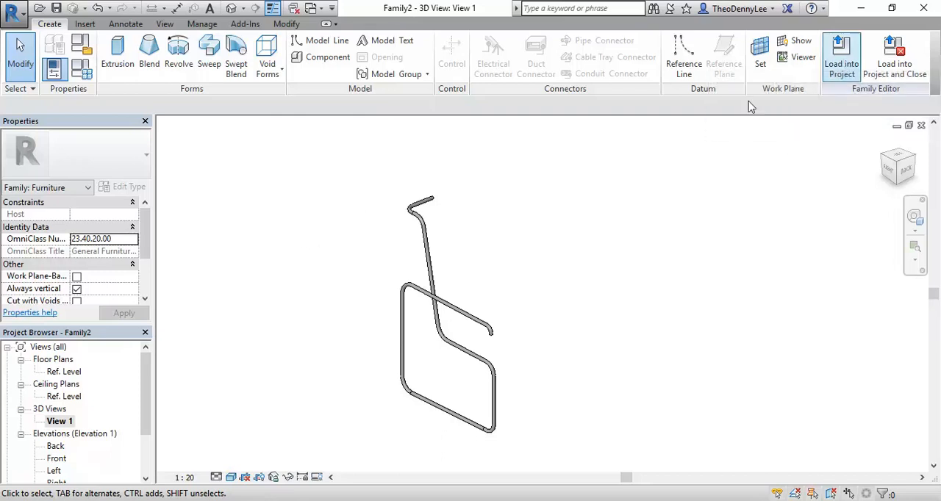
{"action": "left_click", "coordinate": [40, 8]}
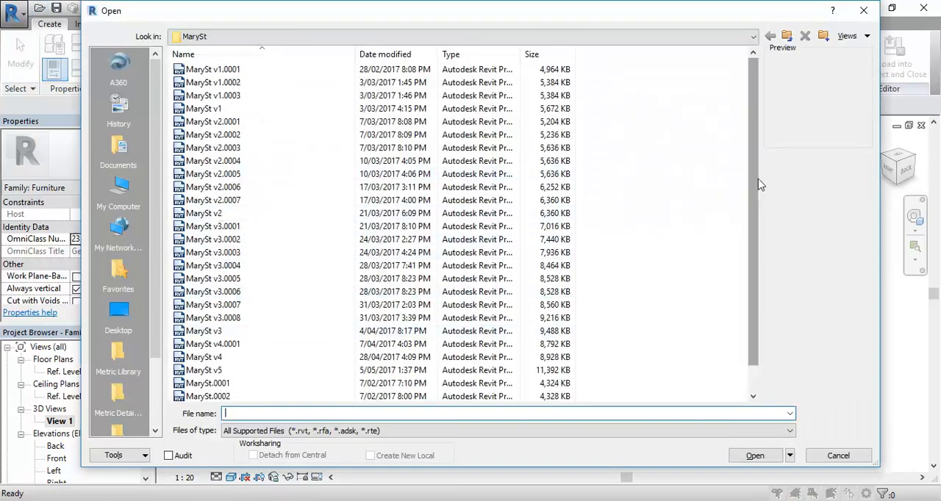
{"action": "scroll", "coordinate": [750, 294], "scroll_direction": "down", "scroll_amount": 1}
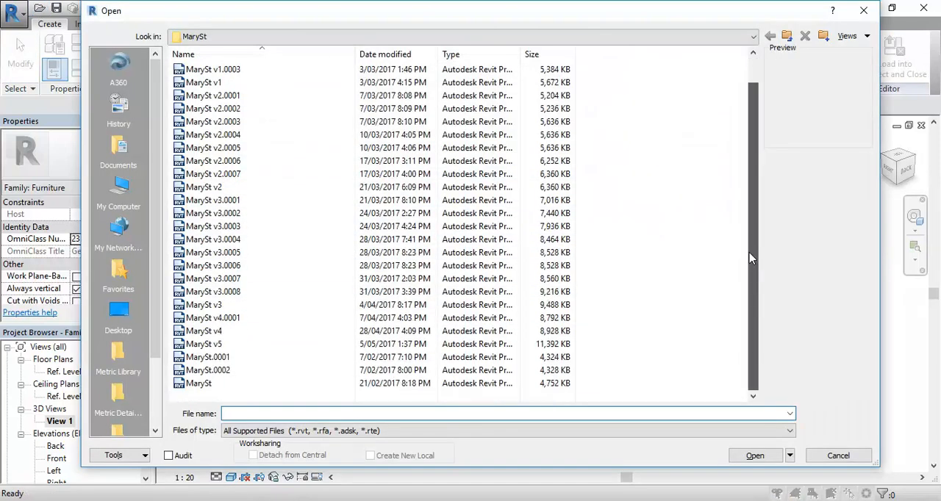
{"action": "double_click", "coordinate": [243, 345]}
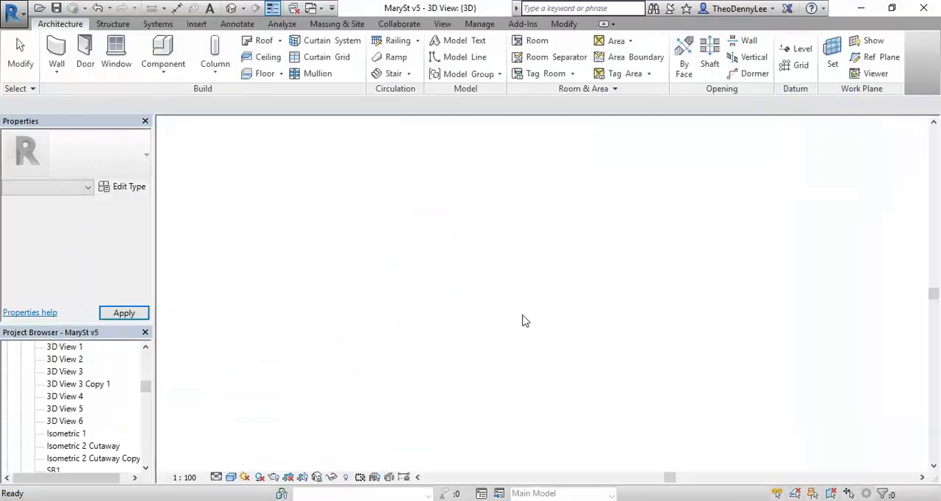
Examine the building facade up close in the 3D view and review the available wall creation options, including Wall: Sweep.
{"action": "middle_click_drag", "start_coordinate": [418, 230], "coordinate": [405, 290]}
{"action": "scroll", "coordinate": [340, 269], "scroll_direction": "up", "scroll_amount": 2}
{"action": "middle_click_drag", "start_coordinate": [339, 269], "coordinate": [353, 362]}
{"action": "left_click", "coordinate": [53, 74]}
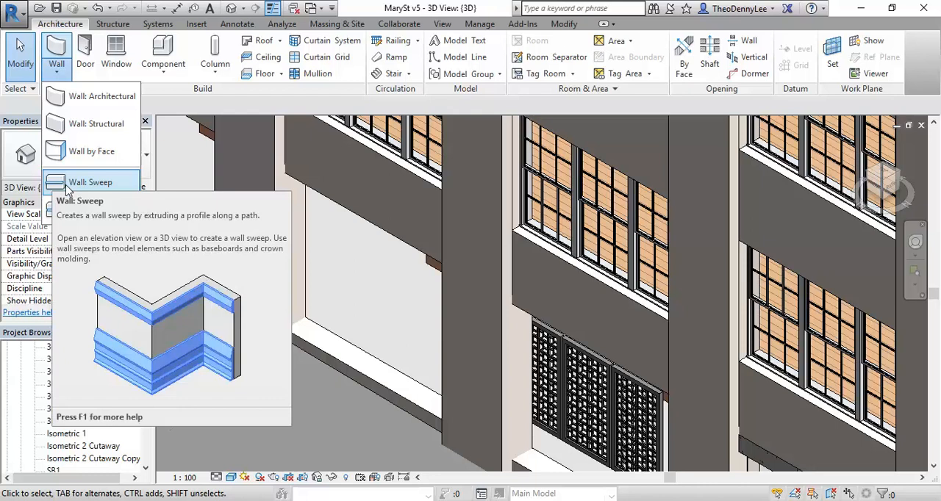
{"action": "left_click", "coordinate": [386, 291]}
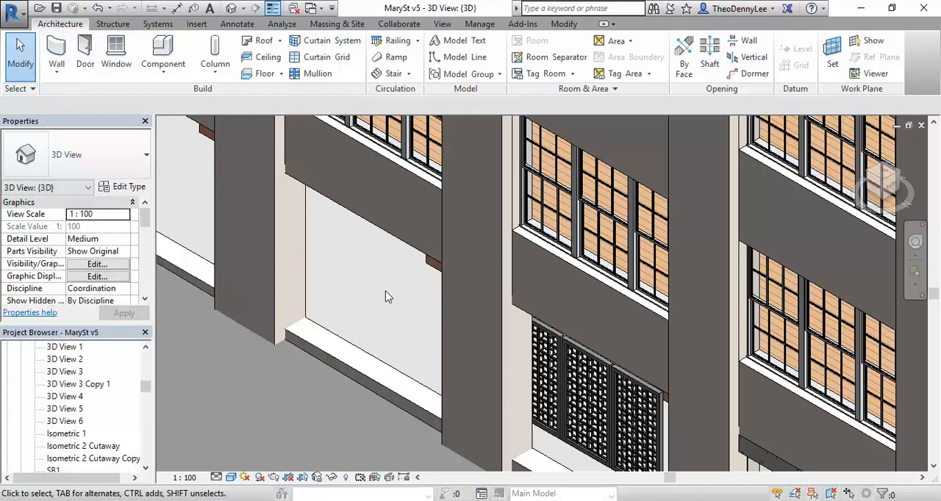
Close the hidden view windows and switch to 3D View 1 of the Screen-3-Panel v02 family.
{"action": "left_click", "coordinate": [310, 9]}
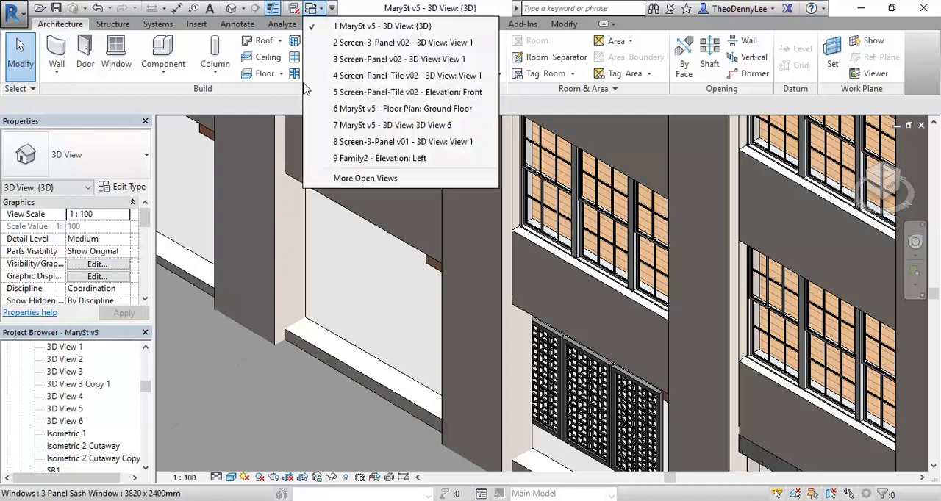
{"action": "left_click", "coordinate": [295, 9]}
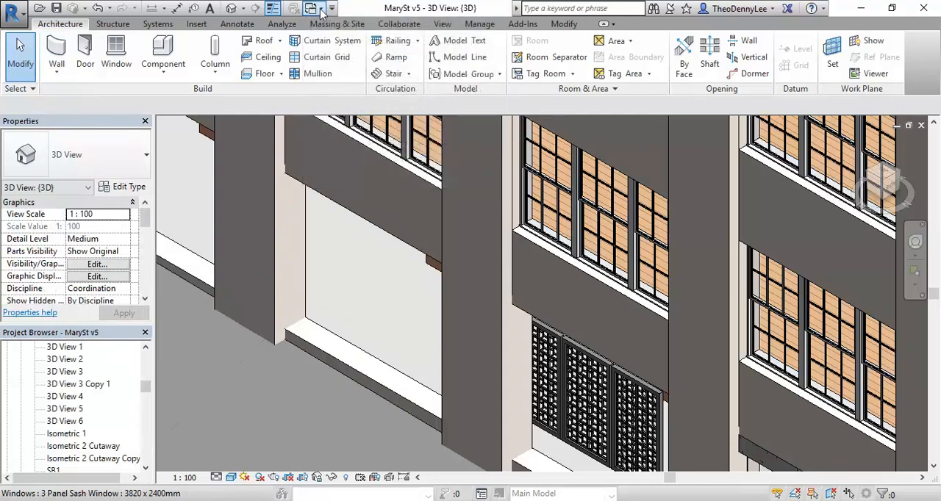
{"action": "left_click", "coordinate": [316, 9]}
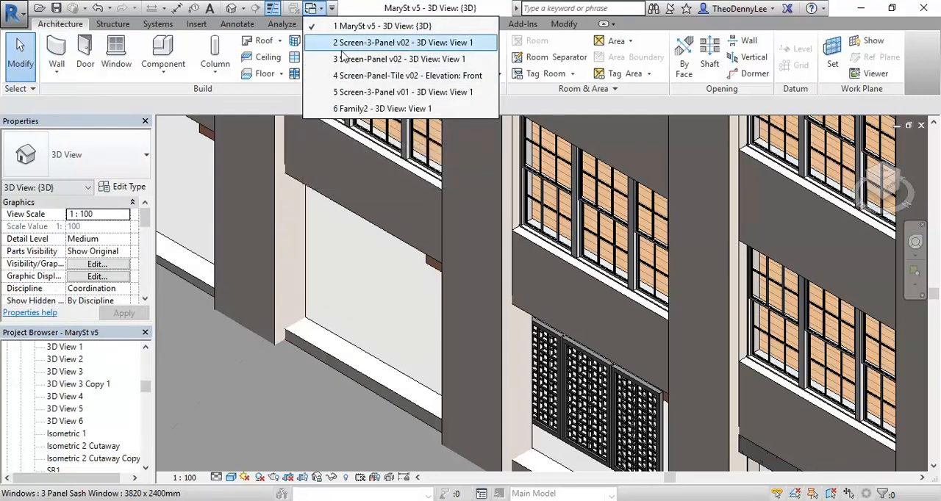
{"action": "left_click", "coordinate": [341, 49]}
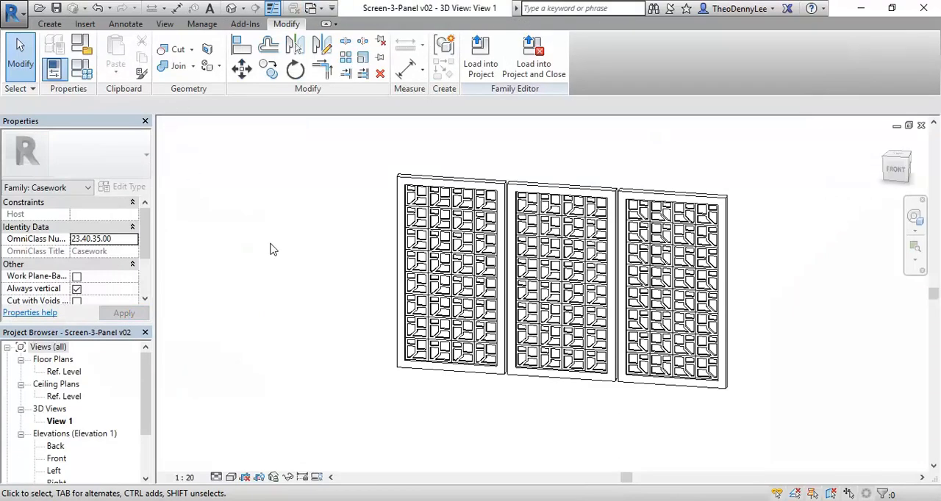
Review the void form options in the Screen-3-Panel v02 family, and return to 3D View 1 of Family2.
{"action": "left_click", "coordinate": [49, 23]}
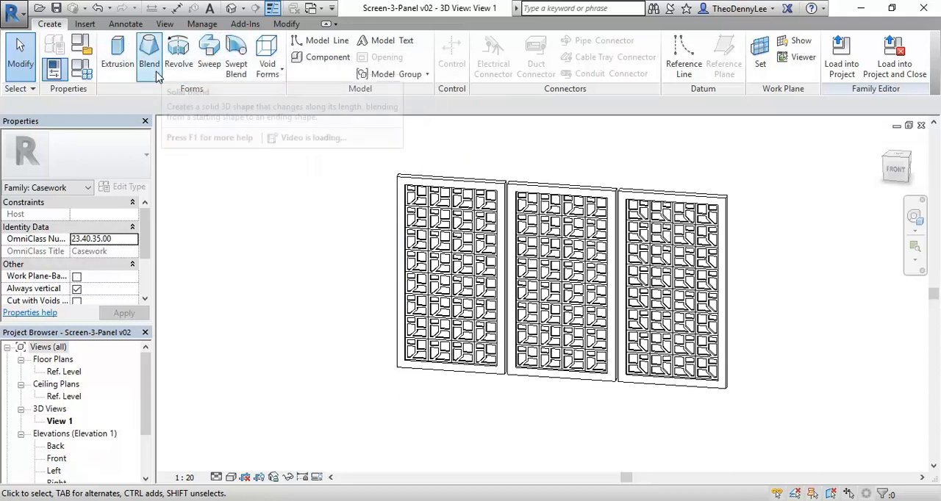
{"action": "left_click", "coordinate": [270, 63]}
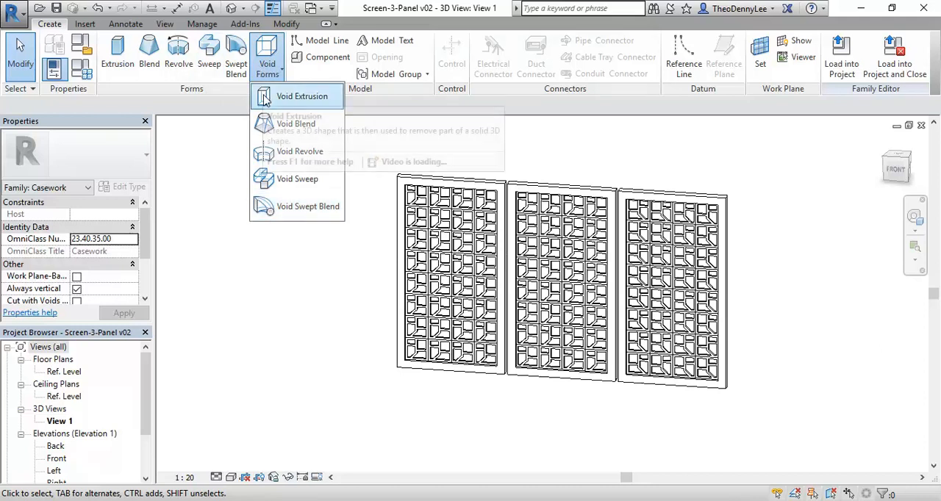
{"action": "left_click", "coordinate": [266, 54]}
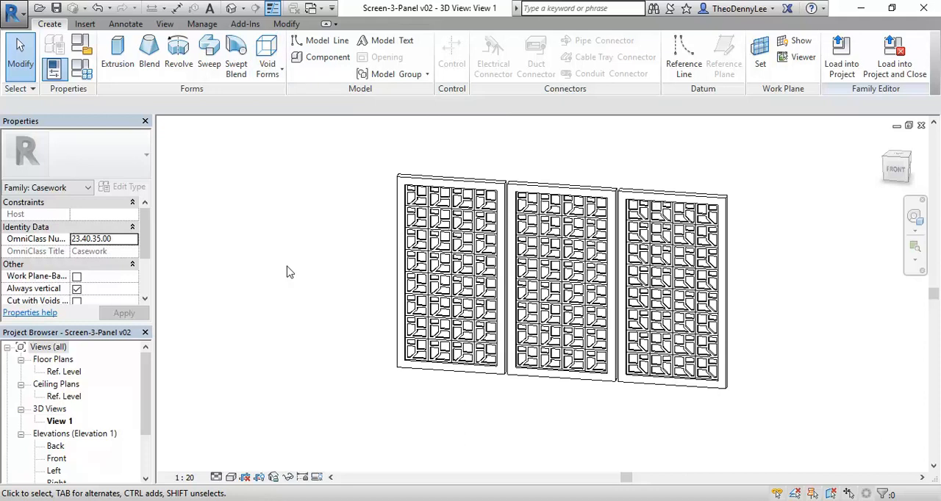
{"action": "left_click", "coordinate": [324, 9]}
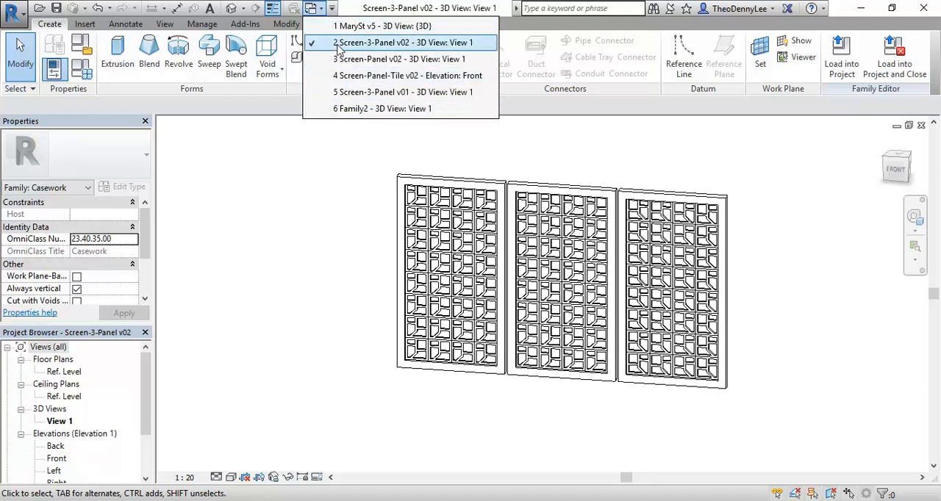
{"action": "left_click", "coordinate": [343, 110]}
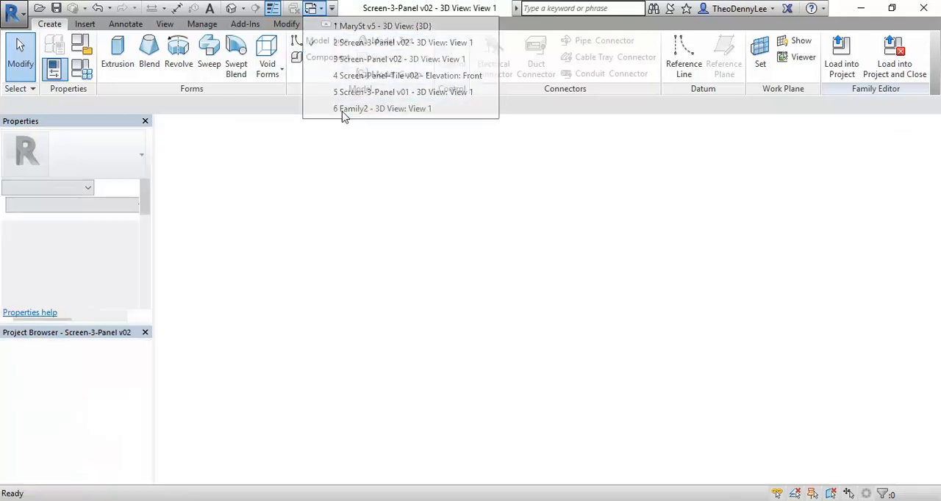